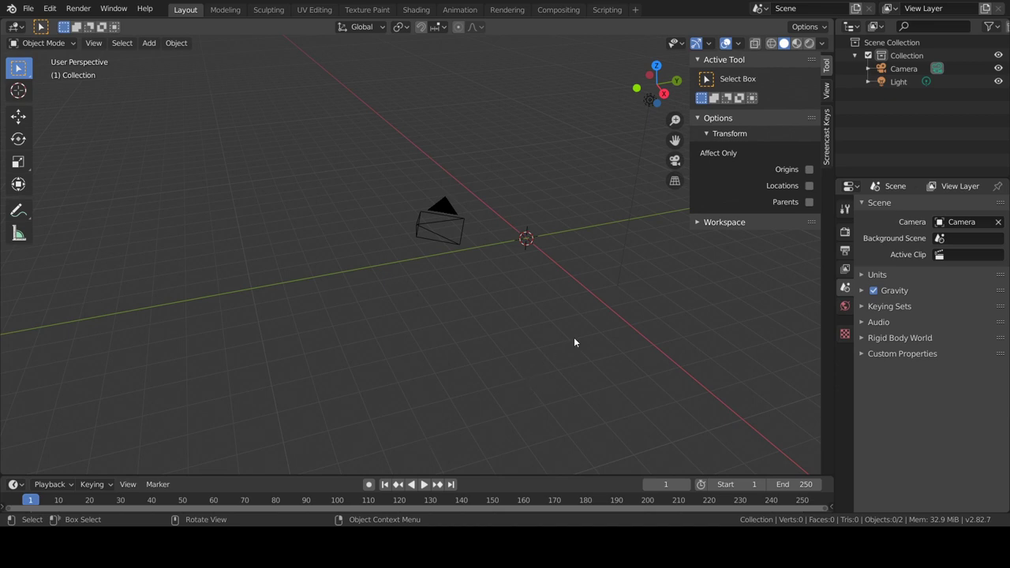
Step: Add a mesh plane at the scene origin and frame it in the viewport
{"action": "left_click", "coordinate": [148, 43]}
{"action": "mouse_move", "coordinate": [168, 58]}
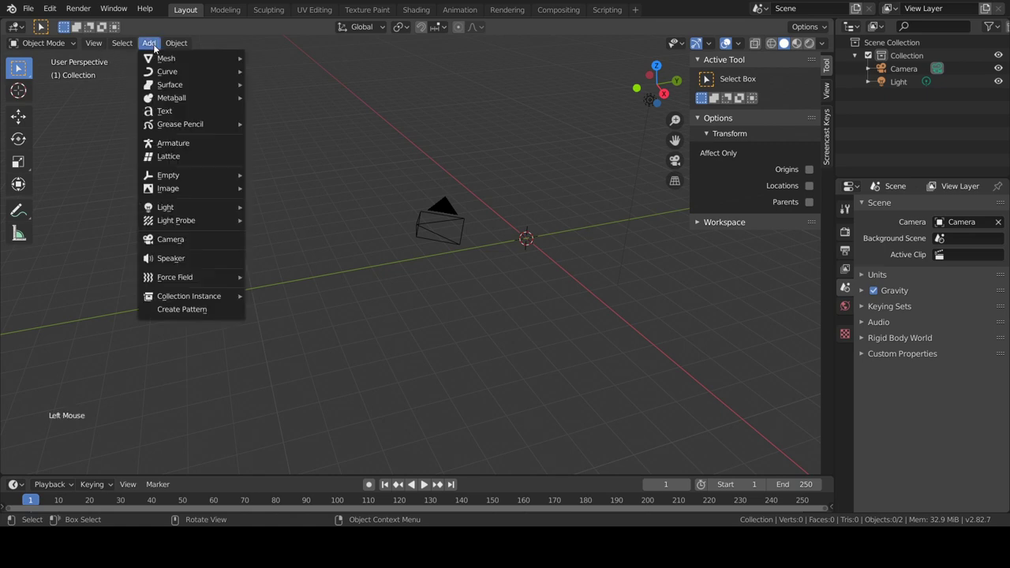
{"action": "left_click", "coordinate": [284, 57]}
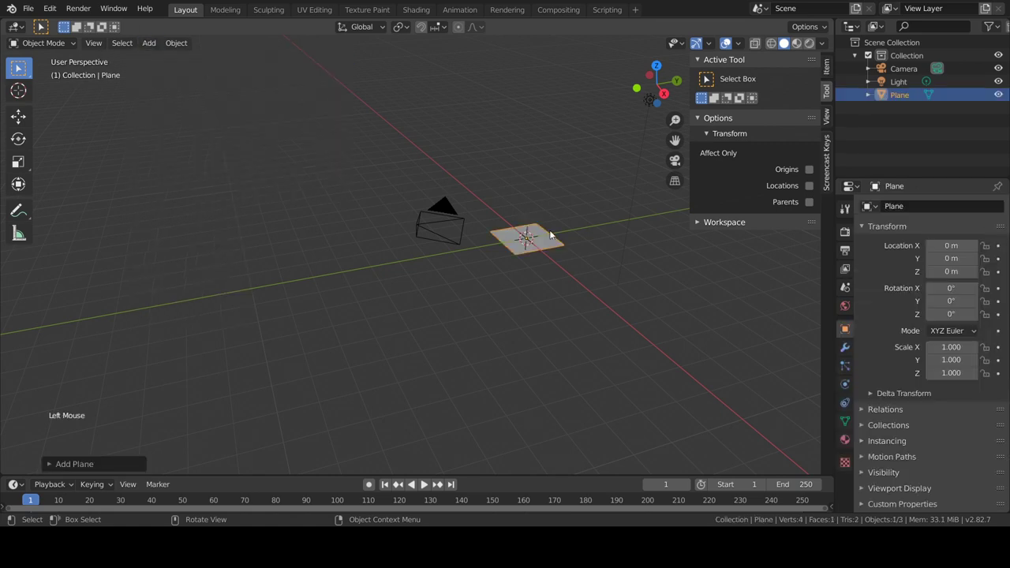
{"action": "scroll", "coordinate": [600, 252], "scroll_direction": "up", "scroll_amount": 2}
{"action": "scroll", "coordinate": [529, 247], "scroll_direction": "up", "scroll_amount": 1}
{"action": "middle_click_drag", "start_coordinate": [521, 271], "coordinate": [553, 293]}
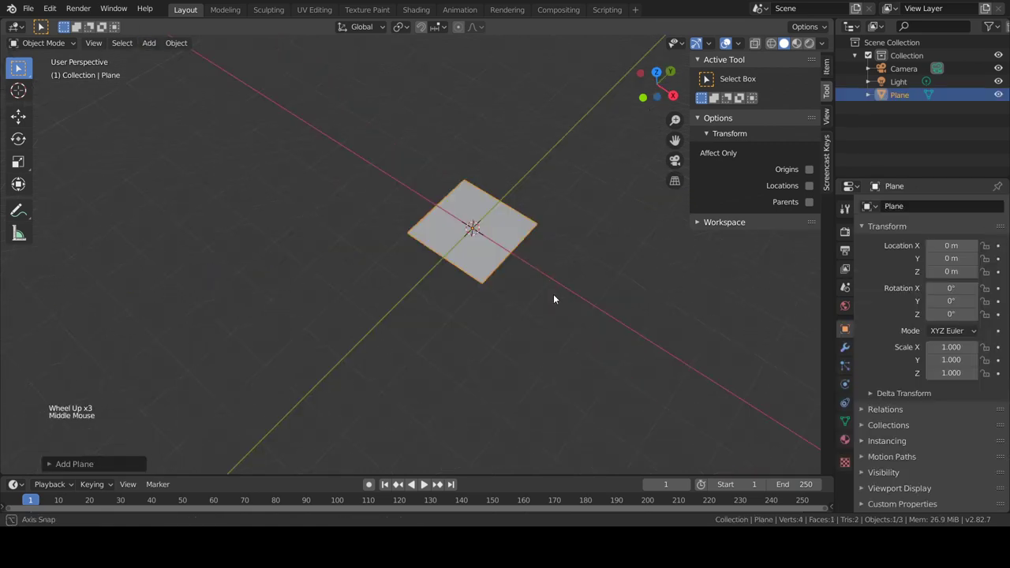
{"action": "scroll", "coordinate": [528, 278], "scroll_direction": "down", "scroll_amount": 1}
{"action": "left_click", "coordinate": [514, 241]}
{"action": "scroll", "coordinate": [513, 241], "scroll_direction": "up", "scroll_amount": 1}
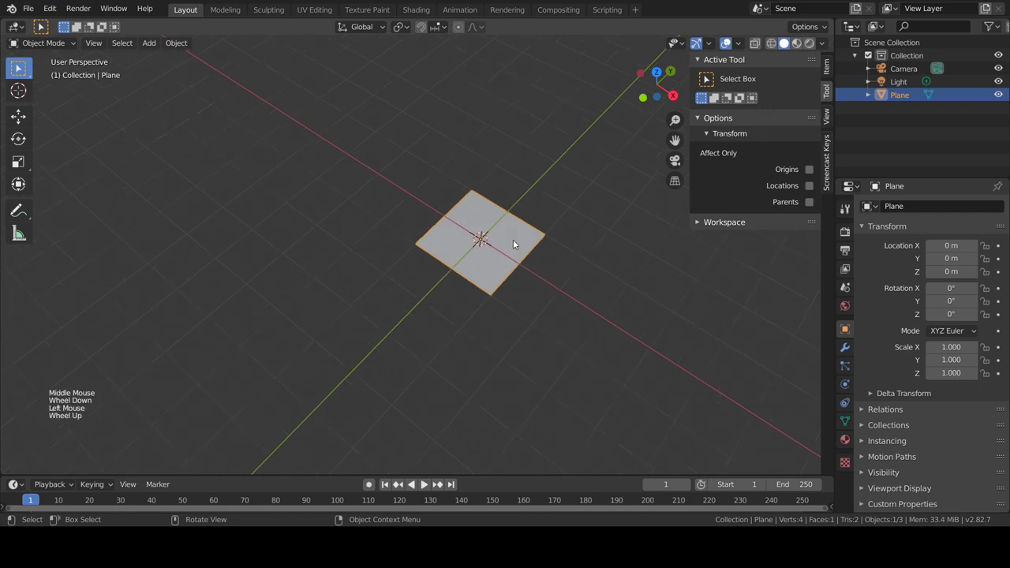
{"action": "right_click", "coordinate": [513, 241]}
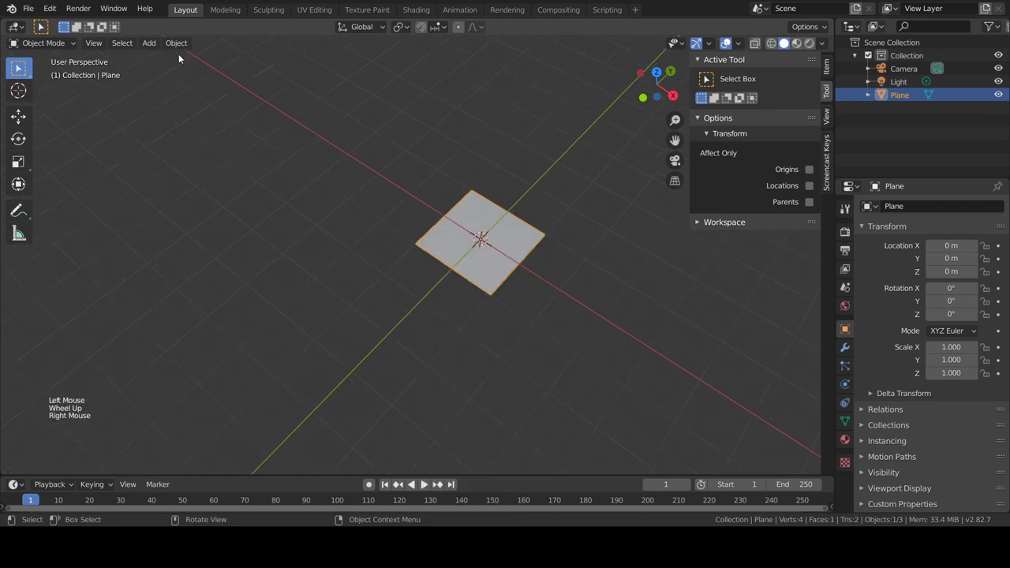
Step: In Edit Mode, subdivide the plane three times into an 8 by 8 grid
{"action": "key", "text": "Tab"}
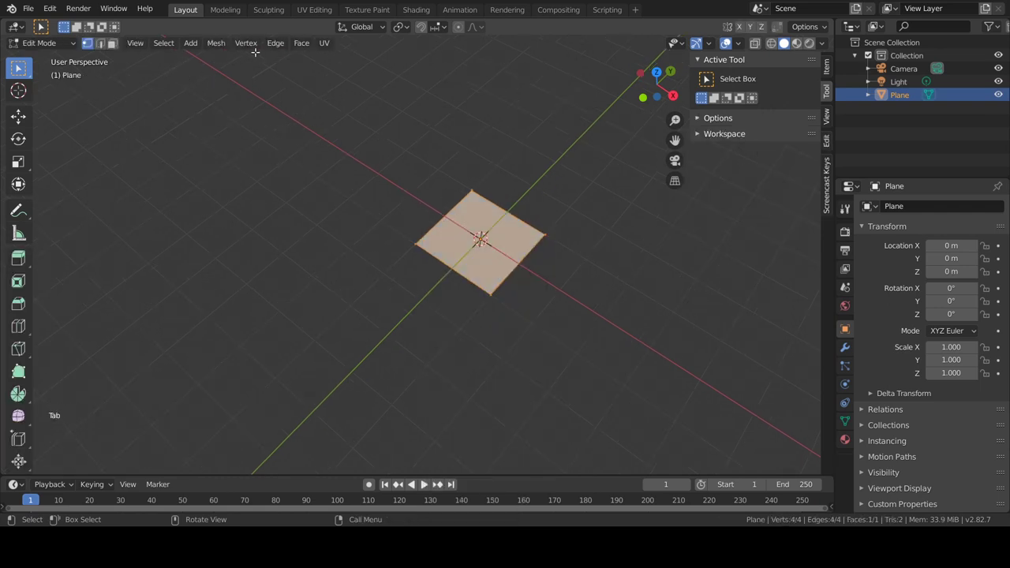
{"action": "left_click", "coordinate": [275, 42]}
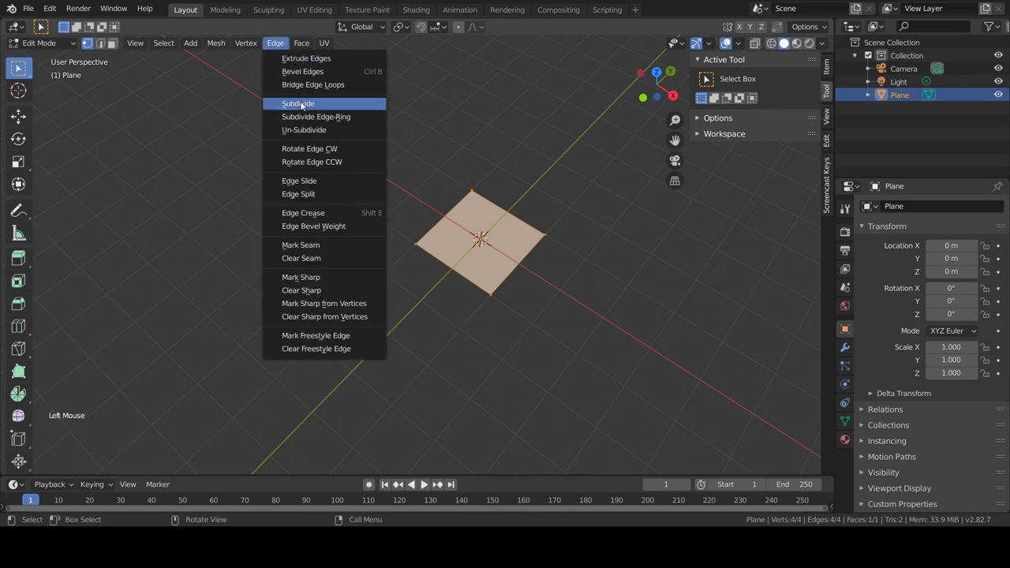
{"action": "left_click", "coordinate": [298, 103]}
{"action": "left_click", "coordinate": [276, 43]}
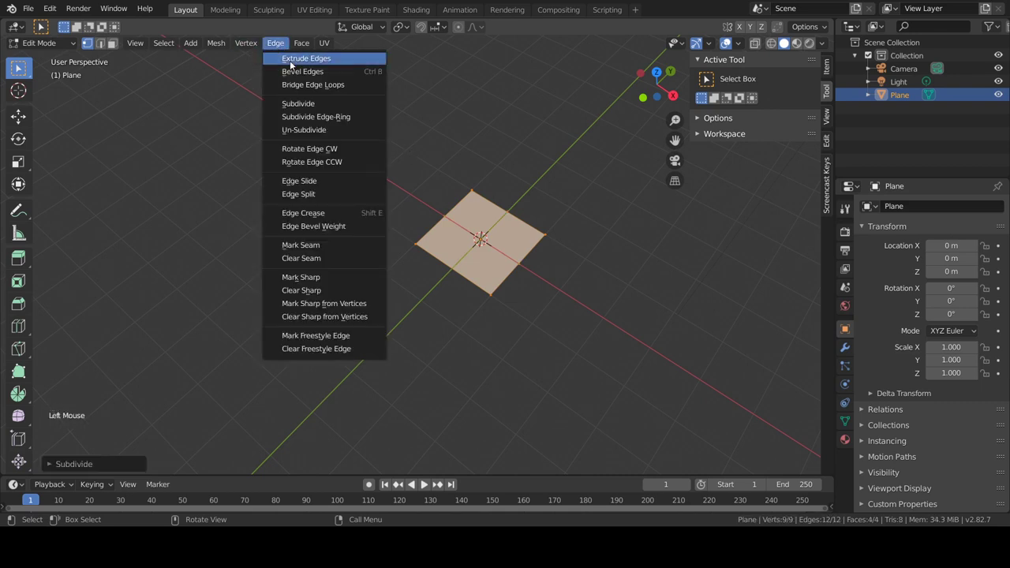
{"action": "left_click", "coordinate": [300, 107]}
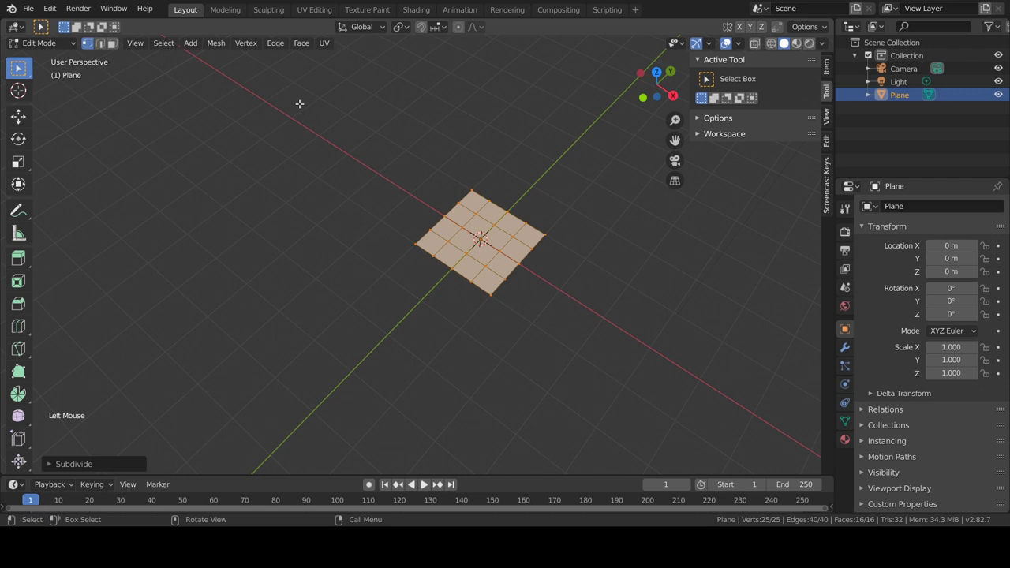
{"action": "left_click", "coordinate": [276, 43]}
{"action": "left_click", "coordinate": [288, 109]}
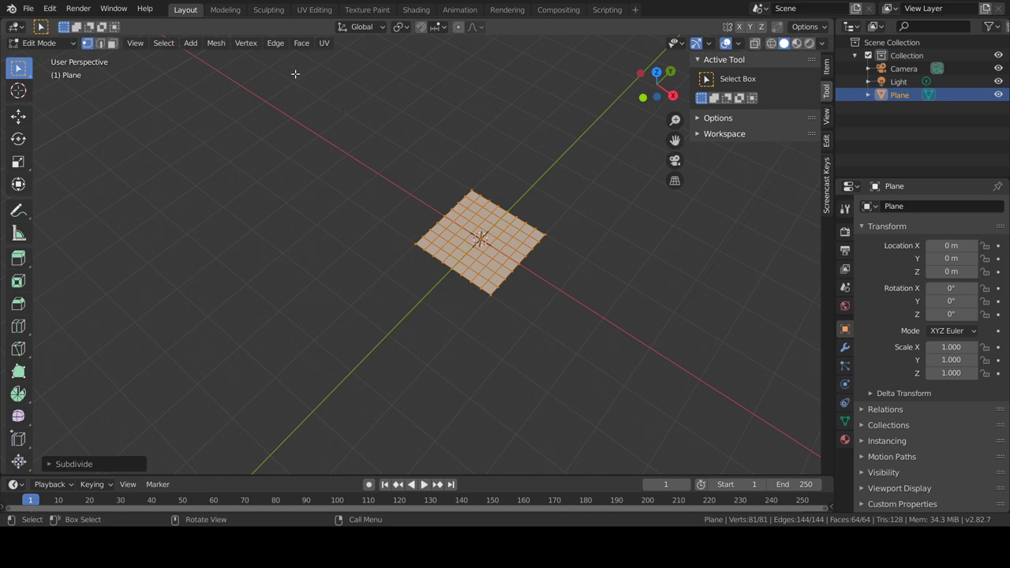
Step: Subdivide once more into a 16 by 16 grid of 289 vertices
{"action": "left_click", "coordinate": [274, 47]}
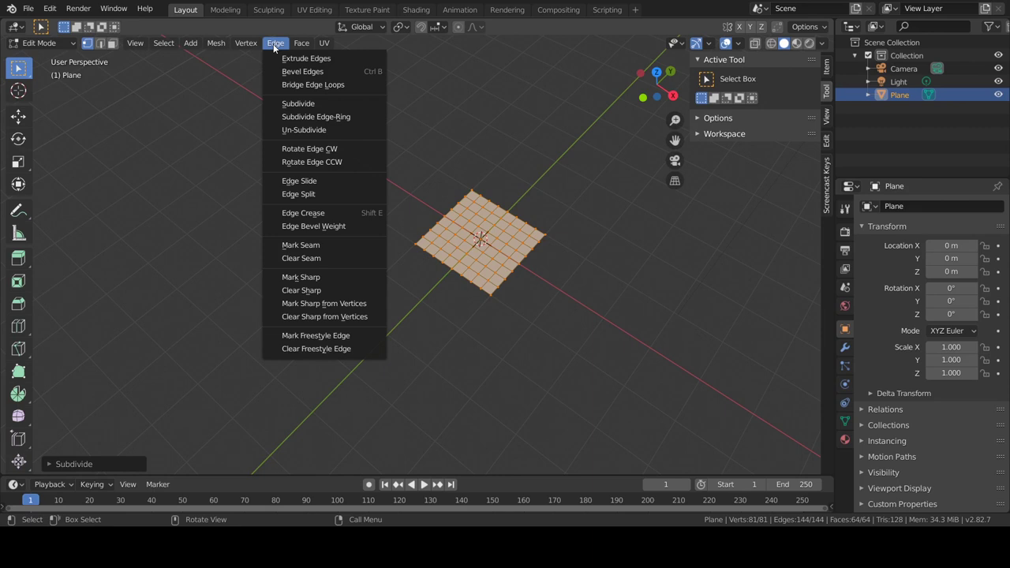
{"action": "left_click", "coordinate": [296, 103]}
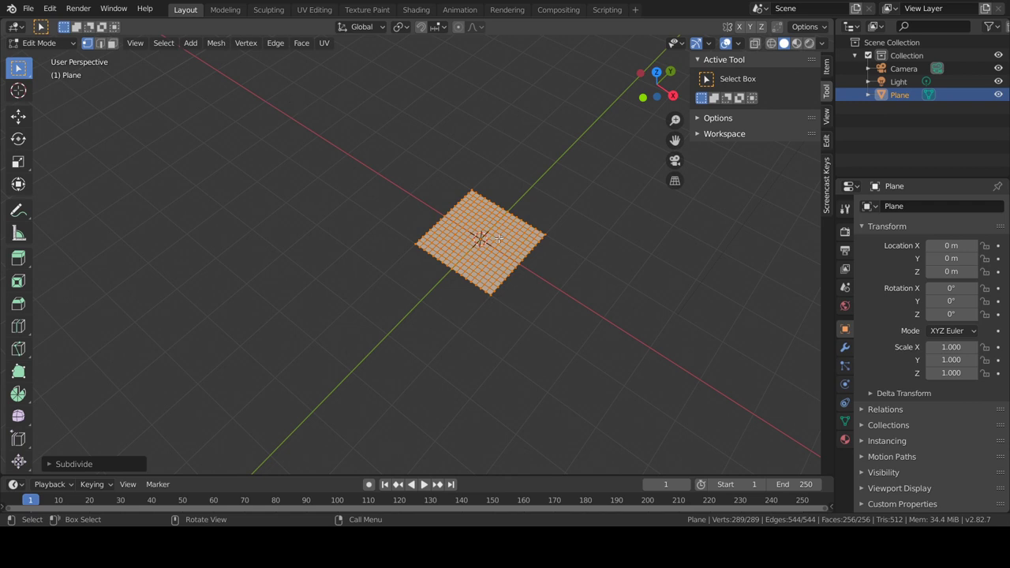
{"action": "scroll", "coordinate": [499, 238], "scroll_direction": "up", "scroll_amount": 2}
{"action": "scroll", "coordinate": [499, 239], "scroll_direction": "up", "scroll_amount": 1}
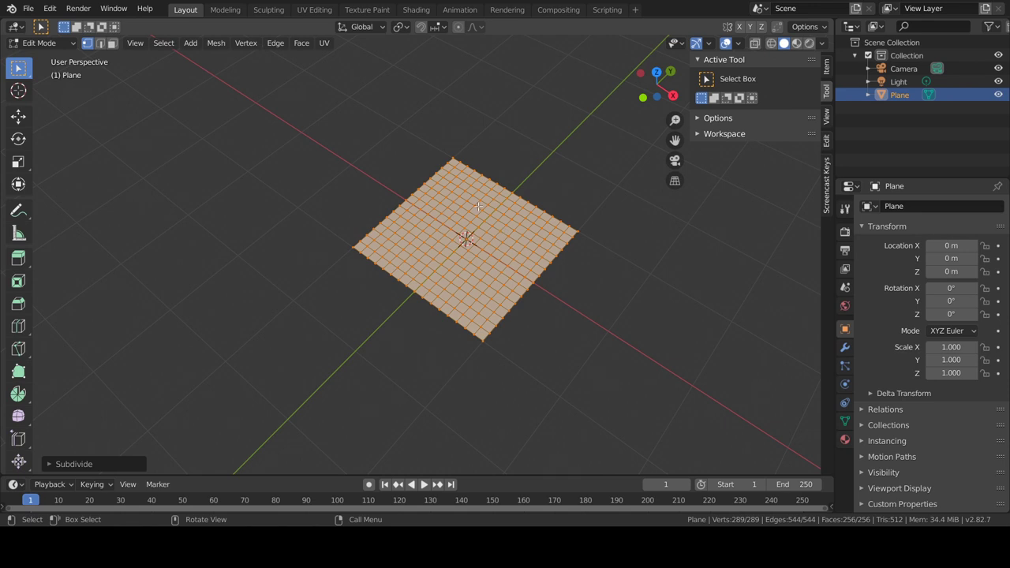
{"action": "mouse_move", "coordinate": [478, 207]}
{"action": "middle_mouse_down"}
{"action": "mouse_move", "coordinate": [463, 185]}
{"action": "mouse_move", "coordinate": [476, 181]}
{"action": "mouse_move", "coordinate": [514, 234]}
{"action": "mouse_move", "coordinate": [514, 213]}
{"action": "mouse_move", "coordinate": [475, 229]}
{"action": "middle_mouse_up"}
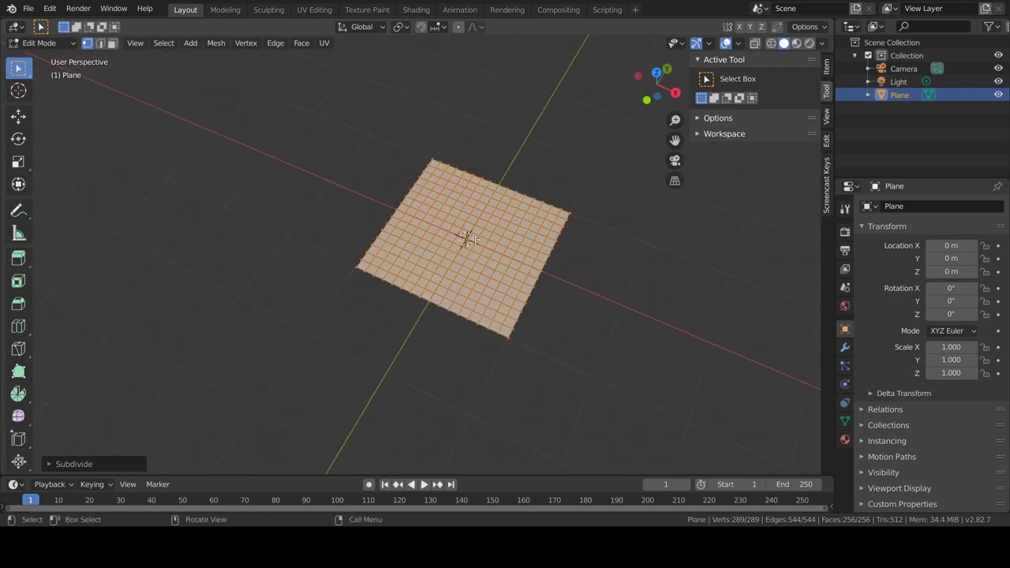
Step: Add a Wave modifier with Motion Y unchecked and return to Object Mode
{"action": "left_click", "coordinate": [843, 348]}
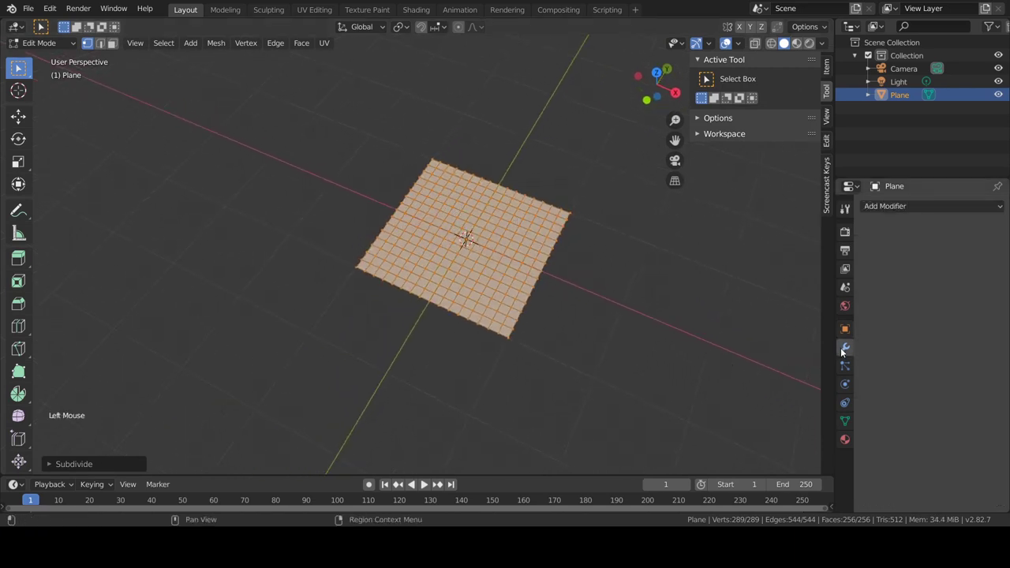
{"action": "left_click", "coordinate": [891, 206]}
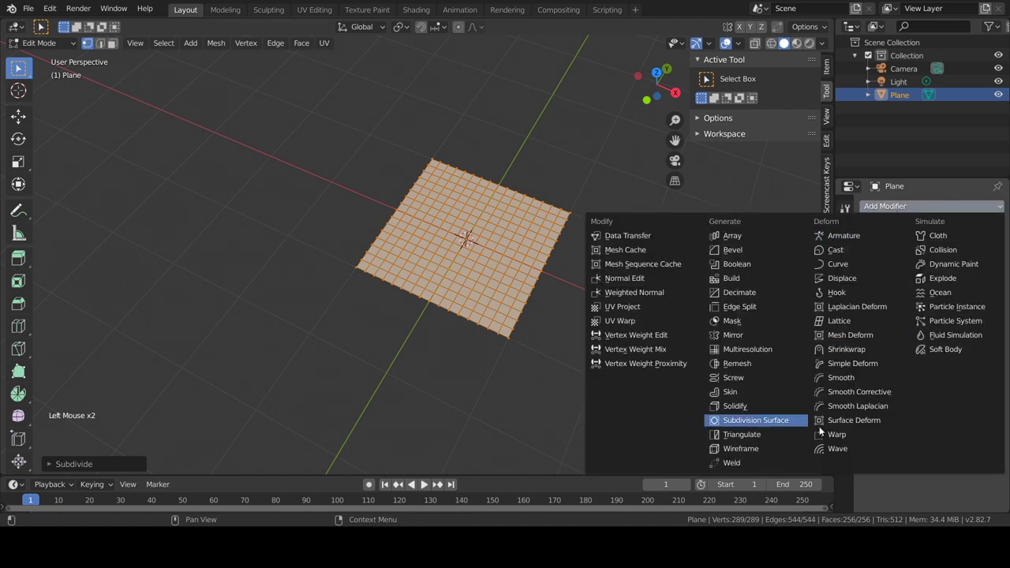
{"action": "left_click", "coordinate": [842, 448]}
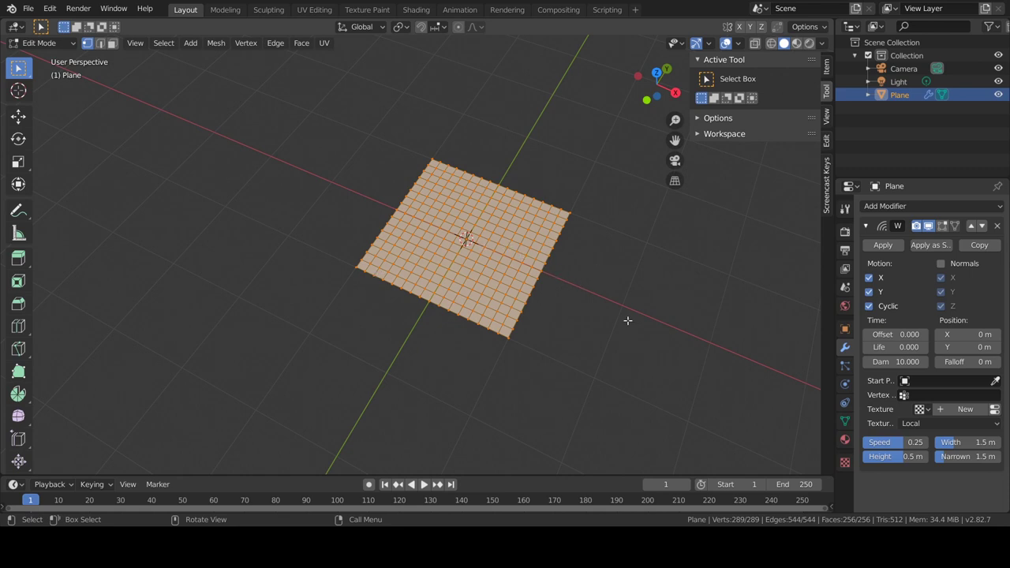
{"action": "left_click", "coordinate": [870, 306]}
{"action": "left_click", "coordinate": [870, 292]}
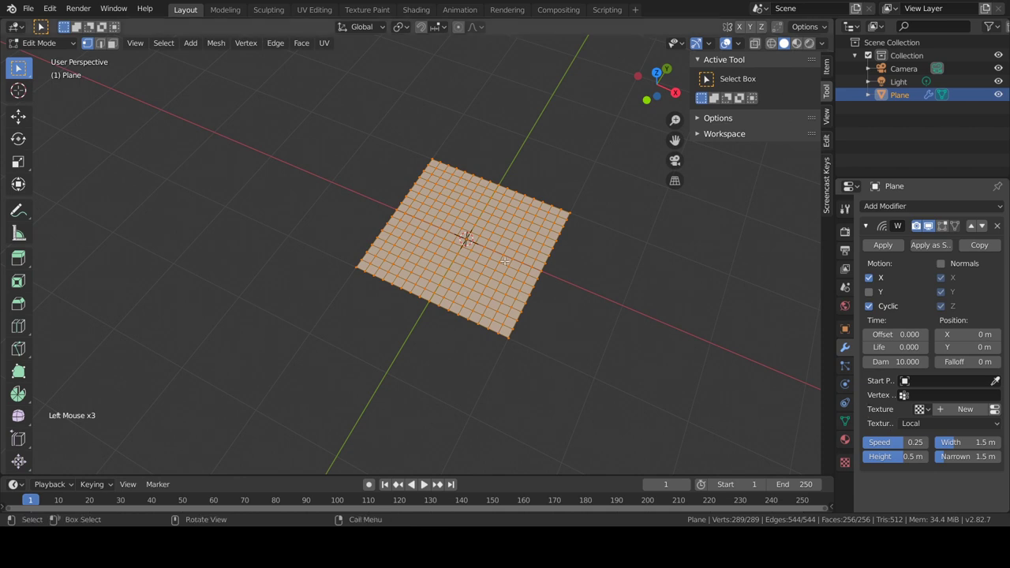
{"action": "key", "text": "Tab"}
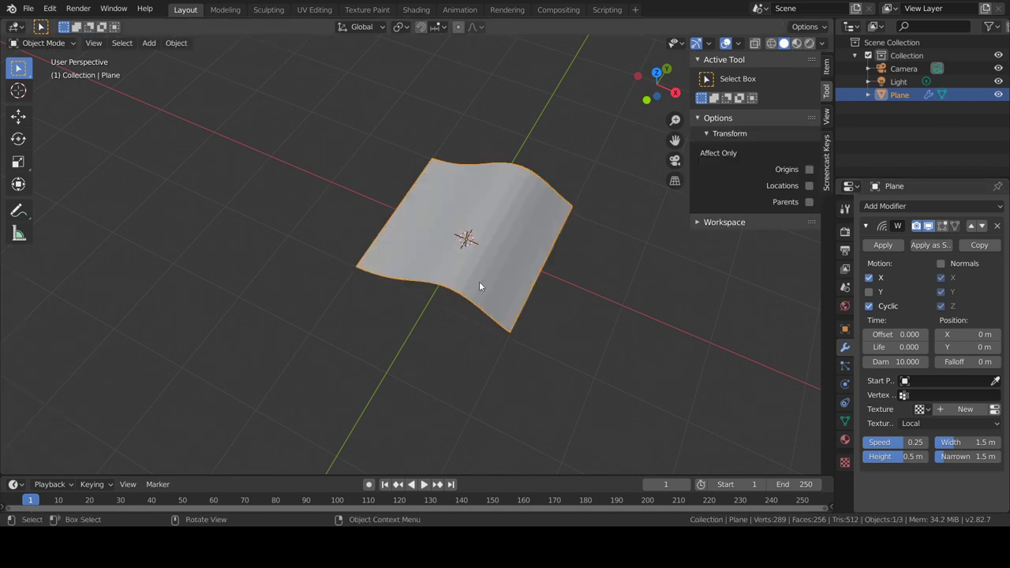
Step: Set wave Speed 0.11, Width 0.25 m, Offset -5.5 and Height 1.2 m
{"action": "mouse_move", "coordinate": [479, 281]}
{"action": "middle_mouse_down"}
{"action": "mouse_move", "coordinate": [523, 254]}
{"action": "mouse_move", "coordinate": [719, 308]}
{"action": "middle_mouse_up"}
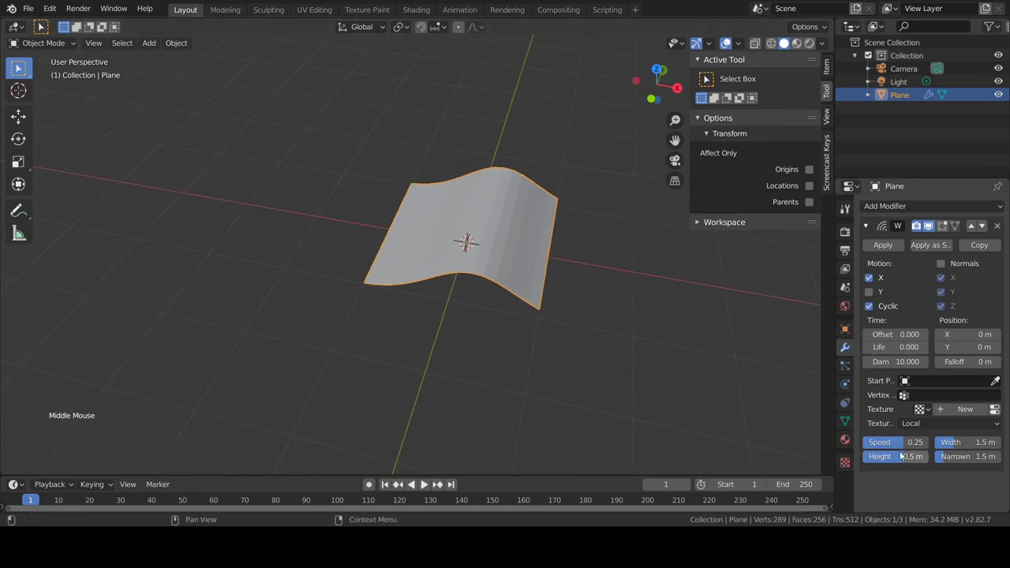
{"action": "mouse_move", "coordinate": [888, 447]}
{"action": "left_mouse_down"}
{"action": "mouse_move", "coordinate": [923, 447]}
{"action": "mouse_move", "coordinate": [893, 447]}
{"action": "mouse_move", "coordinate": [924, 457]}
{"action": "left_mouse_up"}
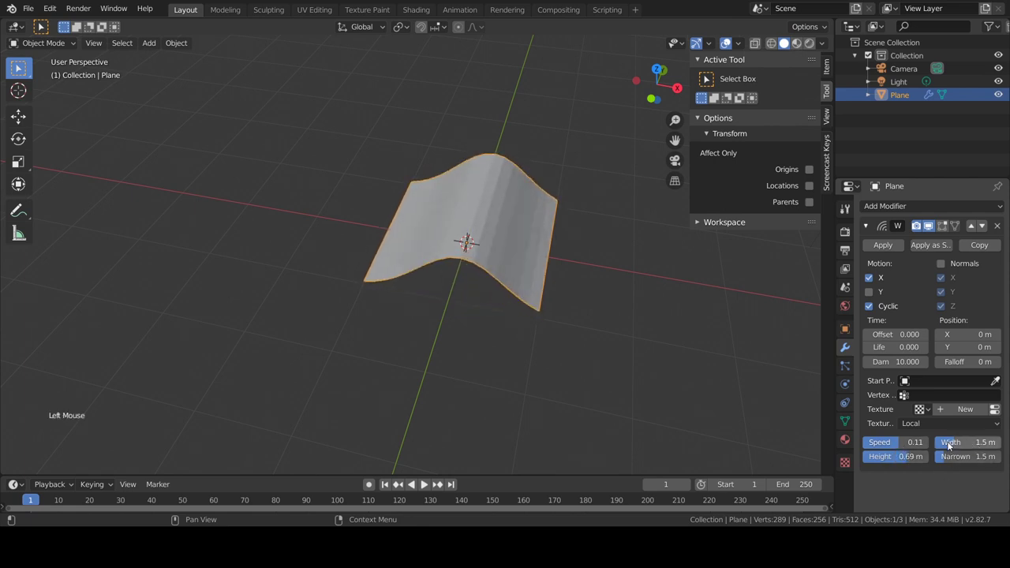
{"action": "mouse_move", "coordinate": [960, 443]}
{"action": "left_mouse_down"}
{"action": "mouse_move", "coordinate": [939, 443]}
{"action": "mouse_move", "coordinate": [972, 443]}
{"action": "left_mouse_up"}
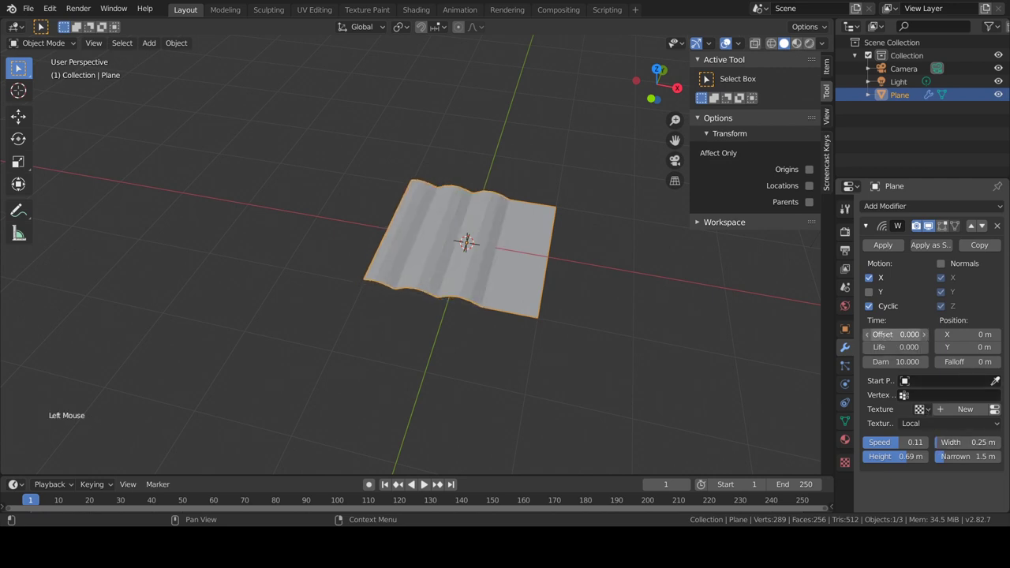
{"action": "left_click_drag", "start_coordinate": [900, 334], "coordinate": [869, 335]}
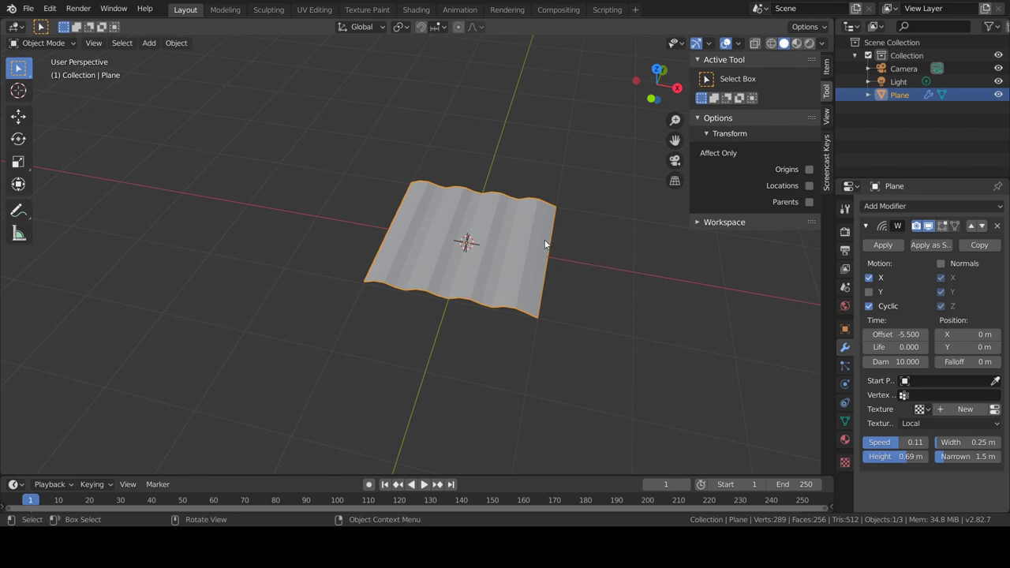
{"action": "mouse_move", "coordinate": [543, 239]}
{"action": "middle_mouse_down"}
{"action": "mouse_move", "coordinate": [588, 397]}
{"action": "mouse_move", "coordinate": [581, 387]}
{"action": "middle_mouse_up"}
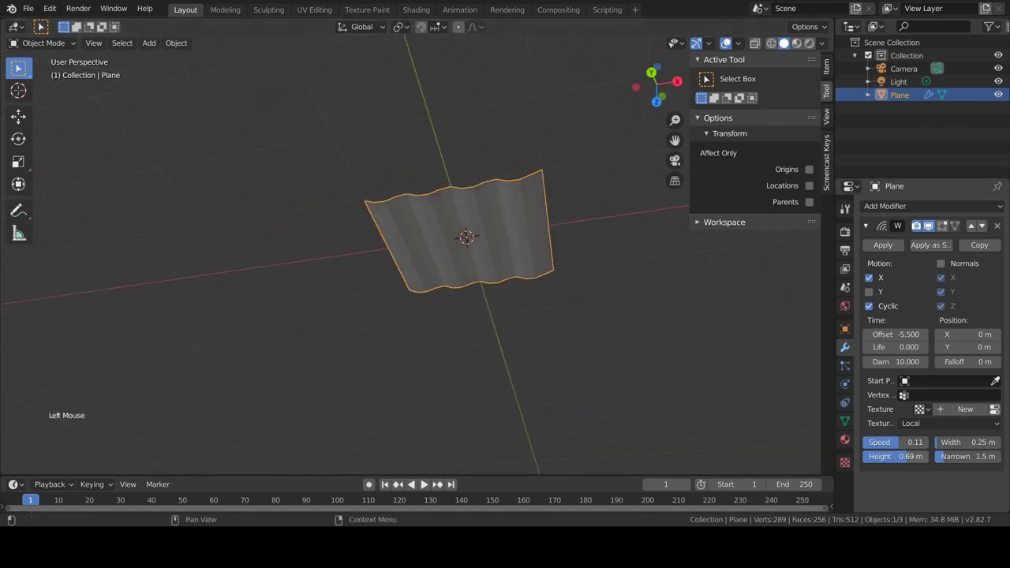
{"action": "left_click_drag", "start_coordinate": [892, 456], "coordinate": [916, 456]}
Step: Apply the Wave modifier to the mesh and enter Edit Mode
{"action": "mouse_move", "coordinate": [395, 207]}
{"action": "middle_mouse_down"}
{"action": "mouse_move", "coordinate": [486, 129]}
{"action": "mouse_move", "coordinate": [441, 232]}
{"action": "mouse_move", "coordinate": [429, 154]}
{"action": "mouse_move", "coordinate": [483, 108]}
{"action": "middle_mouse_up"}
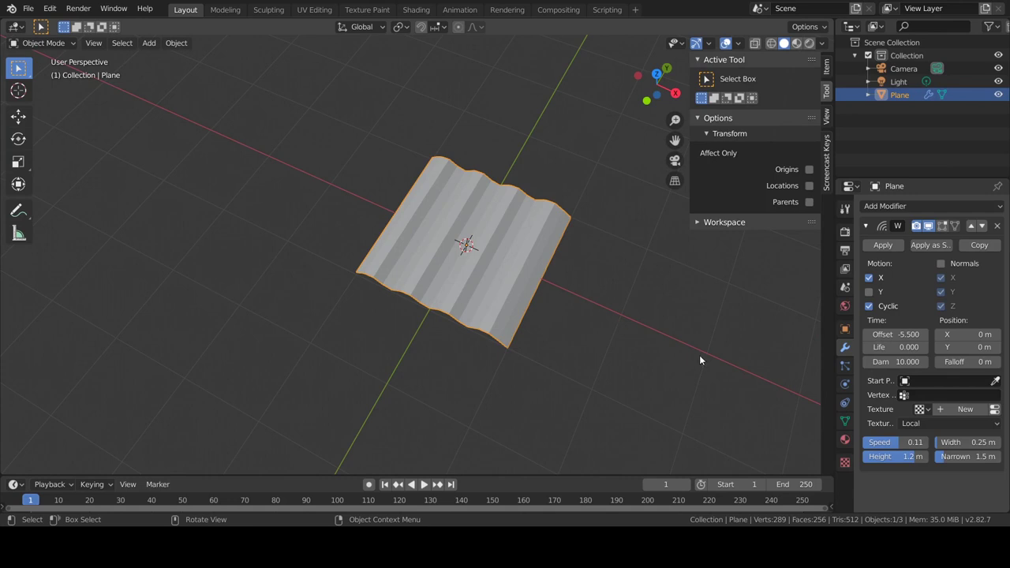
{"action": "middle_click_drag", "start_coordinate": [472, 251], "coordinate": [480, 232]}
{"action": "left_click", "coordinate": [883, 245]}
{"action": "mouse_move", "coordinate": [640, 281]}
{"action": "middle_mouse_down"}
{"action": "mouse_move", "coordinate": [506, 244]}
{"action": "mouse_move", "coordinate": [512, 264]}
{"action": "mouse_move", "coordinate": [487, 236]}
{"action": "mouse_move", "coordinate": [490, 245]}
{"action": "middle_mouse_up"}
{"action": "key", "text": "Tab"}
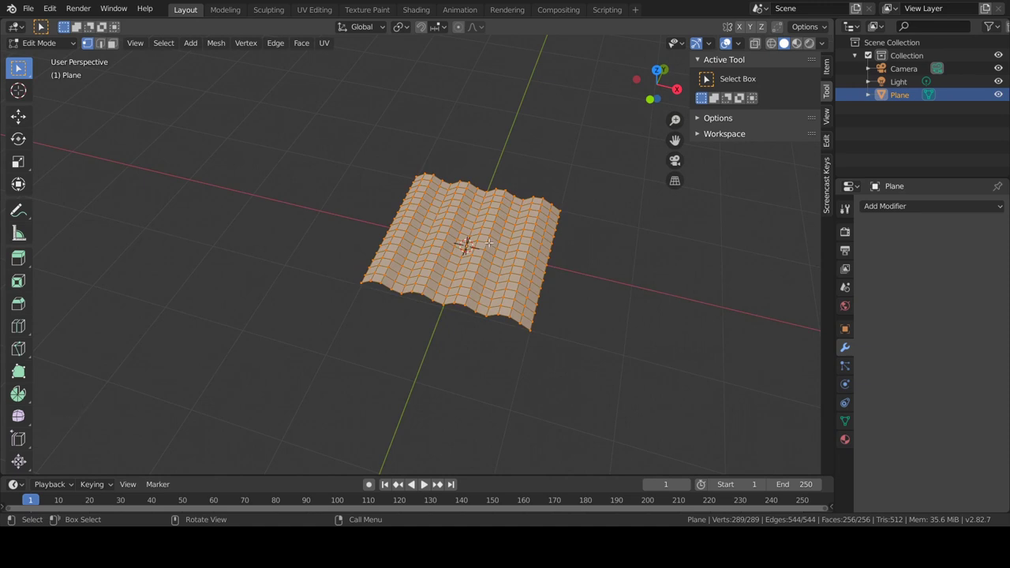
Step: Rotate the plane 90° on X so it stands upright like a curtain
{"action": "key", "text": "Tab"}
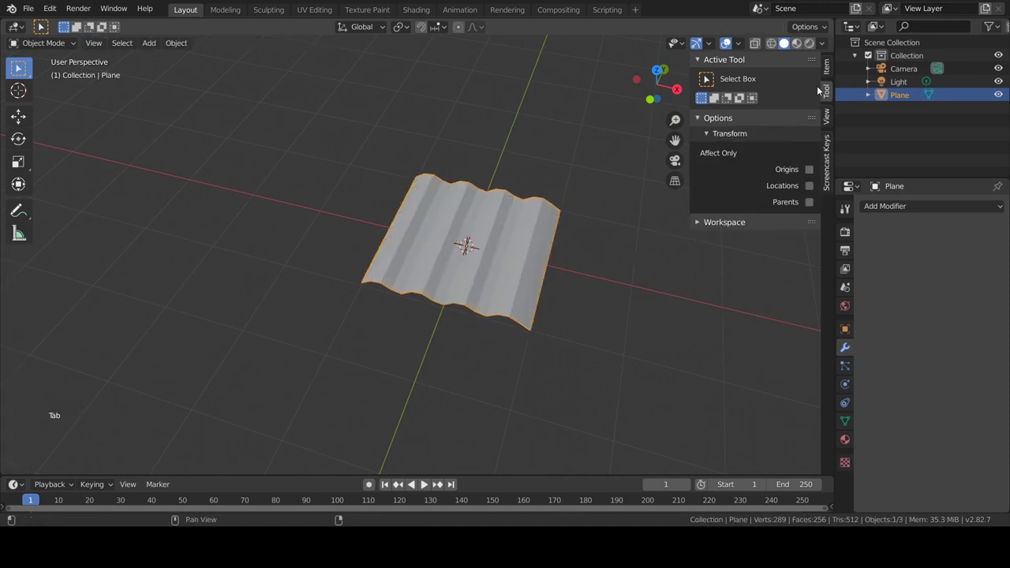
{"action": "left_click", "coordinate": [826, 71]}
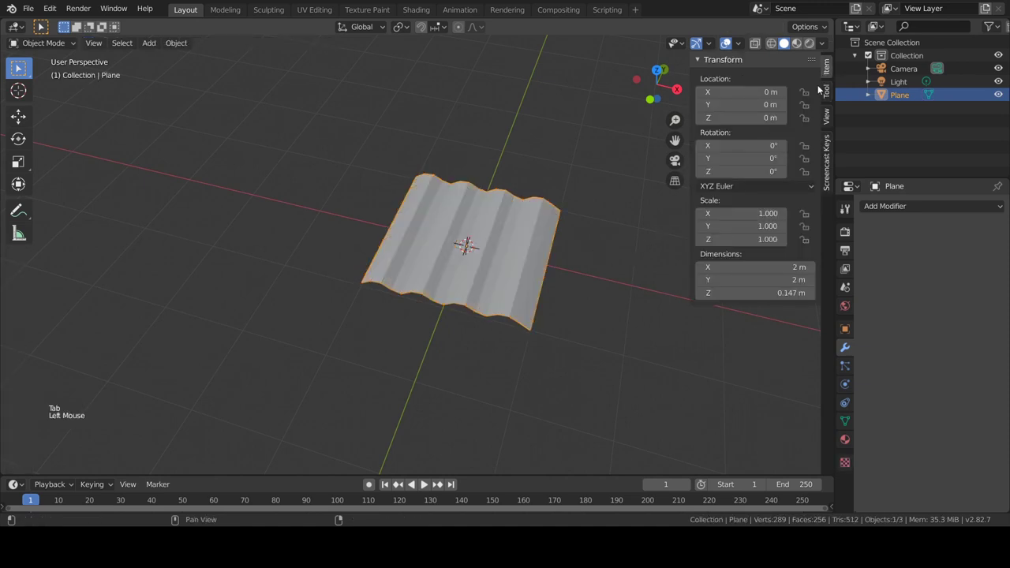
{"action": "double_click", "coordinate": [775, 147]}
{"action": "type", "text": "90"}
{"action": "key", "text": "Return"}
{"action": "mouse_move", "coordinate": [584, 198]}
{"action": "middle_mouse_down"}
{"action": "mouse_move", "coordinate": [557, 210]}
{"action": "mouse_move", "coordinate": [550, 164]}
{"action": "middle_mouse_up"}
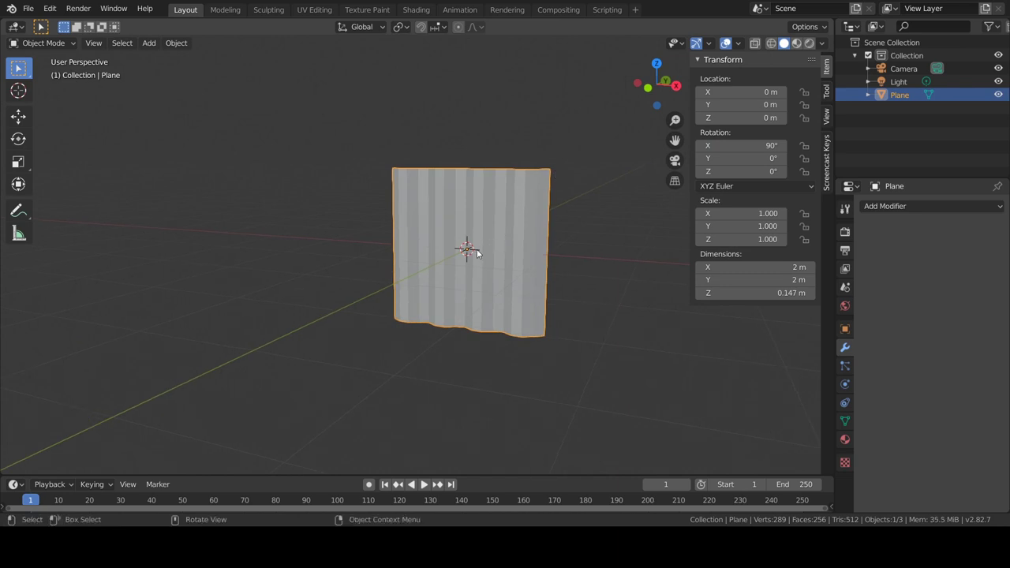
Step: Apply all transforms to bake the rotation into the mesh
{"action": "key", "text": "ctrl"}
{"action": "key", "text": "ctrl+a"}
{"action": "left_click", "coordinate": [425, 269]}
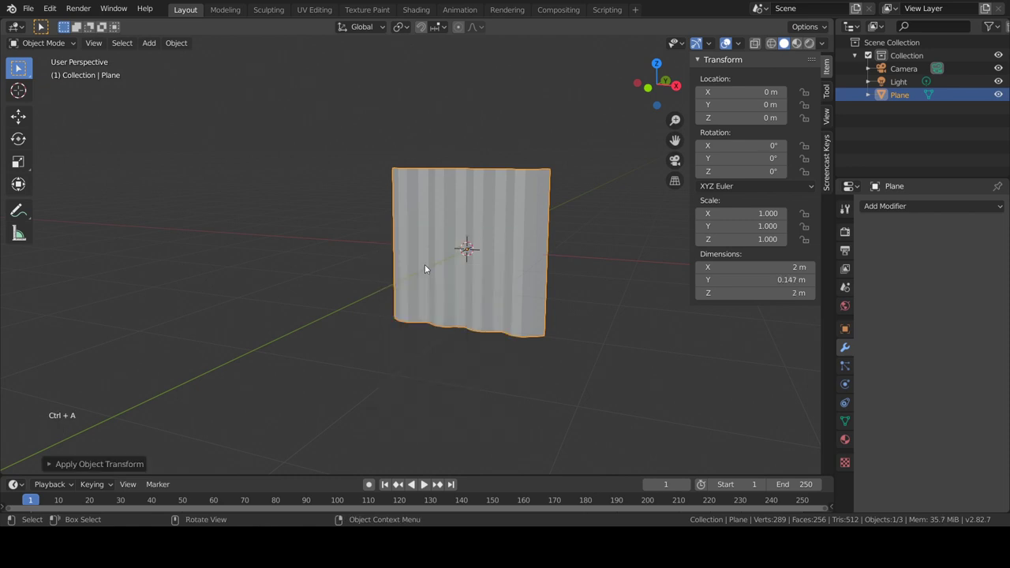
{"action": "mouse_move", "coordinate": [512, 240]}
{"action": "middle_mouse_down"}
{"action": "mouse_move", "coordinate": [528, 255]}
{"action": "mouse_move", "coordinate": [519, 261]}
{"action": "middle_mouse_up"}
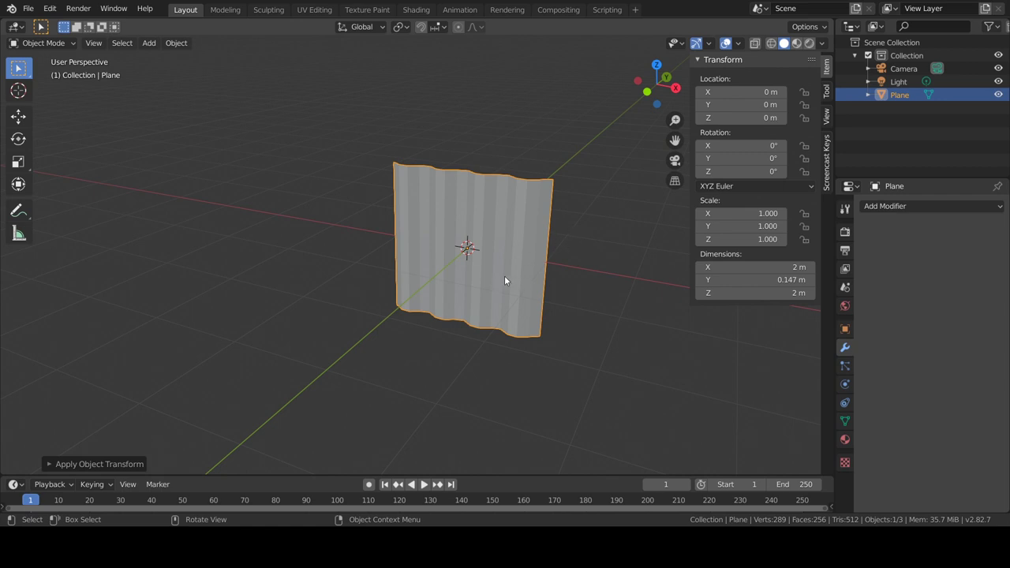
{"action": "middle_click_drag", "start_coordinate": [479, 248], "coordinate": [491, 237]}
{"action": "scroll", "coordinate": [461, 180], "scroll_direction": "up", "scroll_amount": 3}
Step: In Edit Mode, select a top-left vertex, then Shift-add a middle and a right top-edge vertex
{"action": "key", "text": "Tab"}
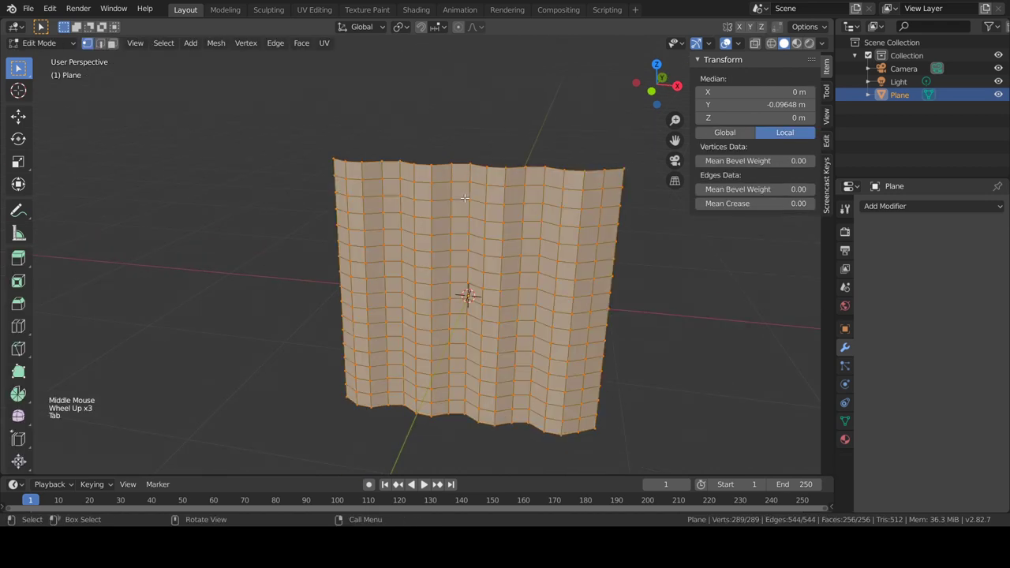
{"action": "middle_click_drag", "start_coordinate": [467, 192], "coordinate": [424, 200]}
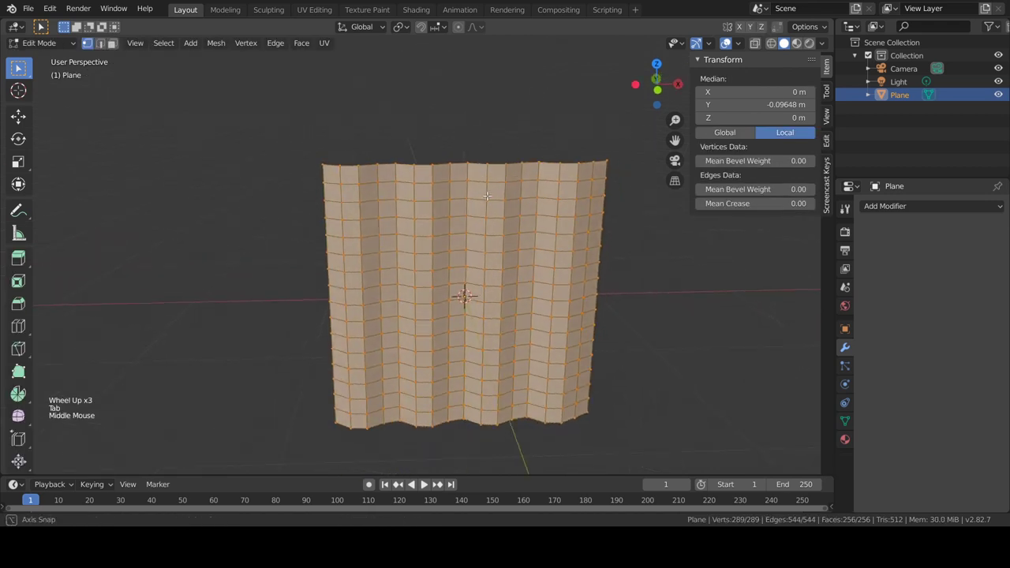
{"action": "left_click", "coordinate": [371, 187]}
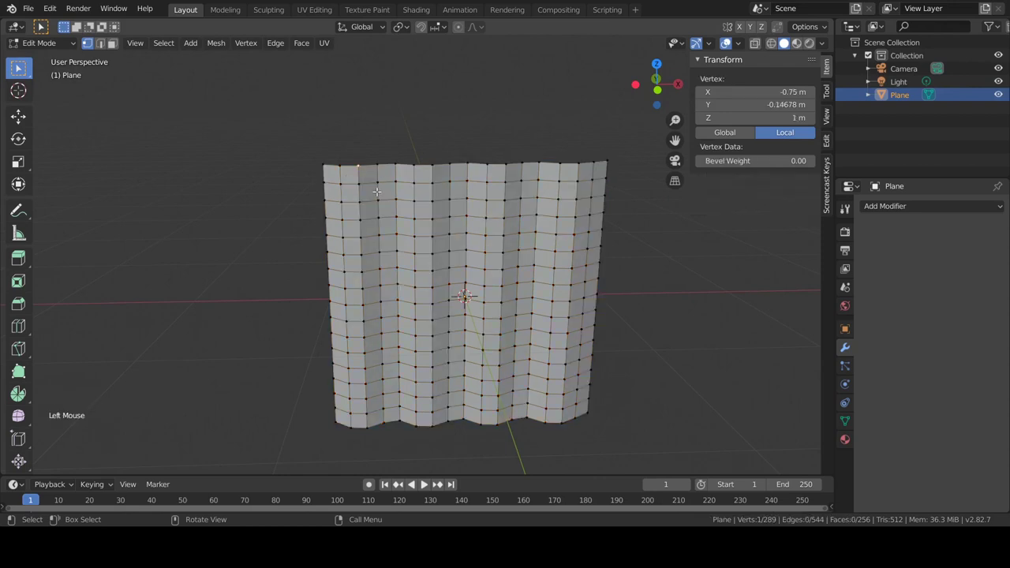
{"action": "left_click", "coordinate": [450, 165], "text": "shift"}
{"action": "left_click", "coordinate": [538, 163], "text": "shift"}
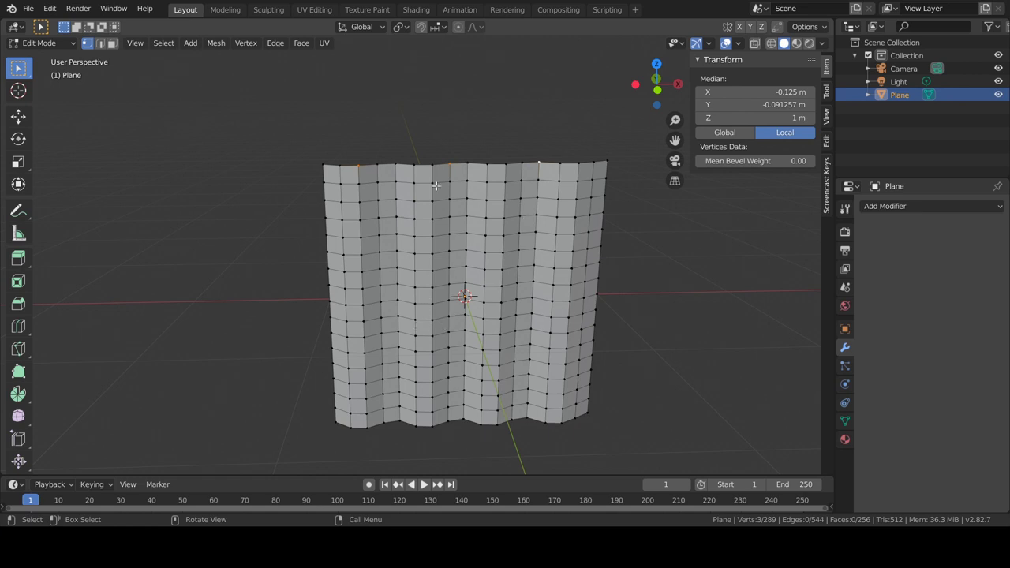
{"action": "left_click", "coordinate": [360, 167]}
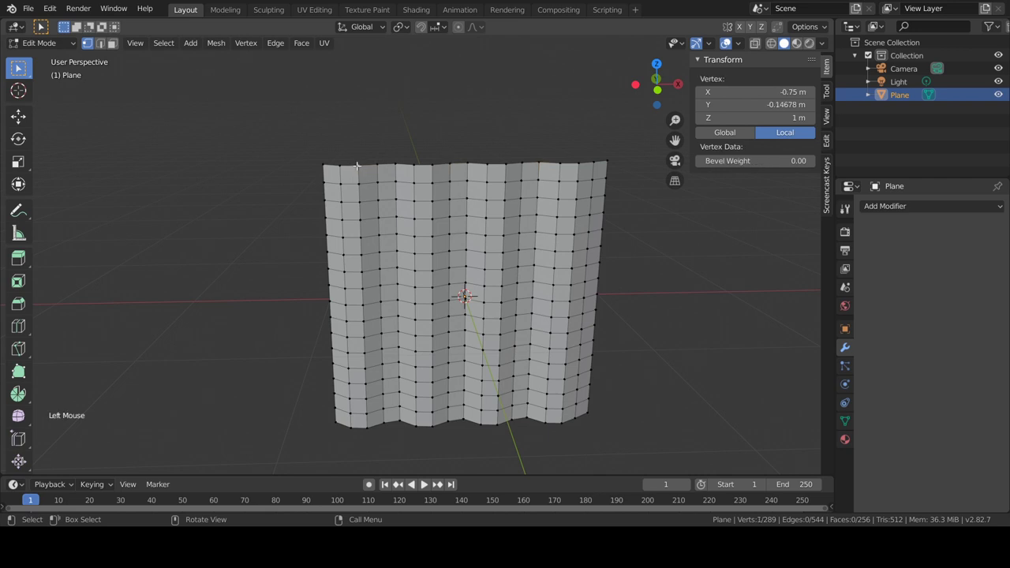
{"action": "left_click", "coordinate": [466, 163], "text": "shift"}
{"action": "left_click", "coordinate": [559, 163], "text": "shift"}
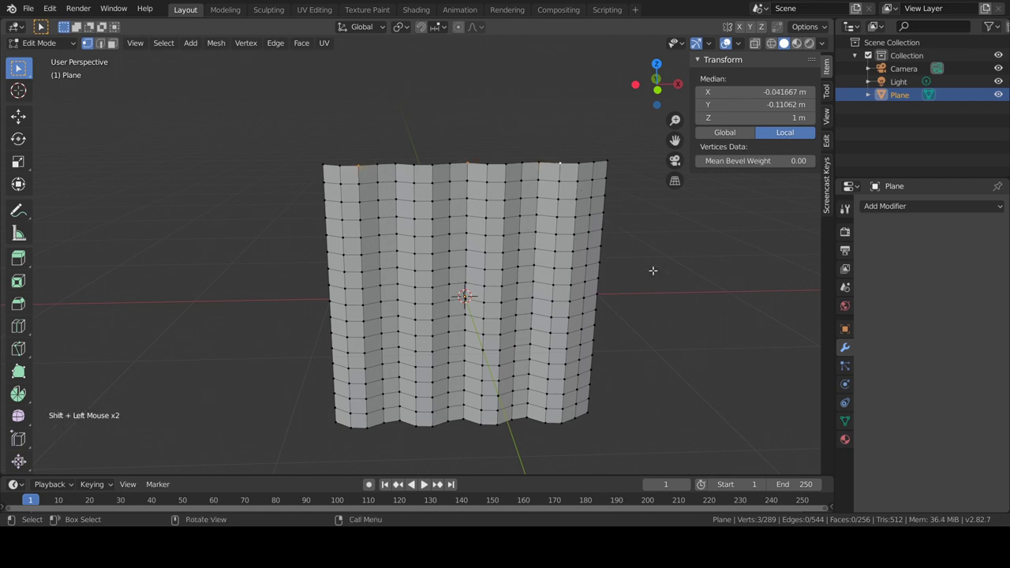
Step: Create vertex group 'fixed', assign the selected vertices, and verify with Deselect/Select
{"action": "left_click", "coordinate": [847, 420]}
{"action": "left_click", "coordinate": [999, 245]}
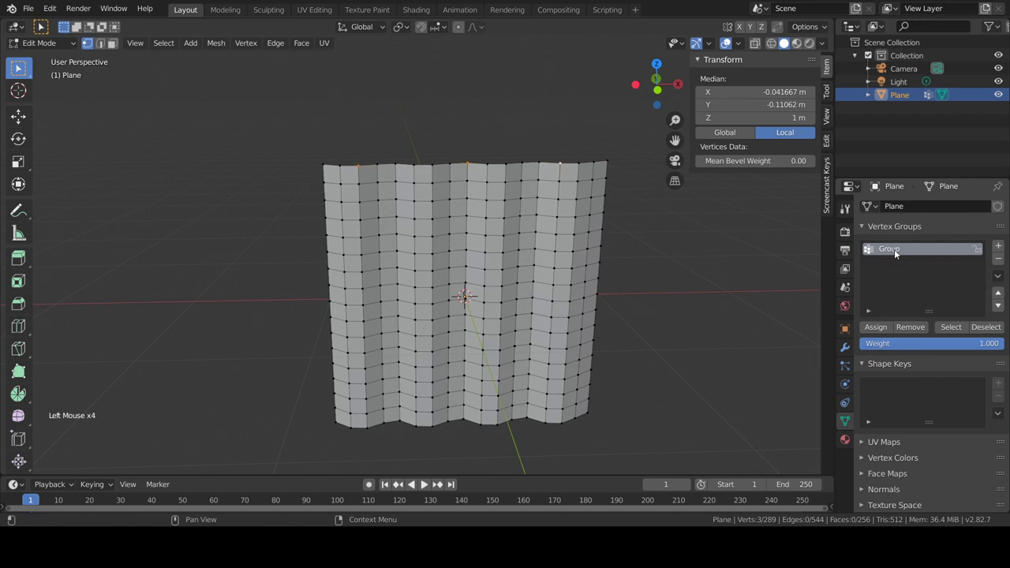
{"action": "double_click", "coordinate": [894, 250]}
{"action": "type", "text": "fixed"}
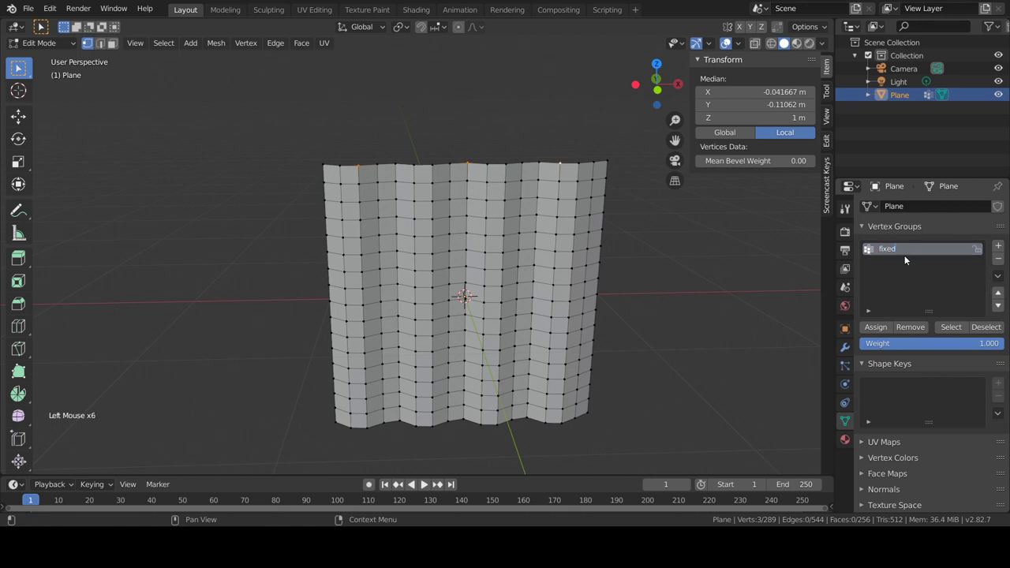
{"action": "key", "text": "Return"}
{"action": "left_click", "coordinate": [878, 327]}
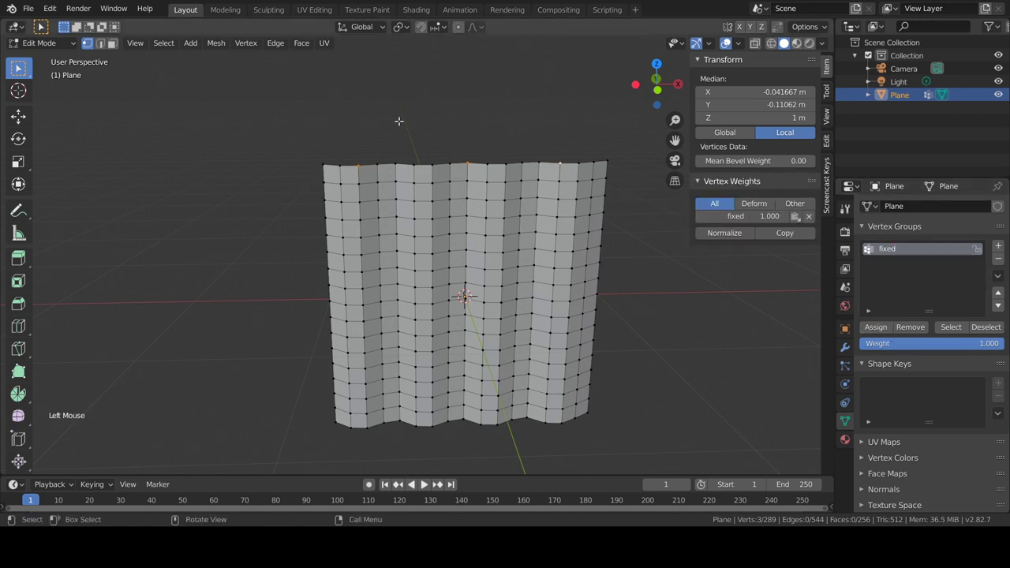
{"action": "left_click", "coordinate": [985, 329]}
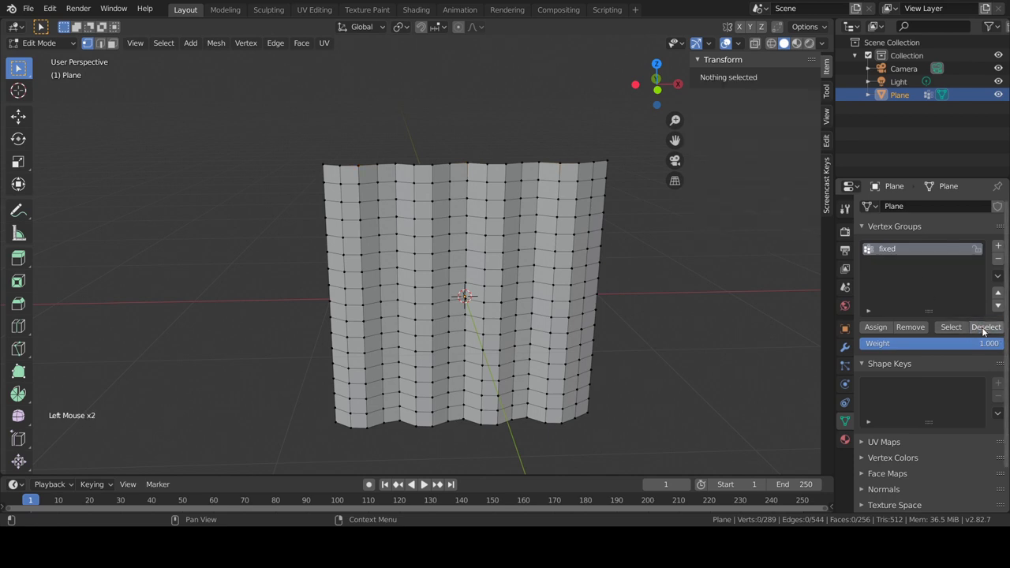
{"action": "left_click", "coordinate": [953, 328]}
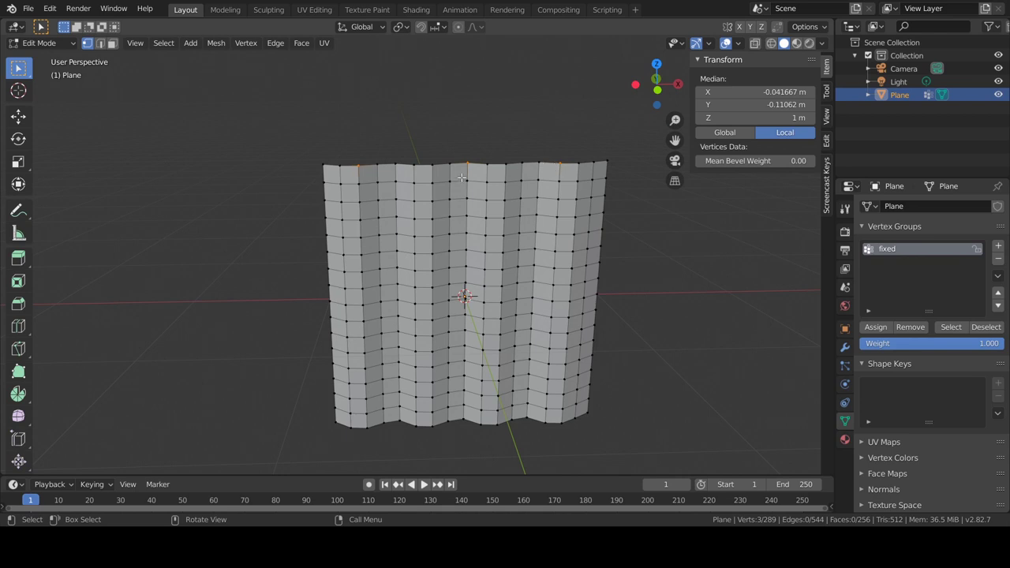
Step: Snap the cursor to the top-left vertex and add a plain-axes empty there
{"action": "left_click", "coordinate": [359, 166]}
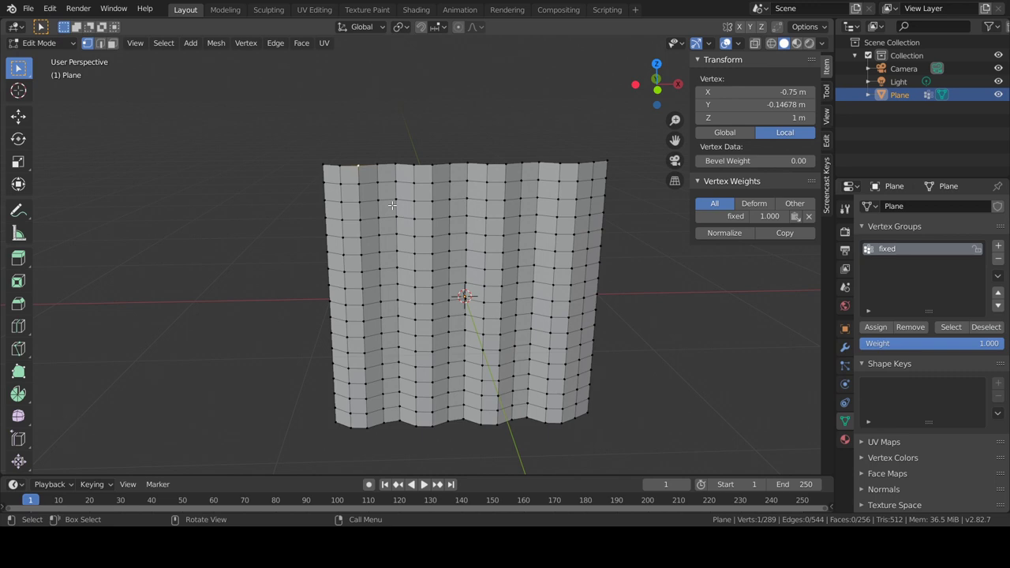
{"action": "key", "text": "shift"}
{"action": "key", "text": "shift+s"}
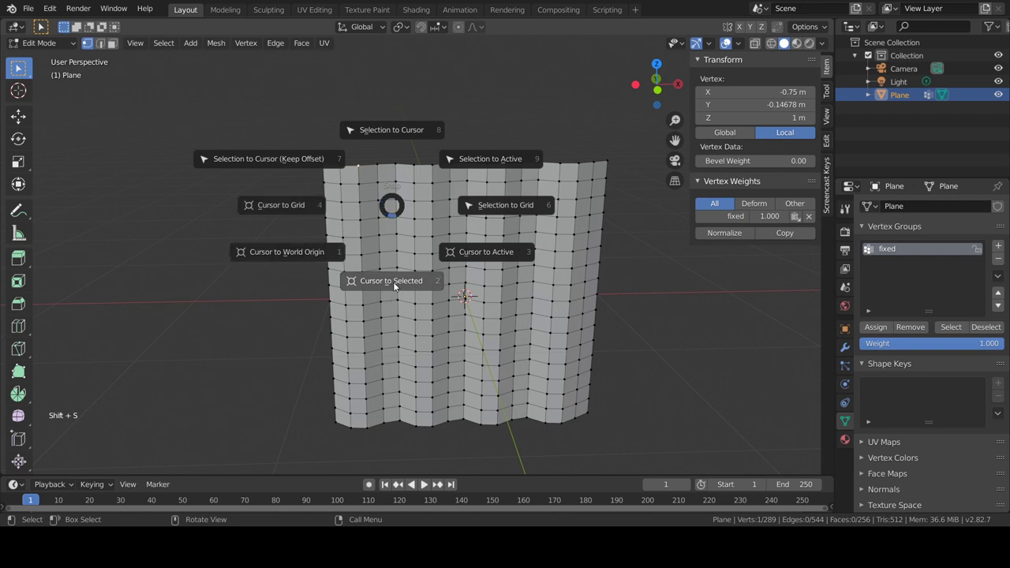
{"action": "left_click", "coordinate": [393, 282]}
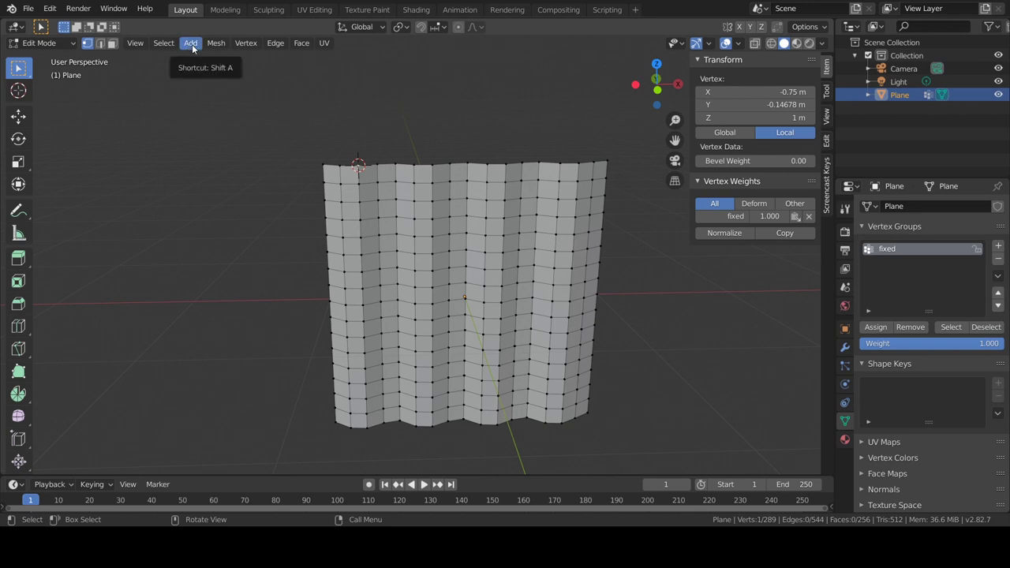
{"action": "left_click", "coordinate": [192, 43]}
{"action": "key", "text": "Tab"}
{"action": "left_click", "coordinate": [150, 44]}
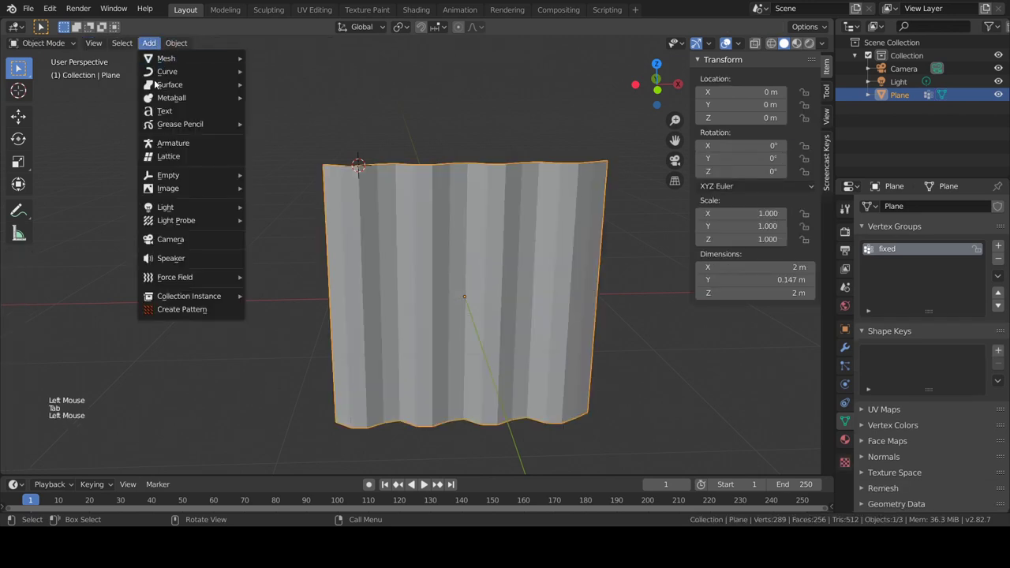
{"action": "mouse_move", "coordinate": [168, 176]}
{"action": "left_click", "coordinate": [266, 174]}
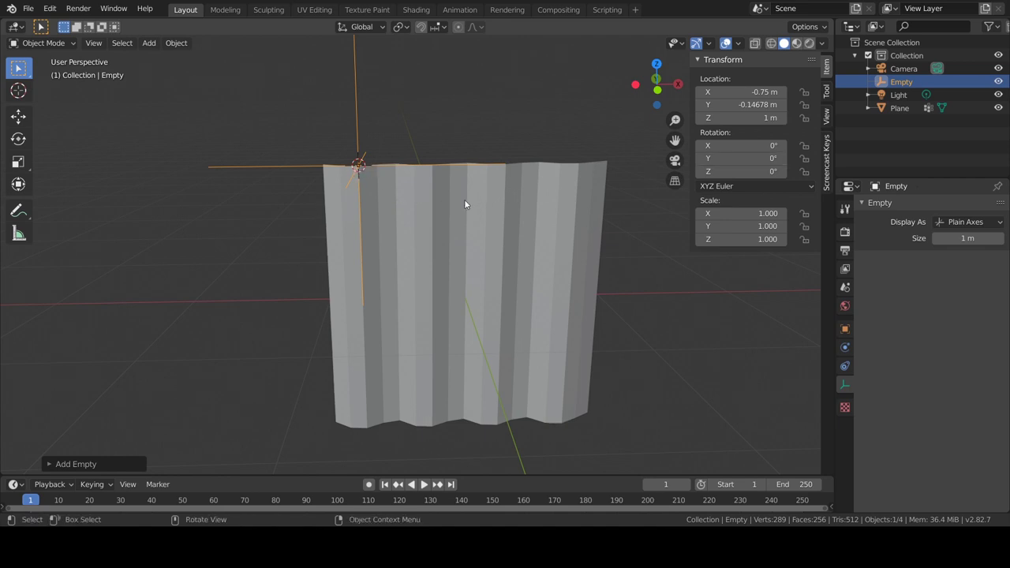
Step: Snap the cursor to the middle top vertex and add a second plain-axes empty
{"action": "key", "text": "Tab"}
{"action": "left_click", "coordinate": [440, 202]}
{"action": "key", "text": "Tab"}
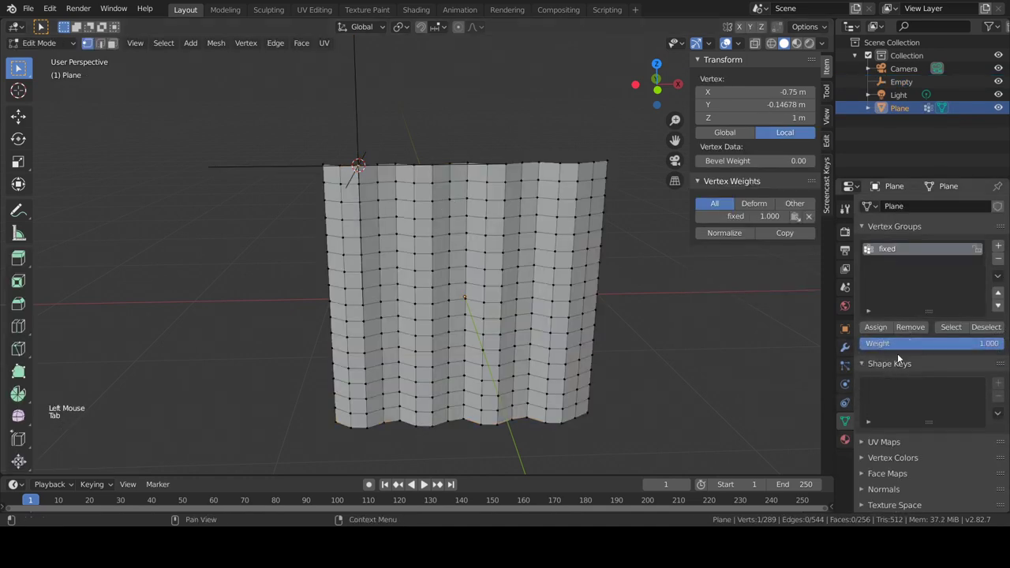
{"action": "left_click", "coordinate": [955, 329]}
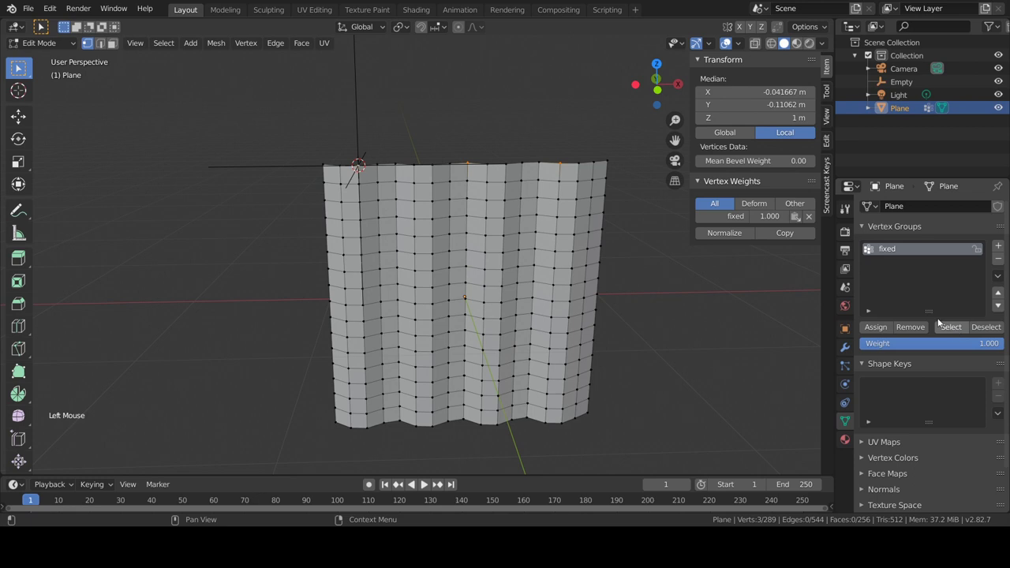
{"action": "left_click", "coordinate": [469, 162]}
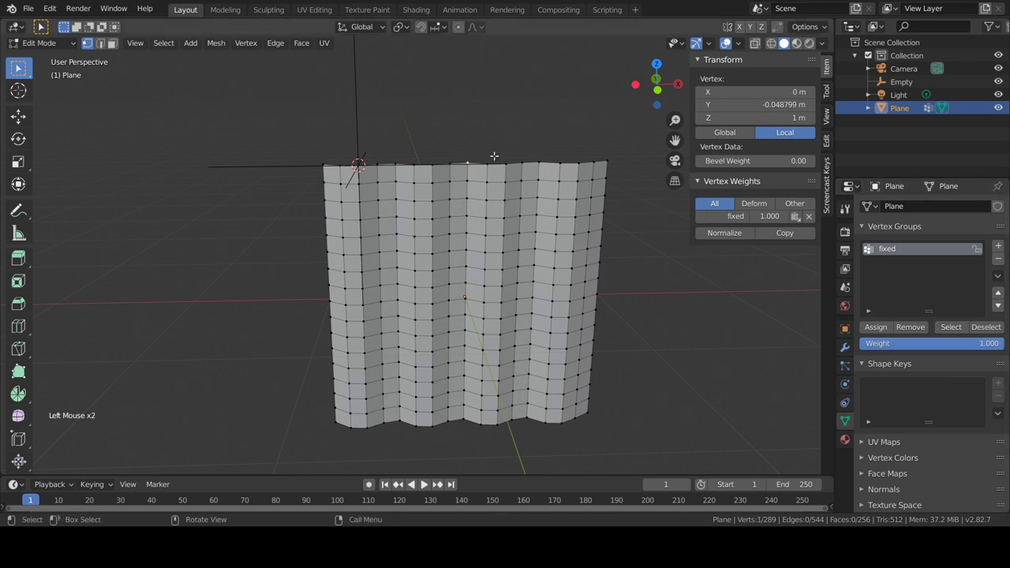
{"action": "key", "text": "shift+s"}
{"action": "left_click", "coordinate": [494, 231]}
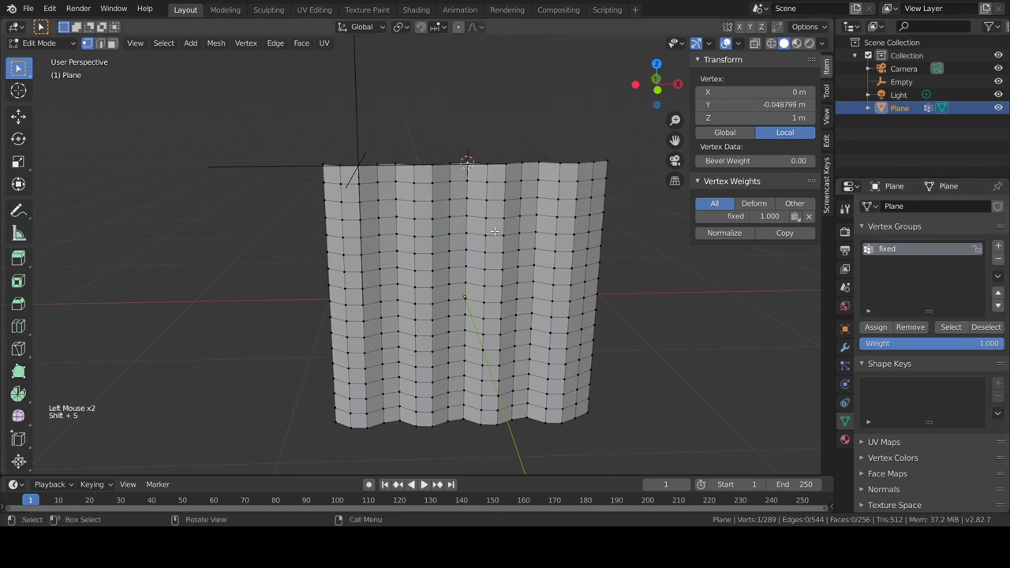
{"action": "key", "text": "Tab"}
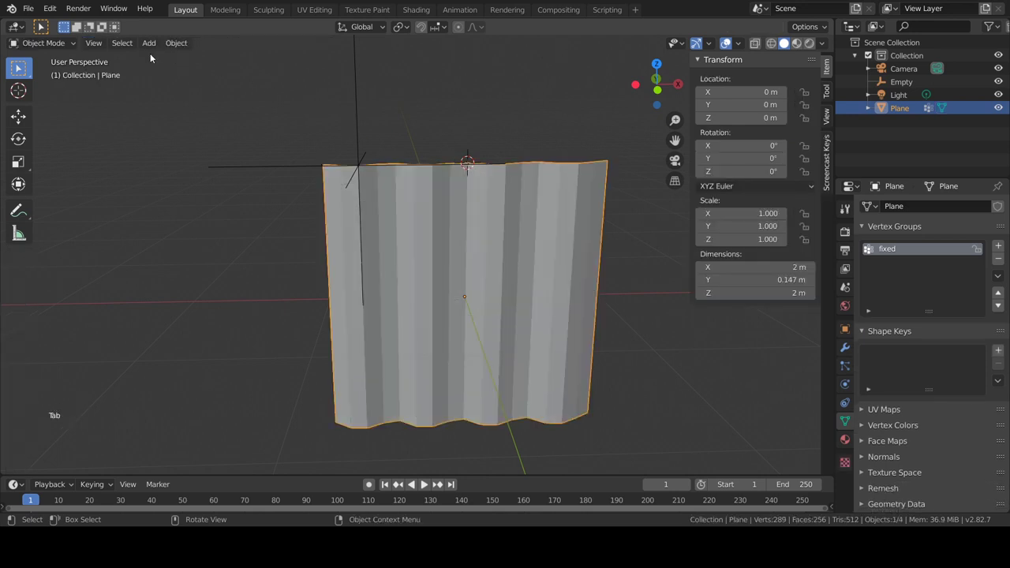
{"action": "left_click", "coordinate": [149, 44]}
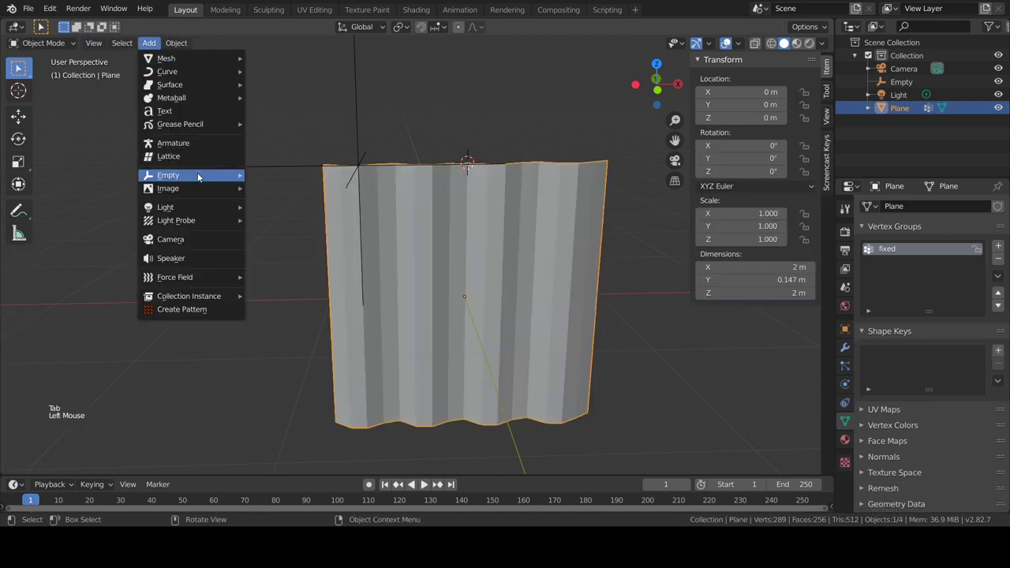
{"action": "mouse_move", "coordinate": [168, 175]}
{"action": "left_click", "coordinate": [261, 176]}
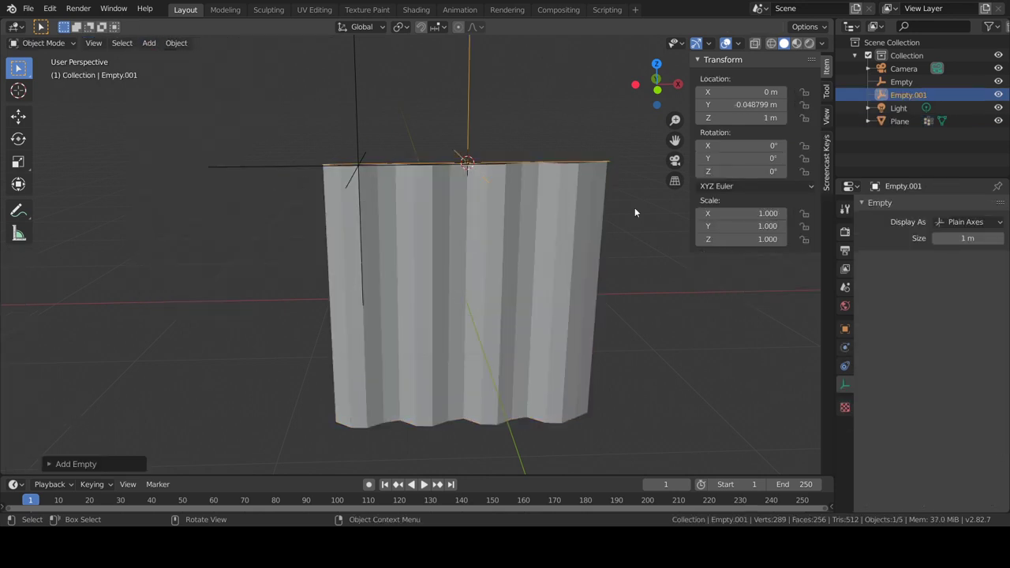
Step: Snap the cursor to the right top vertex and add a third plain-axes empty
{"action": "left_click", "coordinate": [482, 268]}
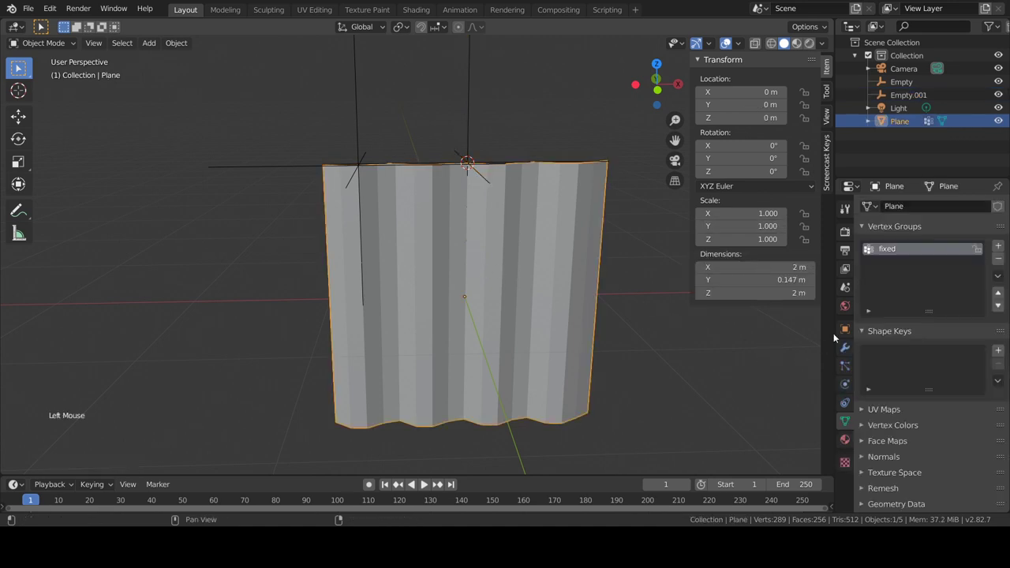
{"action": "key", "text": "Tab"}
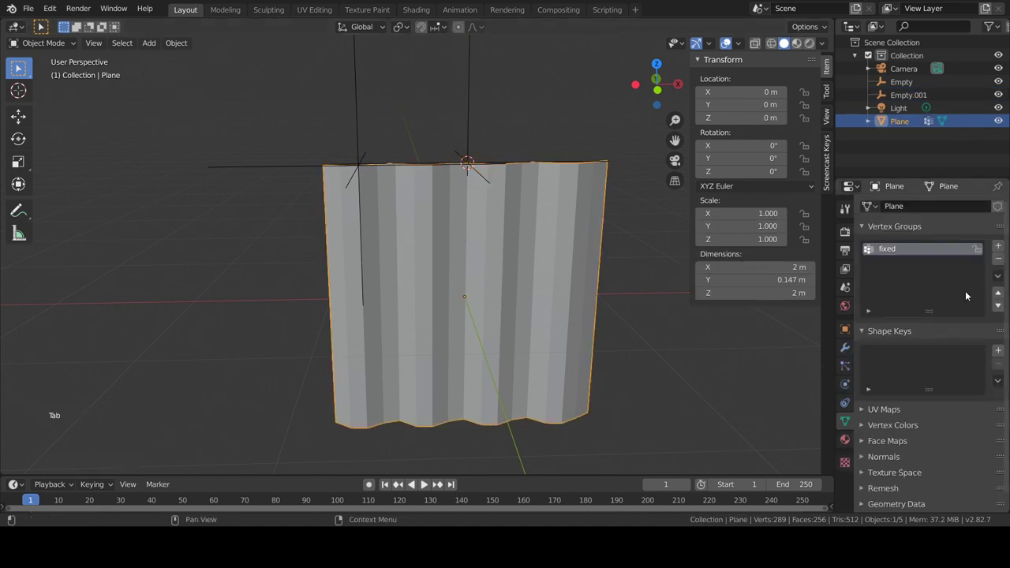
{"action": "key", "text": "Tab"}
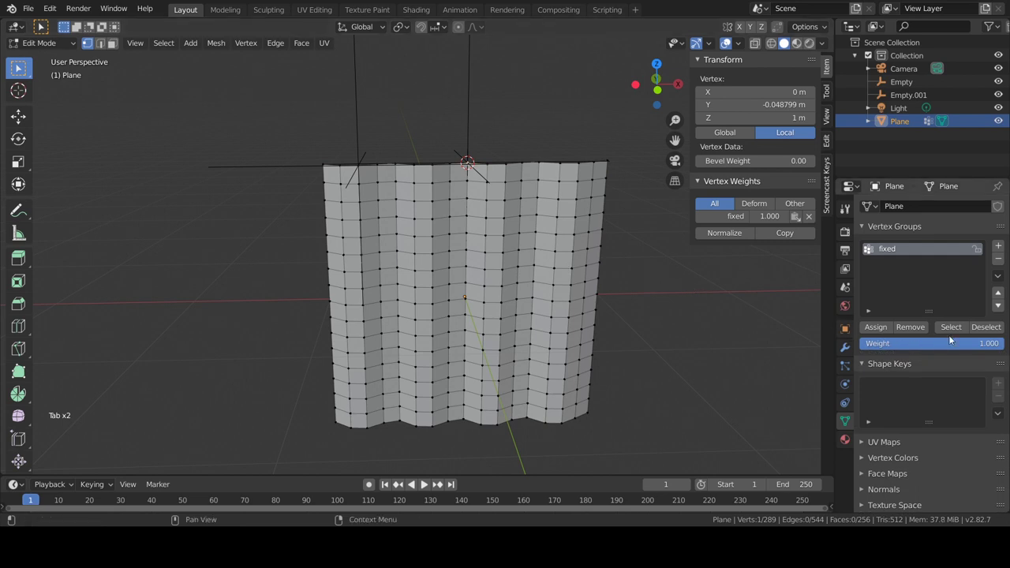
{"action": "left_click", "coordinate": [950, 328]}
{"action": "left_click", "coordinate": [559, 163]}
{"action": "key", "text": "shift+s"}
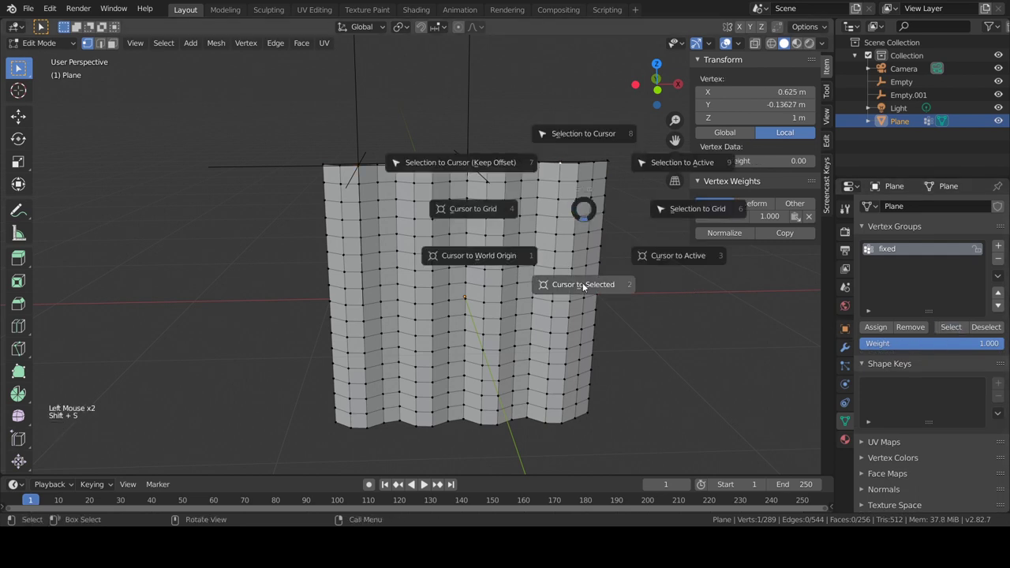
{"action": "left_click", "coordinate": [582, 287]}
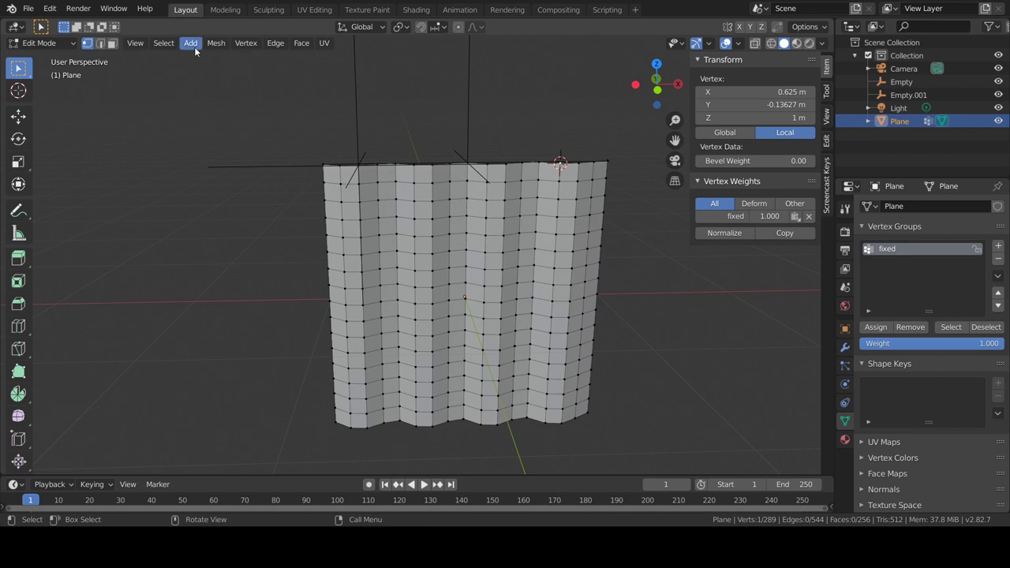
{"action": "key", "text": "Tab"}
{"action": "left_click", "coordinate": [149, 42]}
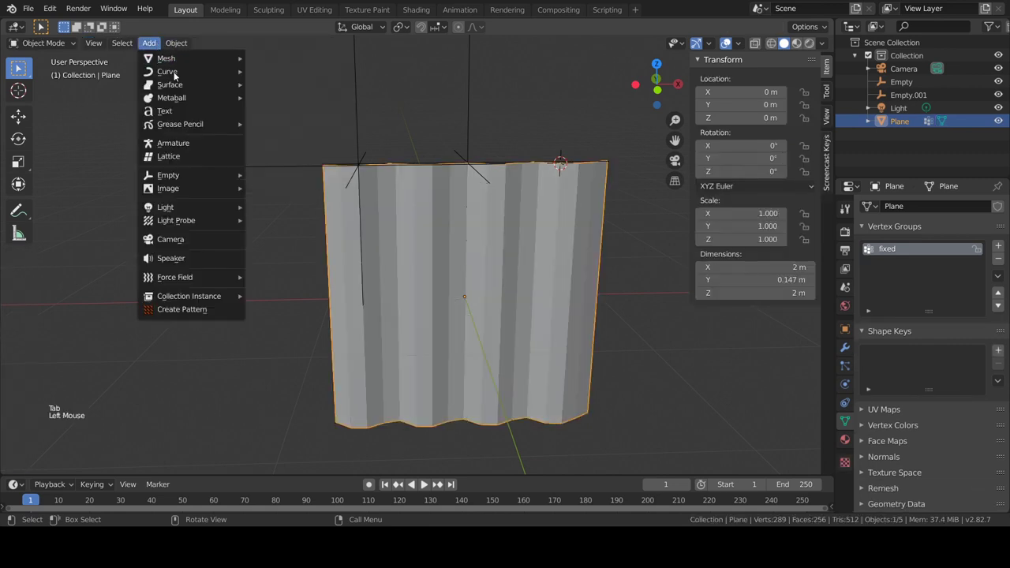
{"action": "mouse_move", "coordinate": [168, 176]}
{"action": "left_click", "coordinate": [269, 180]}
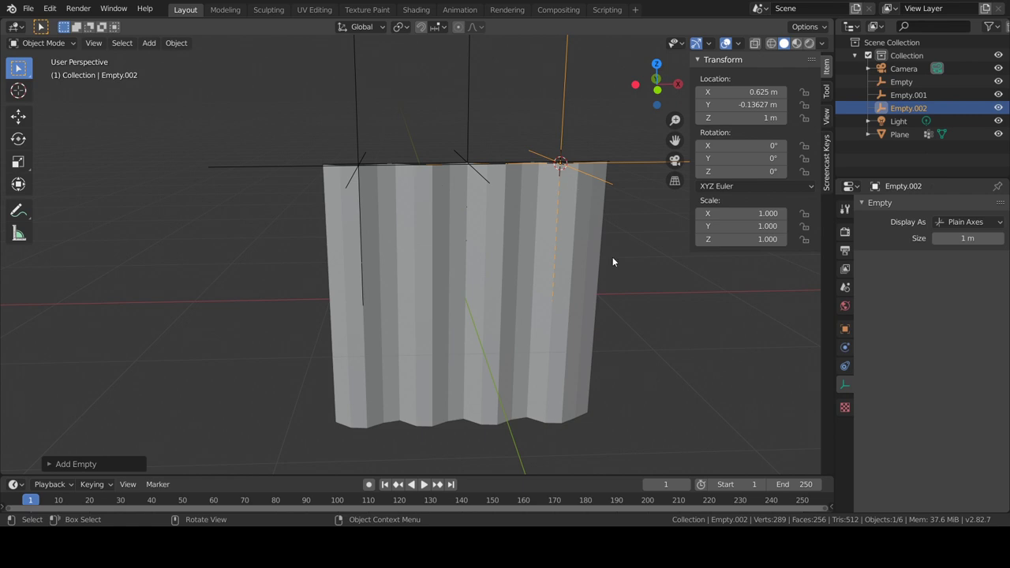
Step: Select the curtain plane and enable Cloth physics on it
{"action": "key", "text": "Tab"}
{"action": "left_click", "coordinate": [518, 259]}
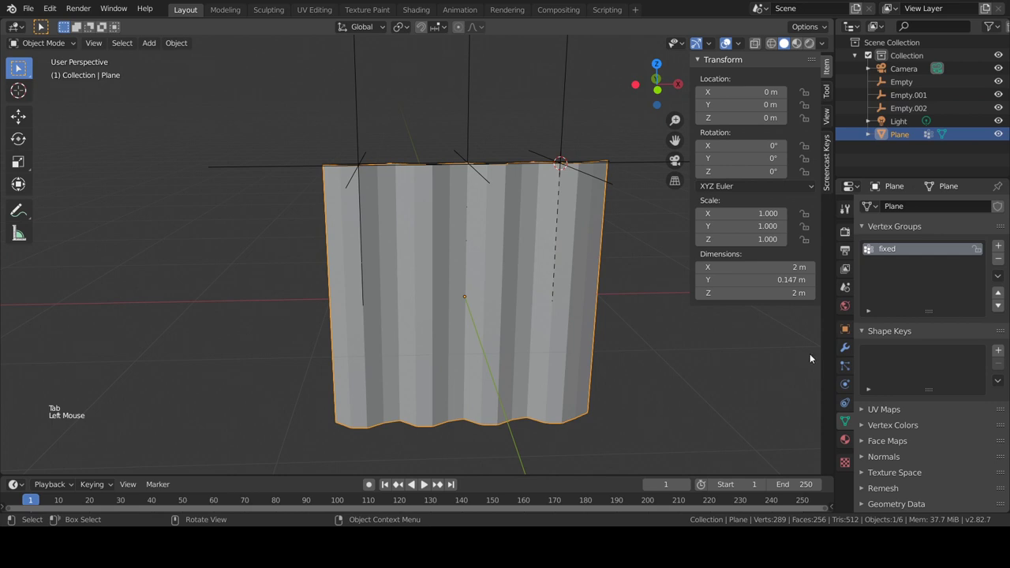
{"action": "left_click", "coordinate": [847, 404]}
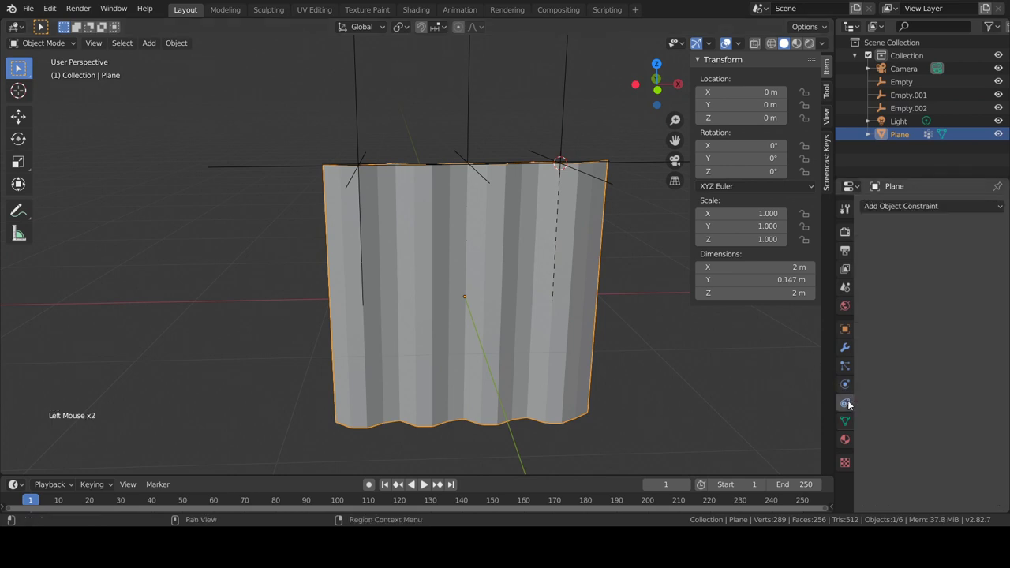
{"action": "left_click", "coordinate": [846, 386]}
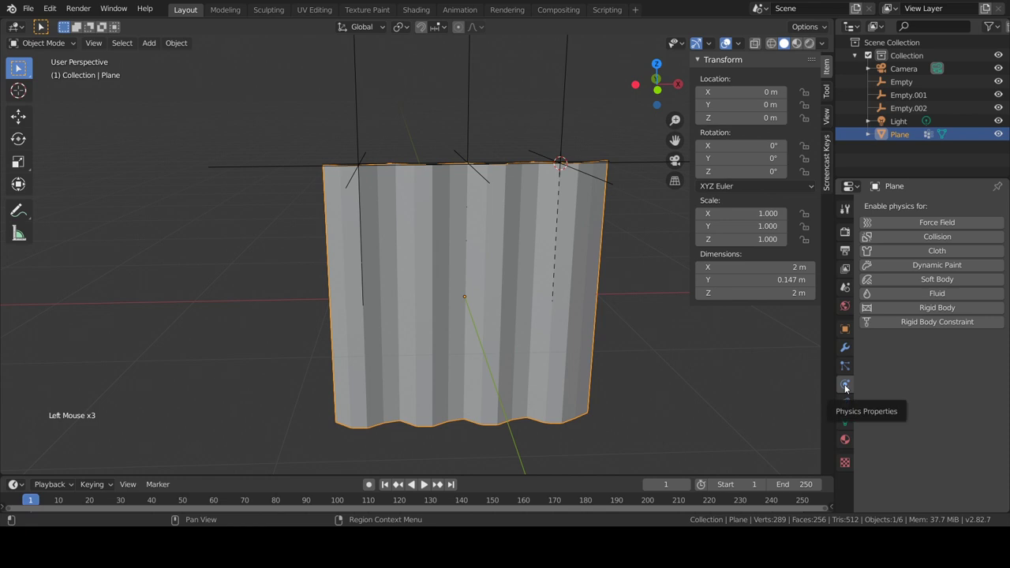
{"action": "left_click", "coordinate": [941, 251]}
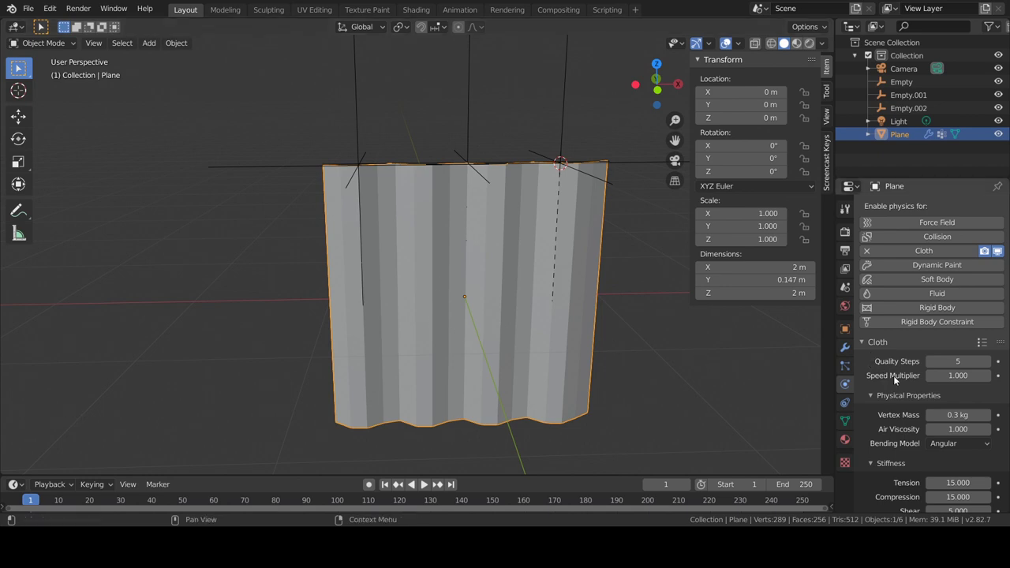
Step: Set the cloth's vertex mass to 1.4 kg and air viscosity to 3.1
{"action": "left_click", "coordinate": [952, 417]}
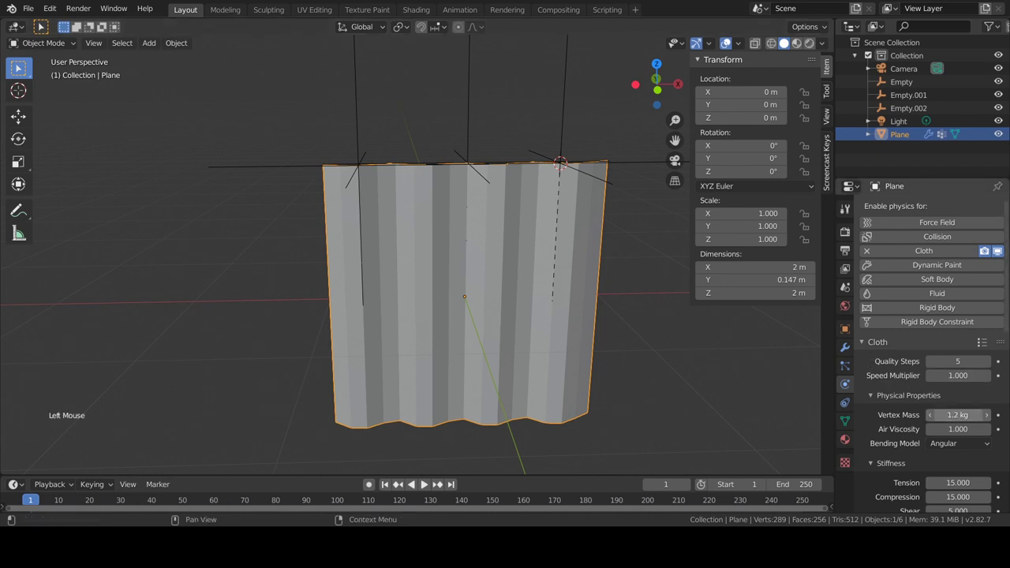
{"action": "left_click_drag", "start_coordinate": [957, 429], "coordinate": [983, 429]}
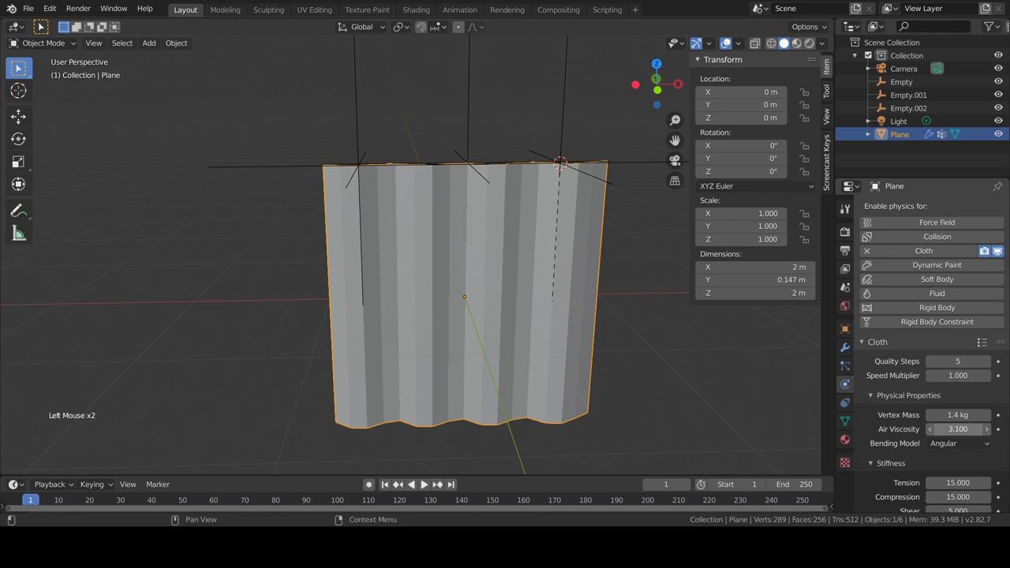
{"action": "scroll", "coordinate": [977, 421], "scroll_direction": "down", "scroll_amount": 2}
{"action": "scroll", "coordinate": [977, 422], "scroll_direction": "down", "scroll_amount": 1}
{"action": "scroll", "coordinate": [979, 391], "scroll_direction": "down", "scroll_amount": 1}
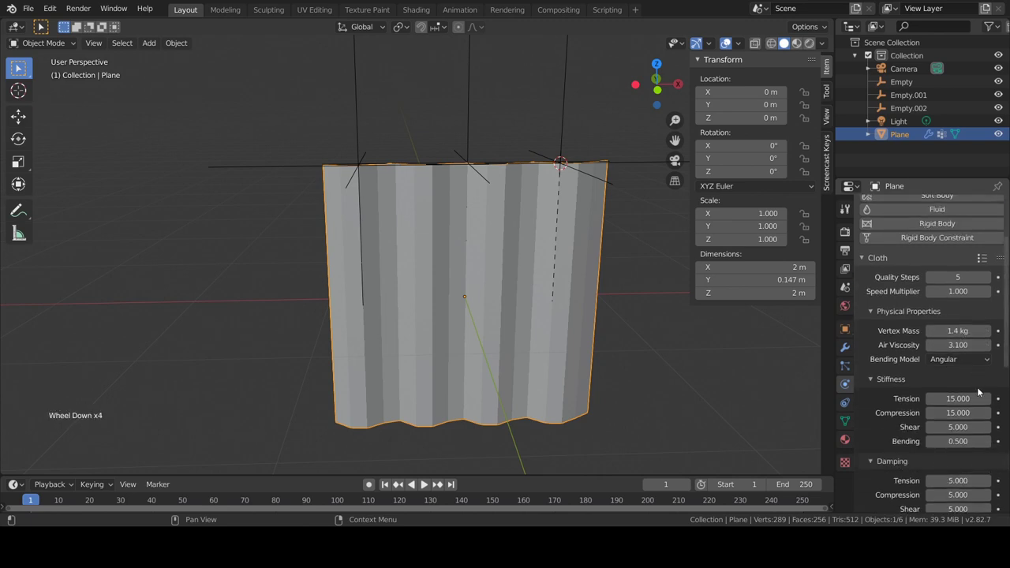
{"action": "left_click_drag", "start_coordinate": [1007, 353], "coordinate": [1002, 508]}
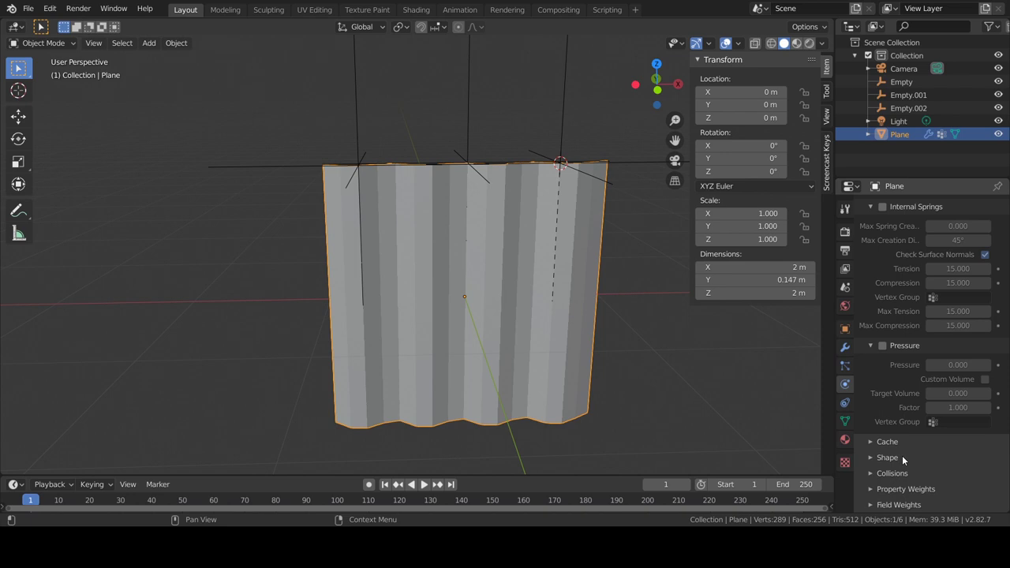
Step: Set the cloth's Shape pin group to the 'fixed' vertex group
{"action": "left_click", "coordinate": [869, 458]}
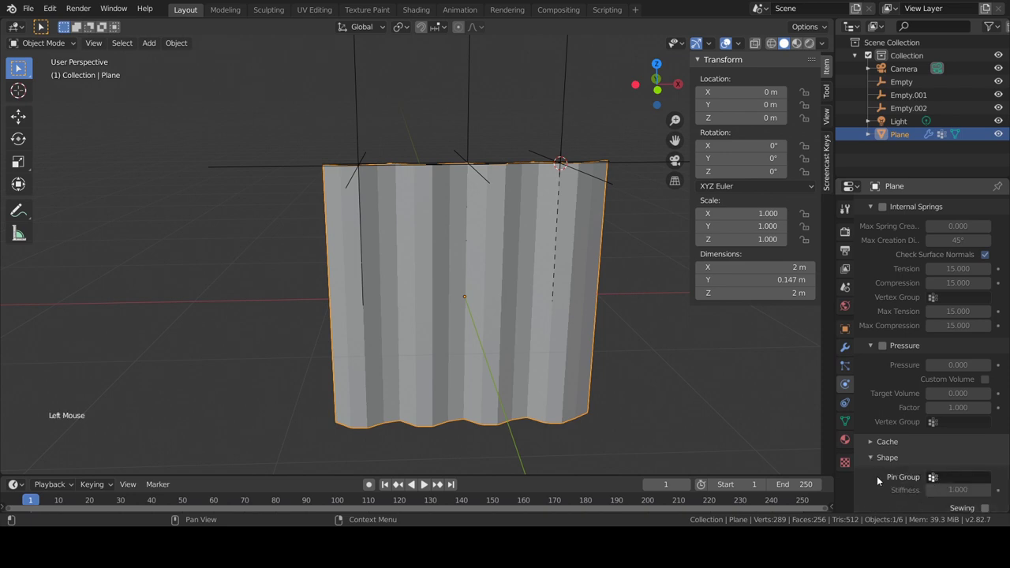
{"action": "scroll", "coordinate": [877, 476], "scroll_direction": "down", "scroll_amount": 1}
{"action": "left_click", "coordinate": [935, 457]}
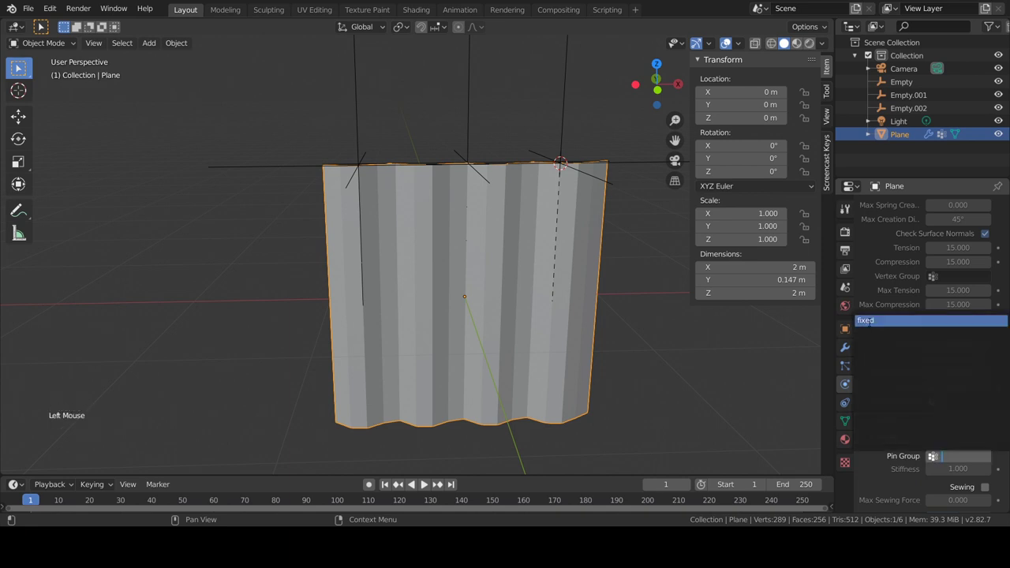
{"action": "left_click", "coordinate": [870, 322]}
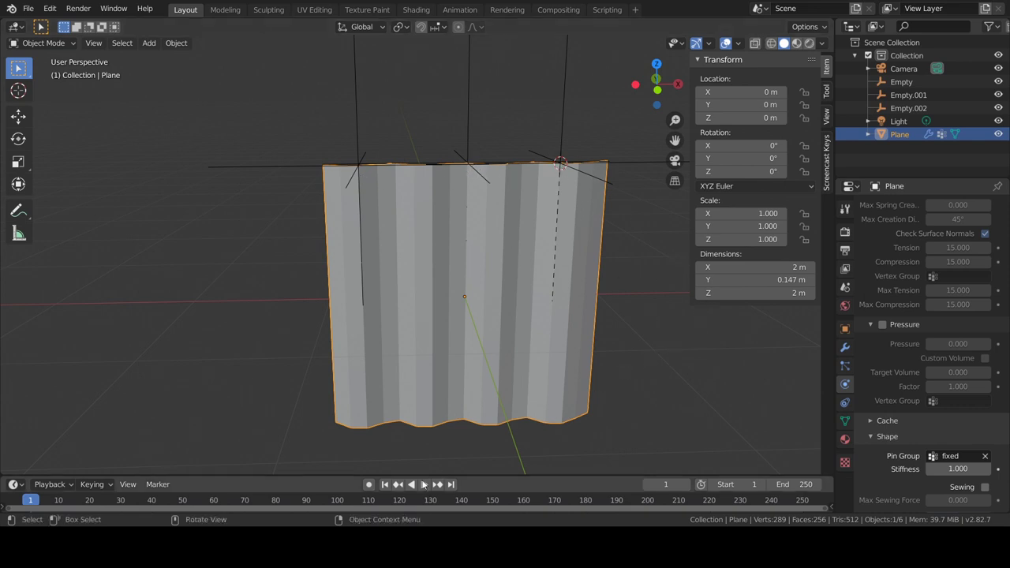
Step: Preview the curtain cloth drape to frame 172, rewind to frame 0, and re-enter Edit Mode
{"action": "key", "text": "Tab"}
{"action": "key", "text": "Tab"}
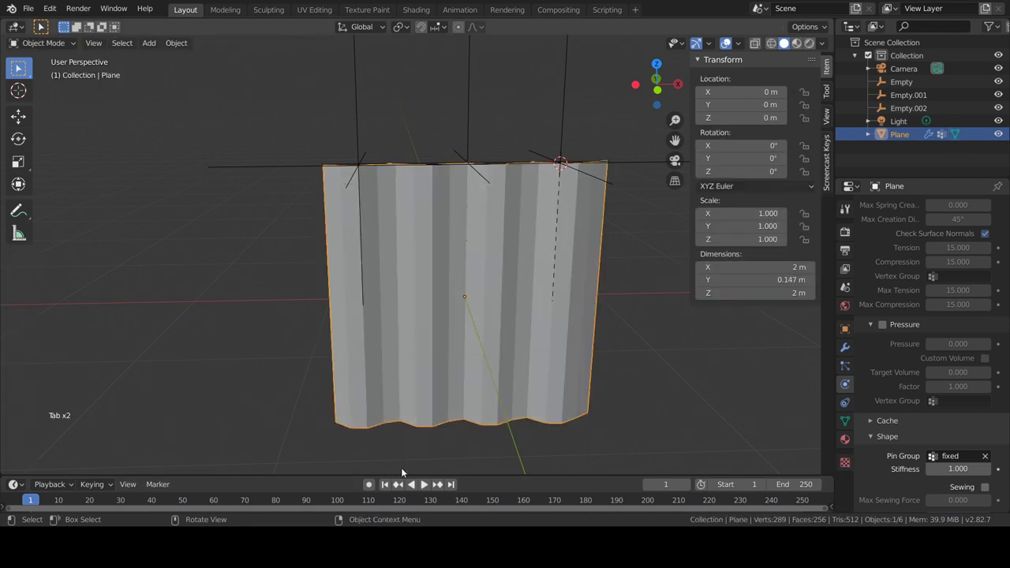
{"action": "left_click", "coordinate": [424, 485]}
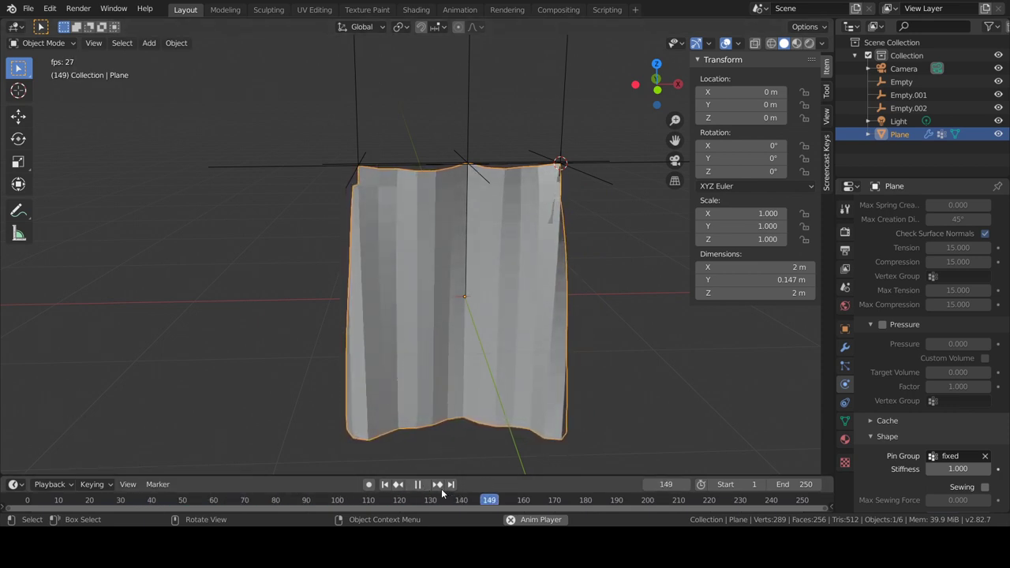
{"action": "double_click", "coordinate": [529, 497]}
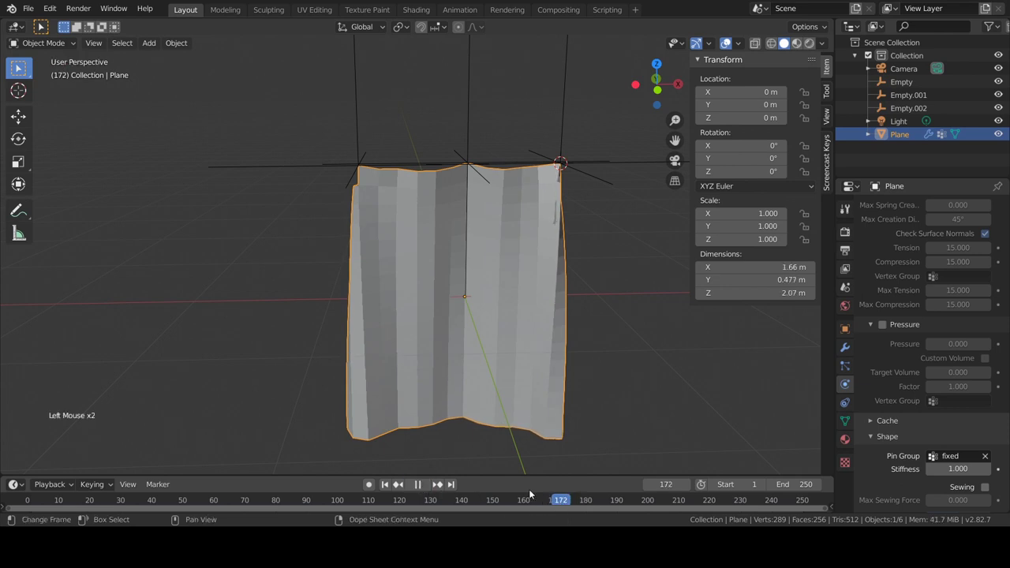
{"action": "key", "text": "Escape"}
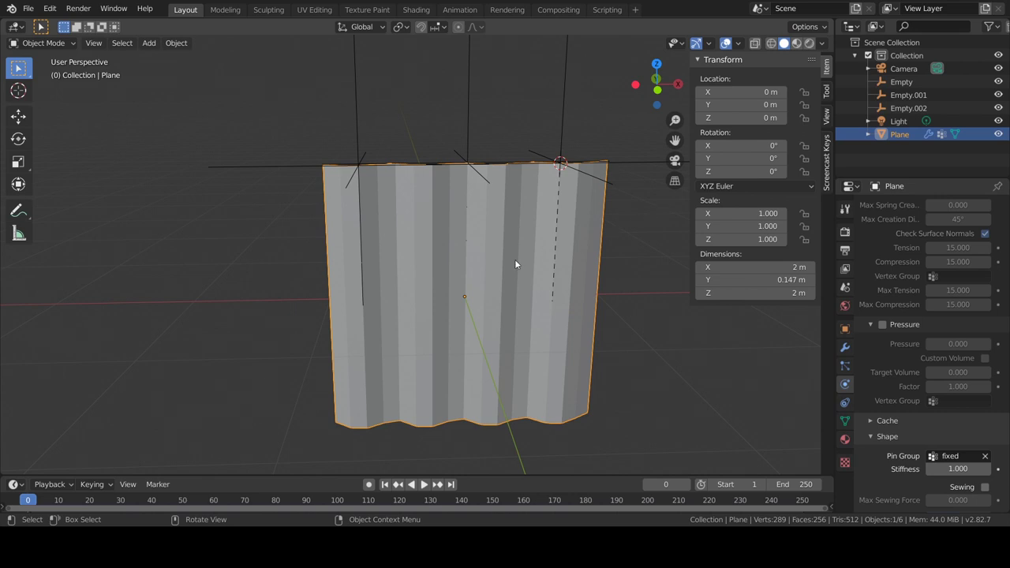
{"action": "key", "text": "Tab"}
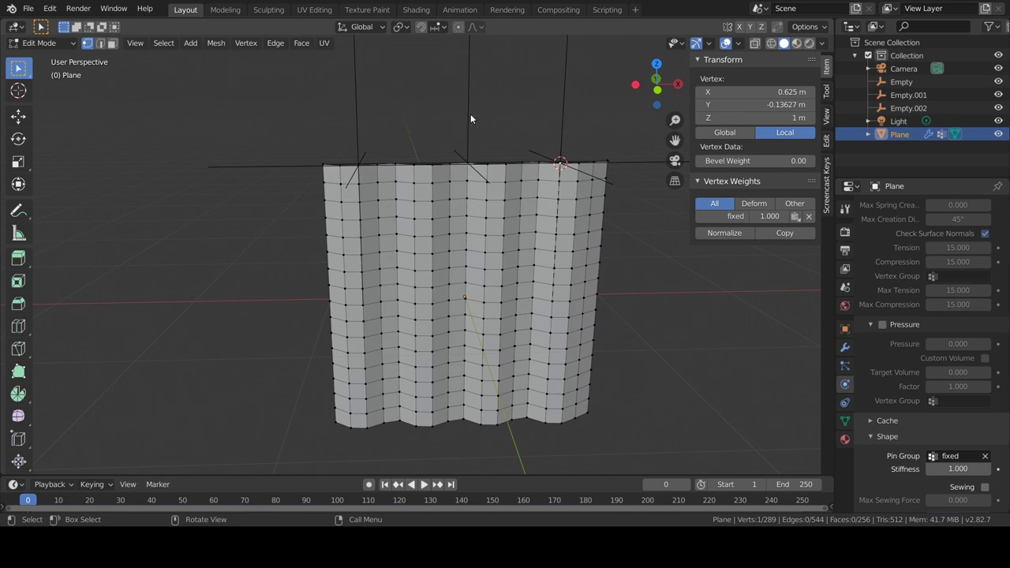
Step: Hook the curtain's middle top vertex to Empty.001 via Ctrl+H Hook to Selected Object
{"action": "left_click", "coordinate": [468, 165]}
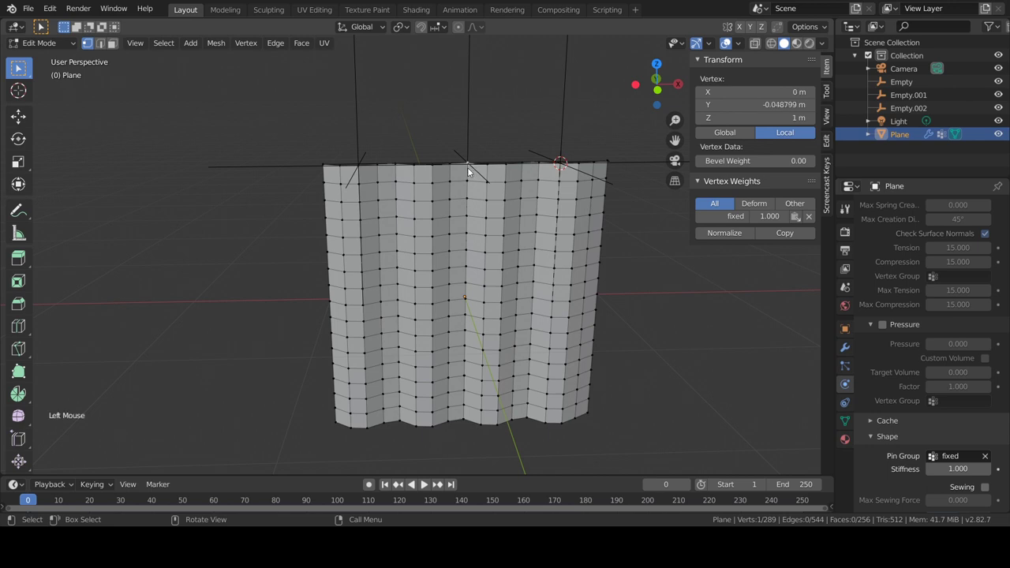
{"action": "left_click", "coordinate": [910, 95]}
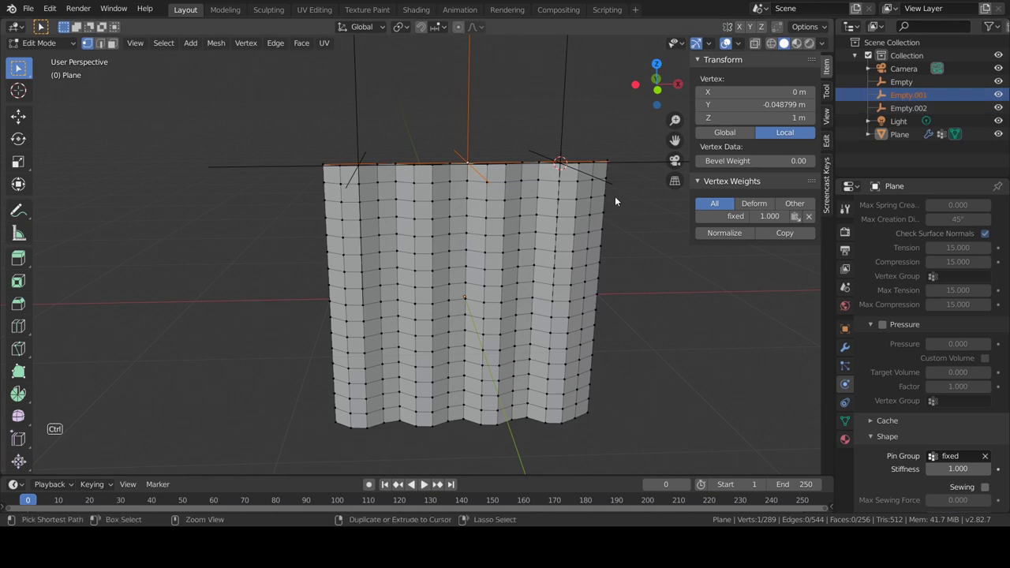
{"action": "key", "text": "ctrl+h"}
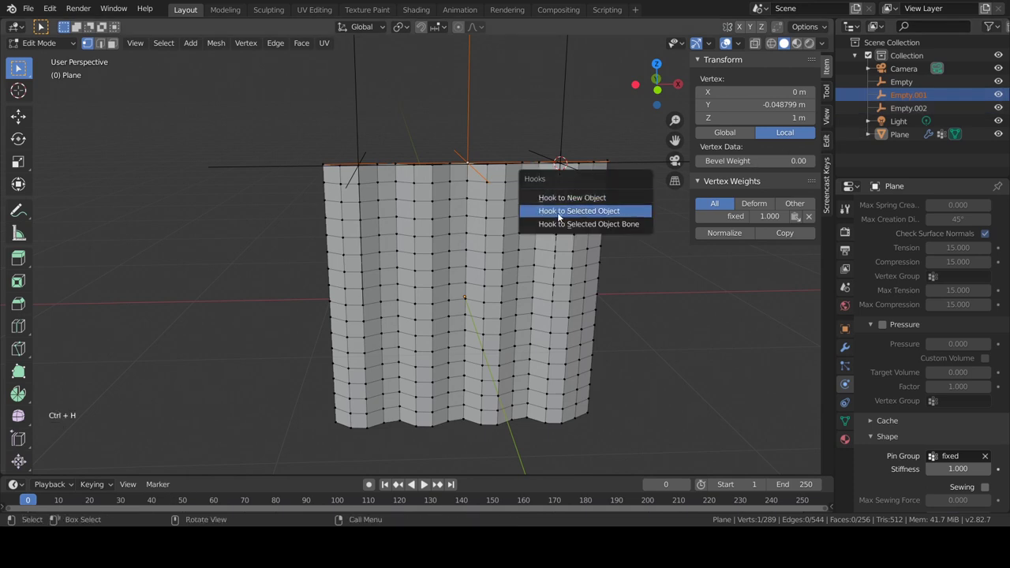
{"action": "left_click", "coordinate": [583, 211]}
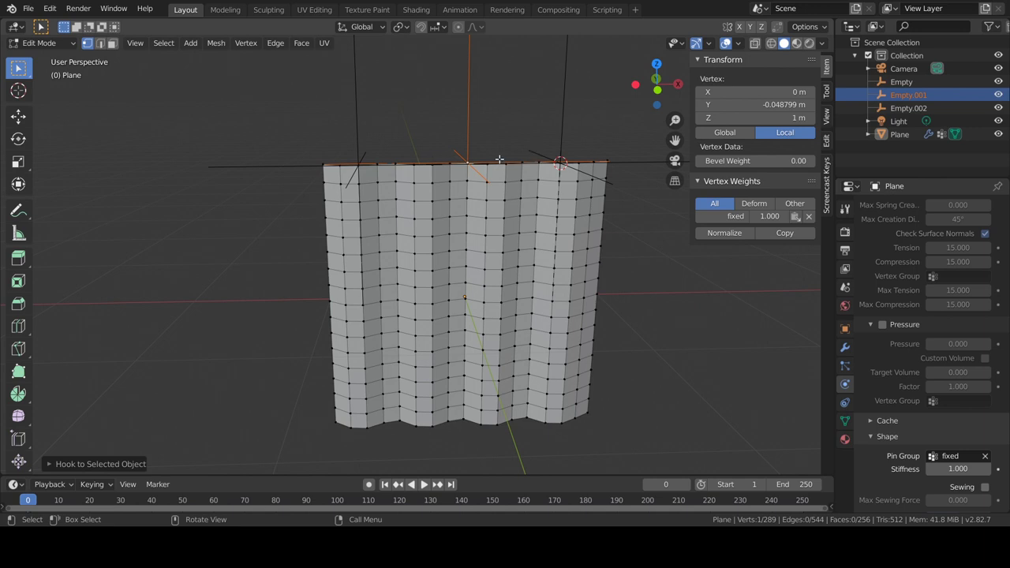
Step: In object mode, test-move Empty.001 sideways to check the hook, then undo the move
{"action": "key", "text": "Tab"}
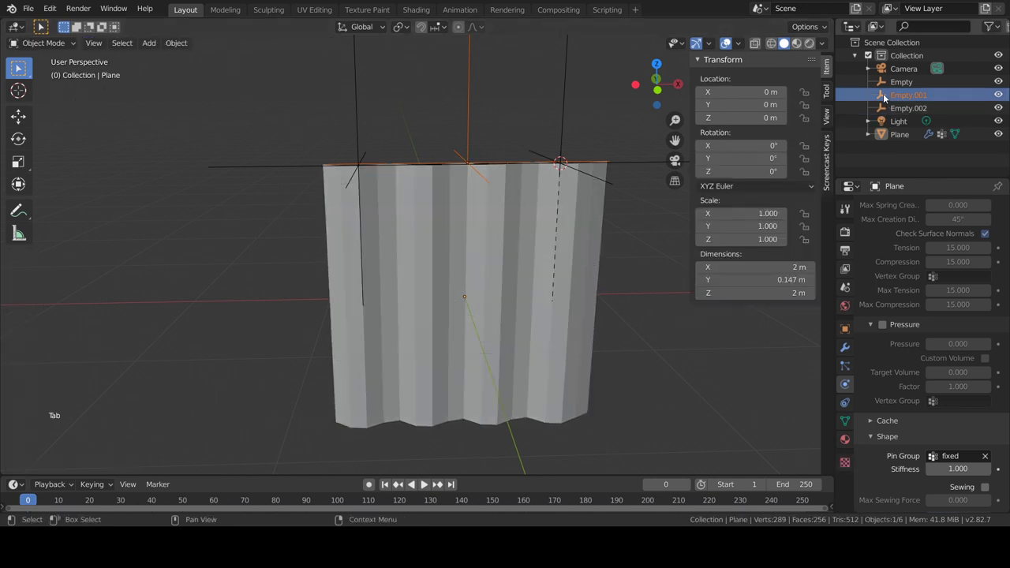
{"action": "left_click", "coordinate": [885, 96]}
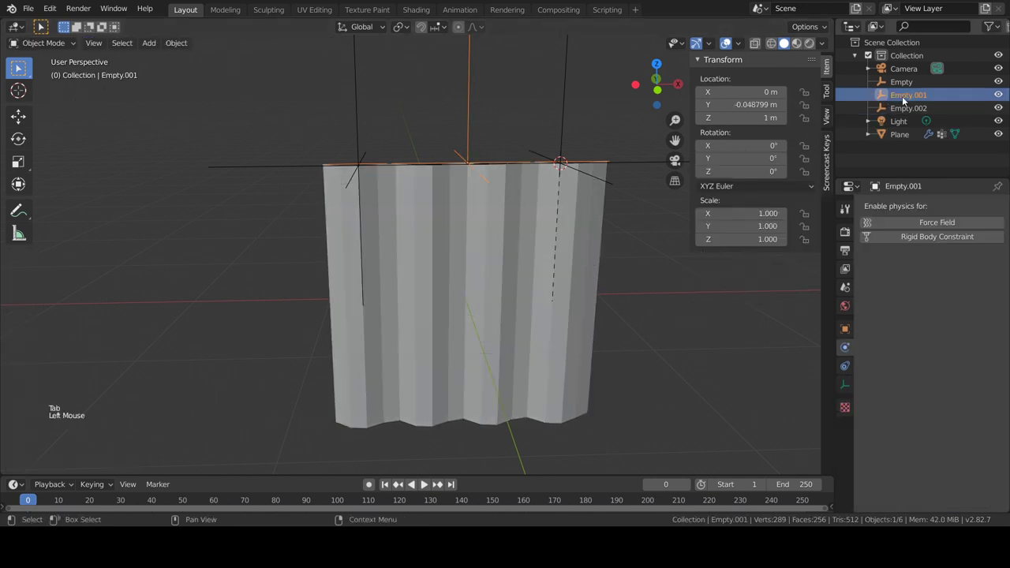
{"action": "left_click", "coordinate": [19, 117]}
{"action": "mouse_move", "coordinate": [467, 162]}
{"action": "left_mouse_down"}
{"action": "mouse_move", "coordinate": [444, 164]}
{"action": "mouse_move", "coordinate": [545, 161]}
{"action": "mouse_move", "coordinate": [450, 166]}
{"action": "mouse_move", "coordinate": [282, 140]}
{"action": "mouse_move", "coordinate": [192, 140]}
{"action": "mouse_move", "coordinate": [502, 161]}
{"action": "left_mouse_up"}
{"action": "key", "text": "ctrl+z"}
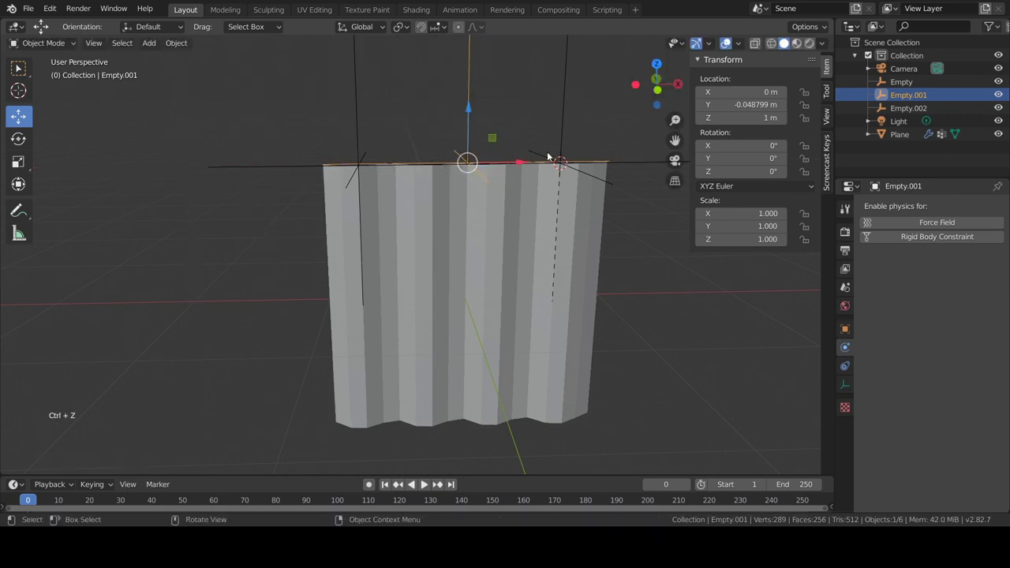
Step: Hook the Plane's top-right vertex to Empty.002 and return to object mode
{"action": "key", "text": "Tab"}
{"action": "left_click", "coordinate": [522, 235]}
{"action": "key", "text": "Tab"}
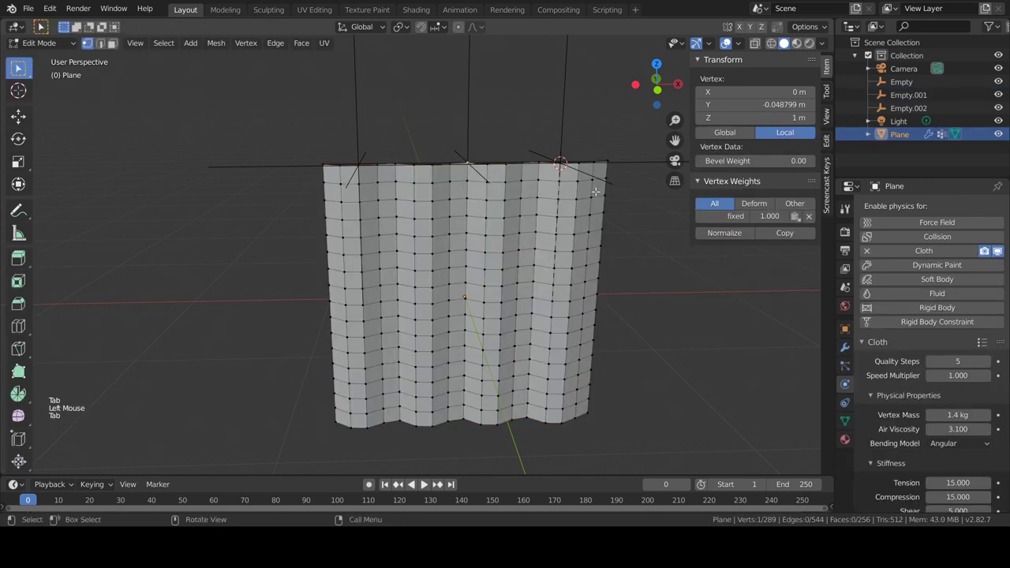
{"action": "left_click", "coordinate": [559, 164]}
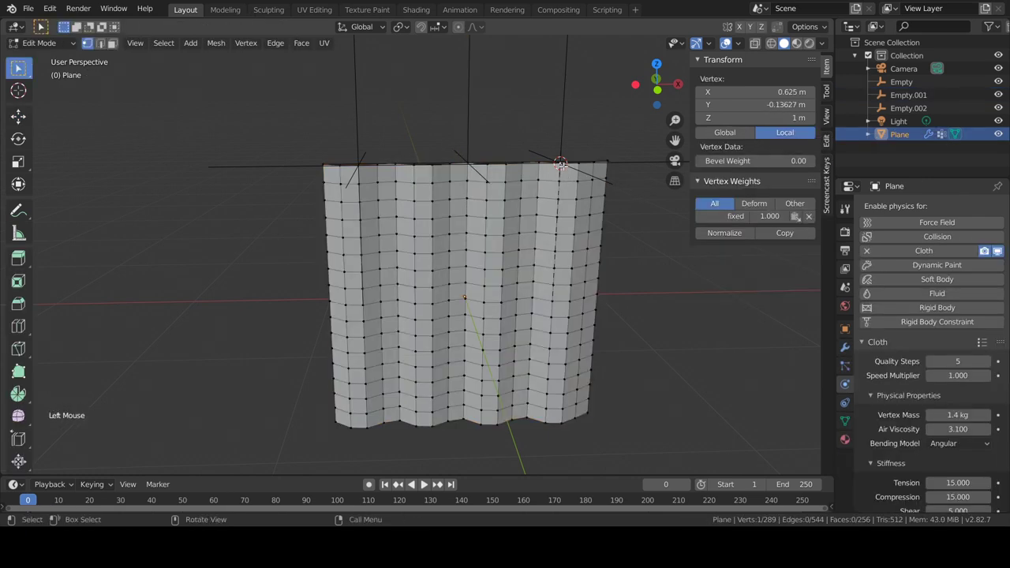
{"action": "left_click", "coordinate": [905, 109]}
{"action": "key", "text": "ctrl"}
{"action": "key", "text": "ctrl+h"}
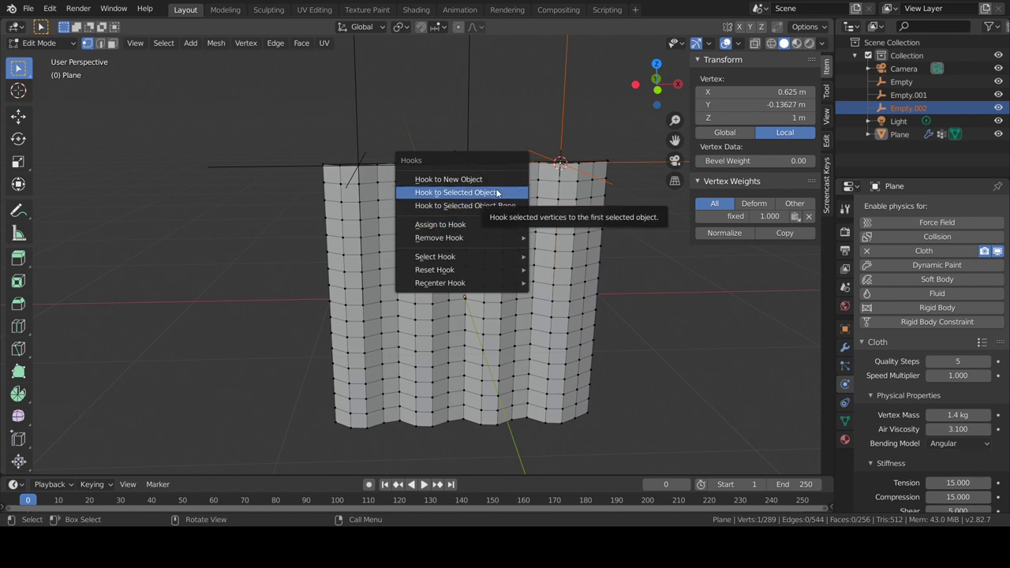
{"action": "left_click", "coordinate": [497, 193]}
{"action": "left_click", "coordinate": [908, 108]}
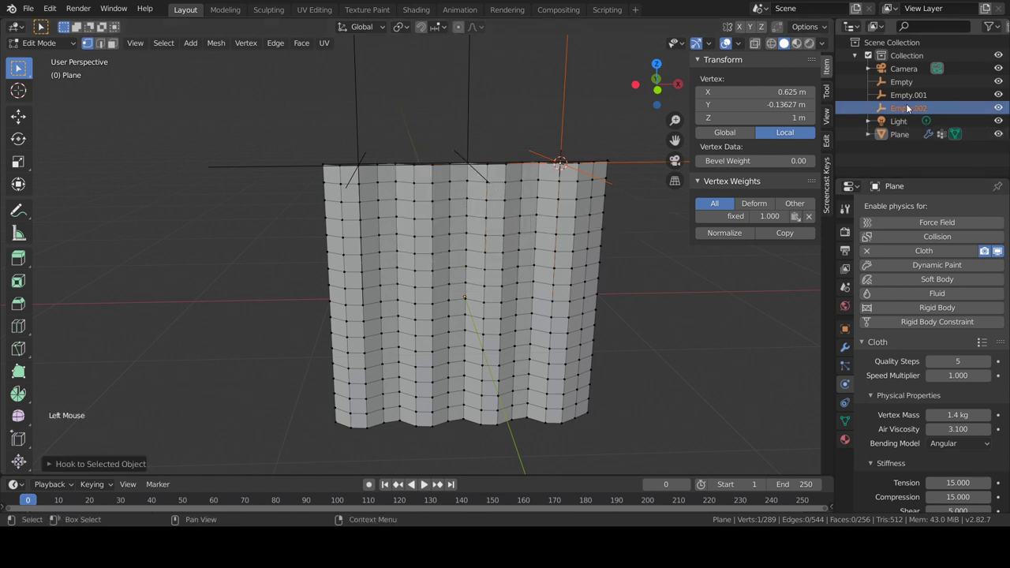
{"action": "key", "text": "Tab"}
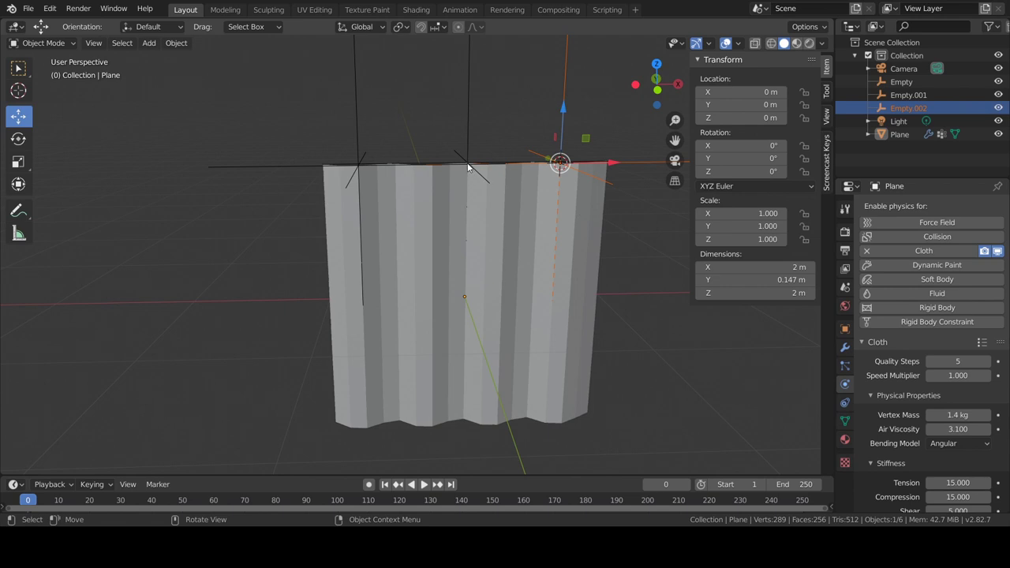
Step: Enlarge the timeline and briefly play the animation to test the hooks
{"action": "left_click", "coordinate": [906, 95]}
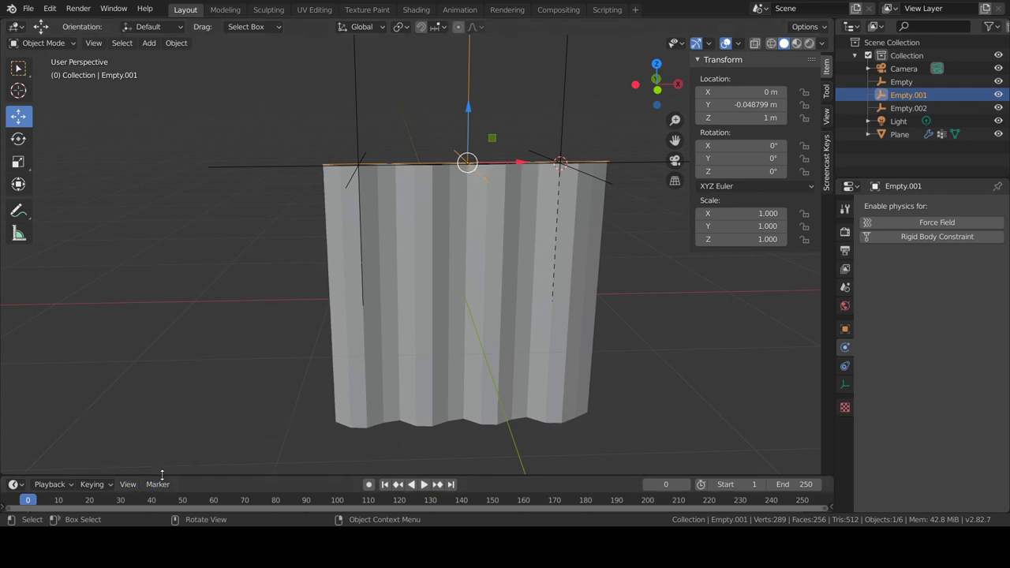
{"action": "left_click_drag", "start_coordinate": [161, 453], "coordinate": [158, 429]}
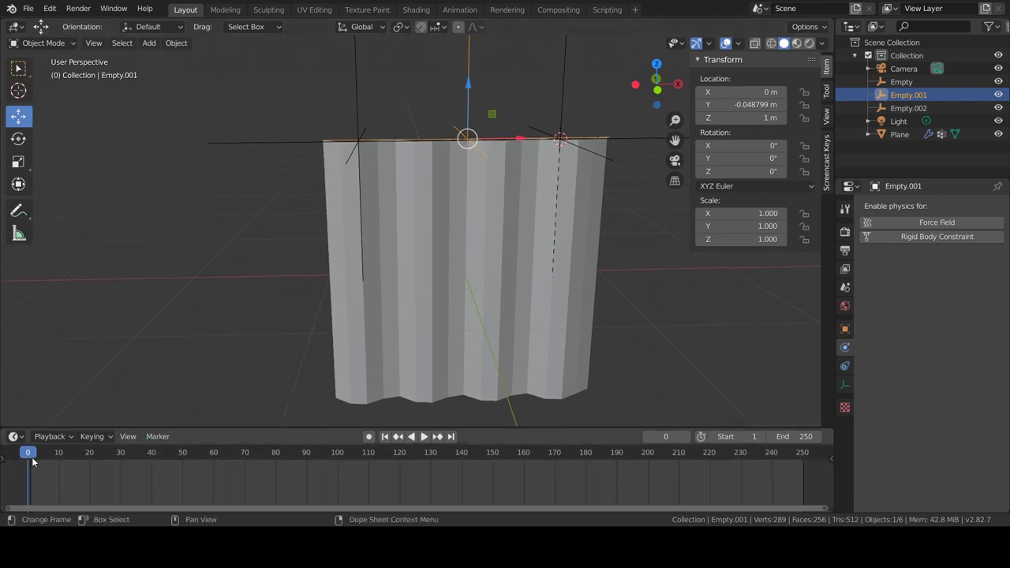
{"action": "left_click", "coordinate": [28, 457]}
{"action": "left_click", "coordinate": [425, 439]}
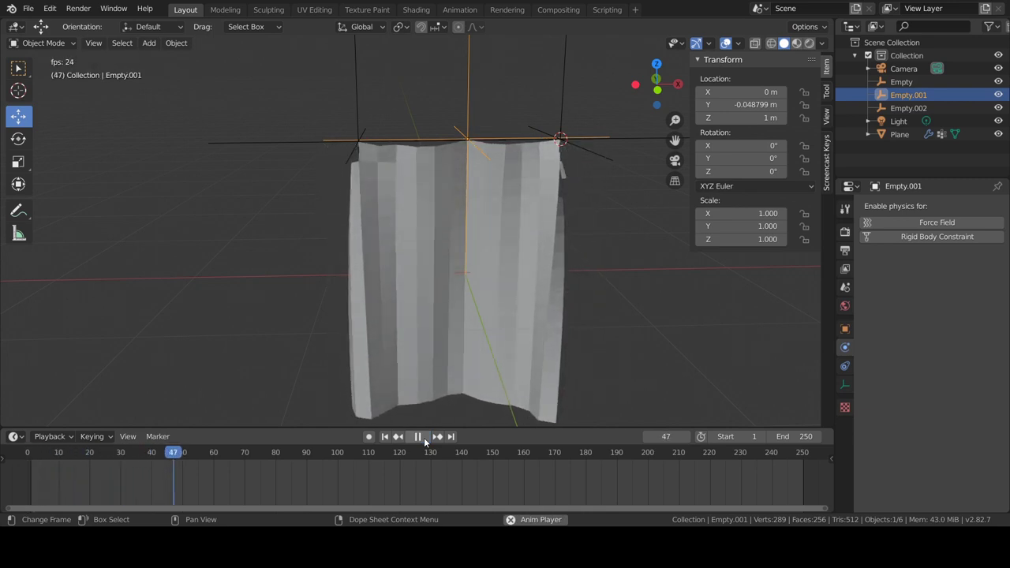
{"action": "left_click", "coordinate": [424, 437]}
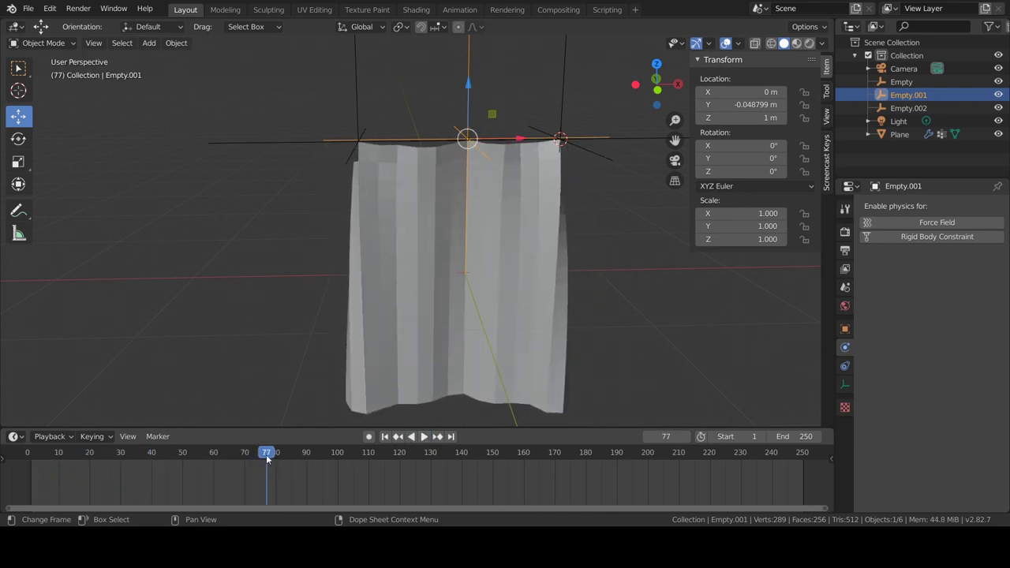
Step: Rewind to frame 0, replay the cloth simulation, and stop on frame 50
{"action": "left_click_drag", "start_coordinate": [266, 464], "coordinate": [22, 464]}
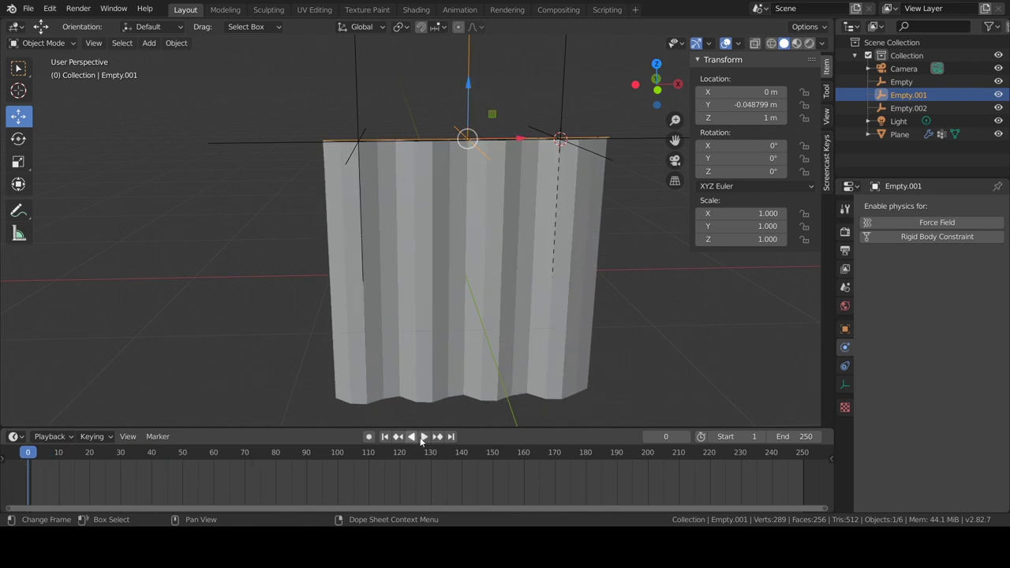
{"action": "left_click", "coordinate": [423, 437]}
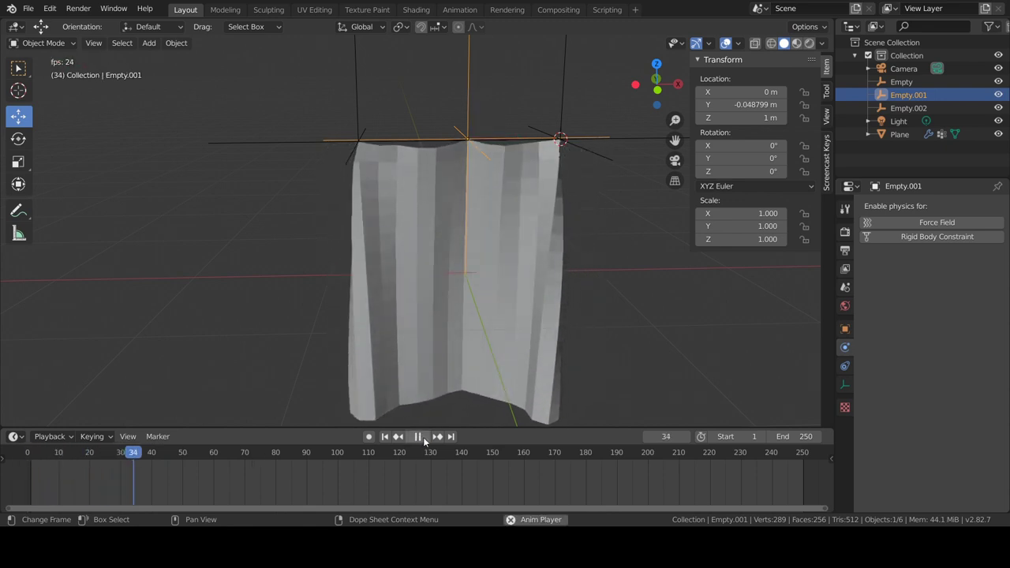
{"action": "left_click", "coordinate": [423, 437]}
{"action": "left_click", "coordinate": [180, 455]}
{"action": "left_click_drag", "start_coordinate": [180, 455], "coordinate": [183, 455]}
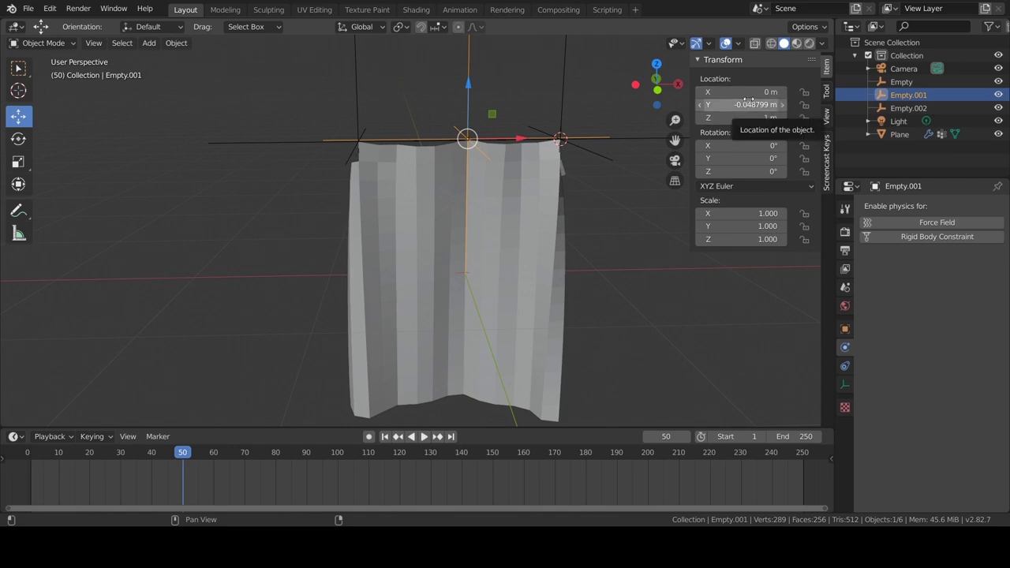
Step: Keyframe the locations of Empty.001 and Empty.002 at frame 50
{"action": "key", "text": "i"}
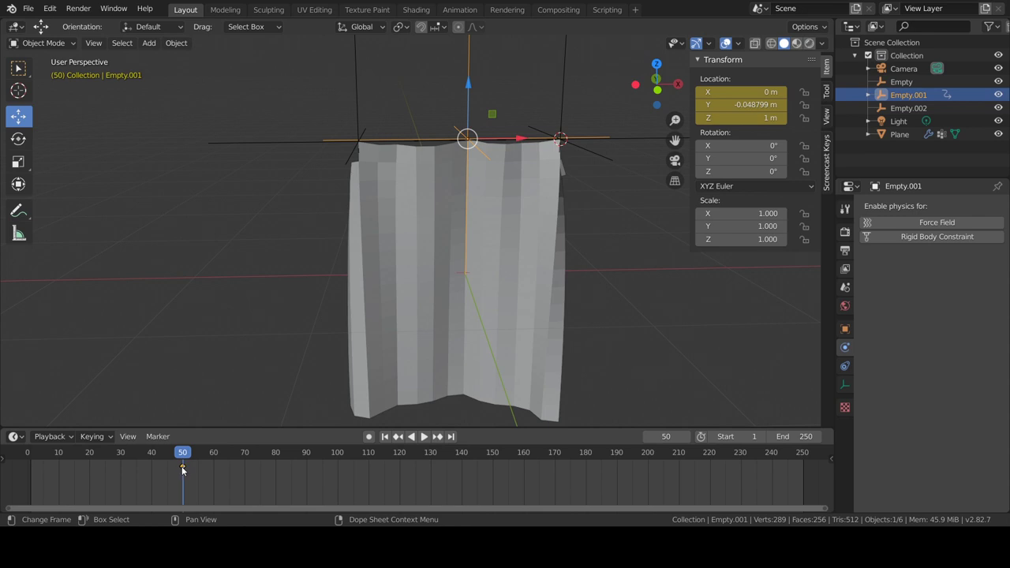
{"action": "left_click", "coordinate": [905, 110]}
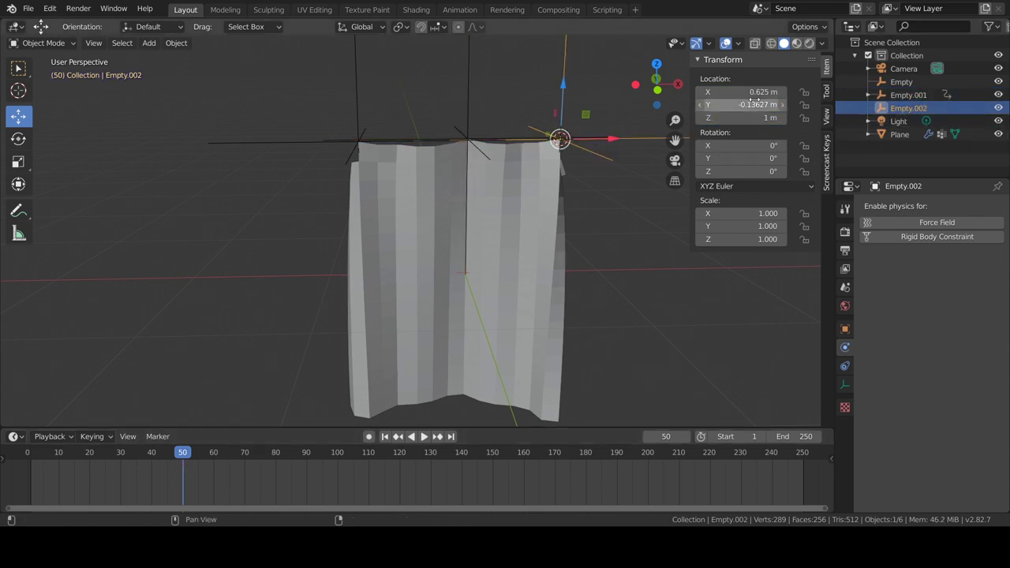
{"action": "key", "text": "i"}
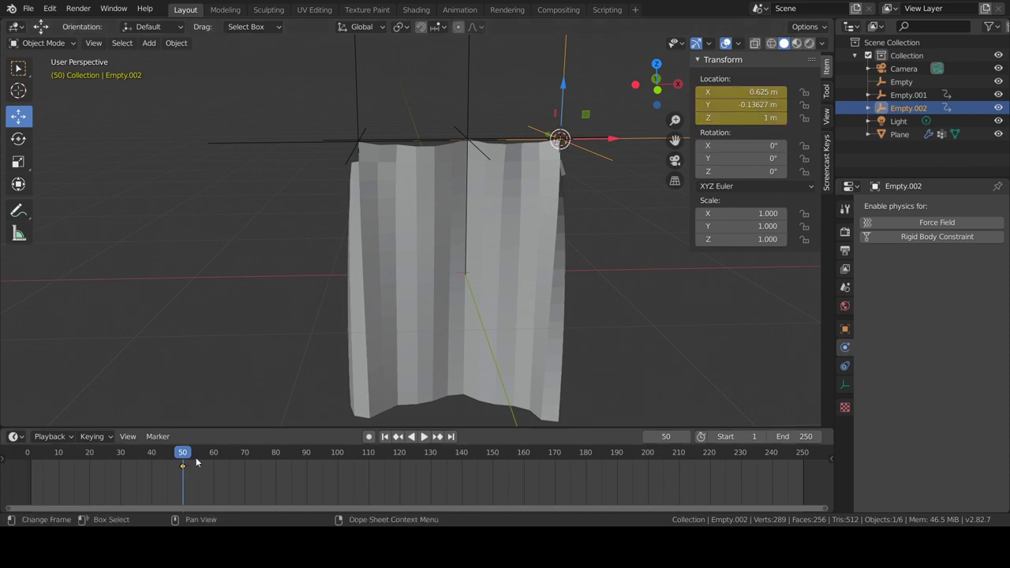
Step: At frame 100, slide both empties left along X, keyframe them, then rewind to frame 0
{"action": "key", "text": "space"}
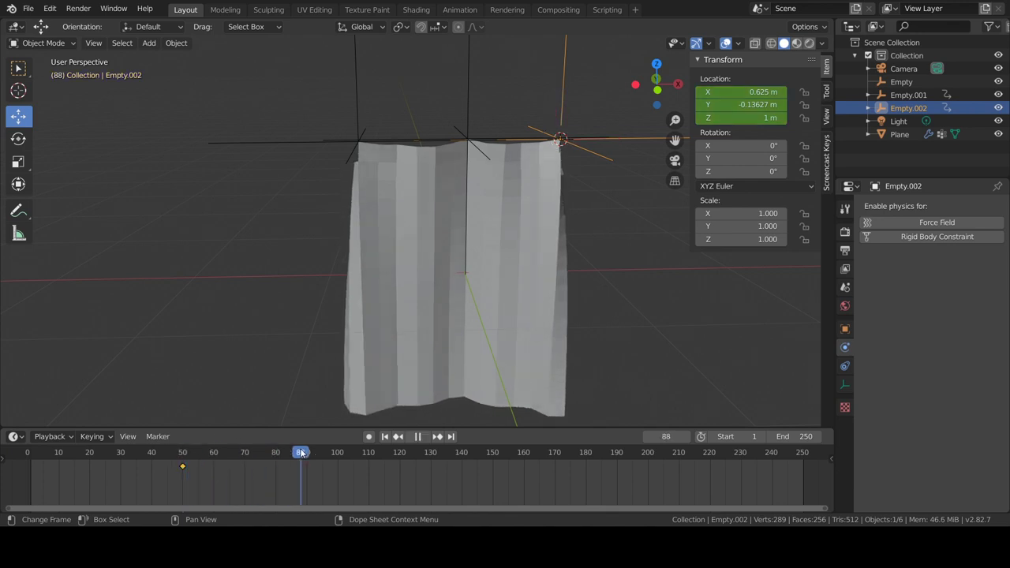
{"action": "key", "text": "space"}
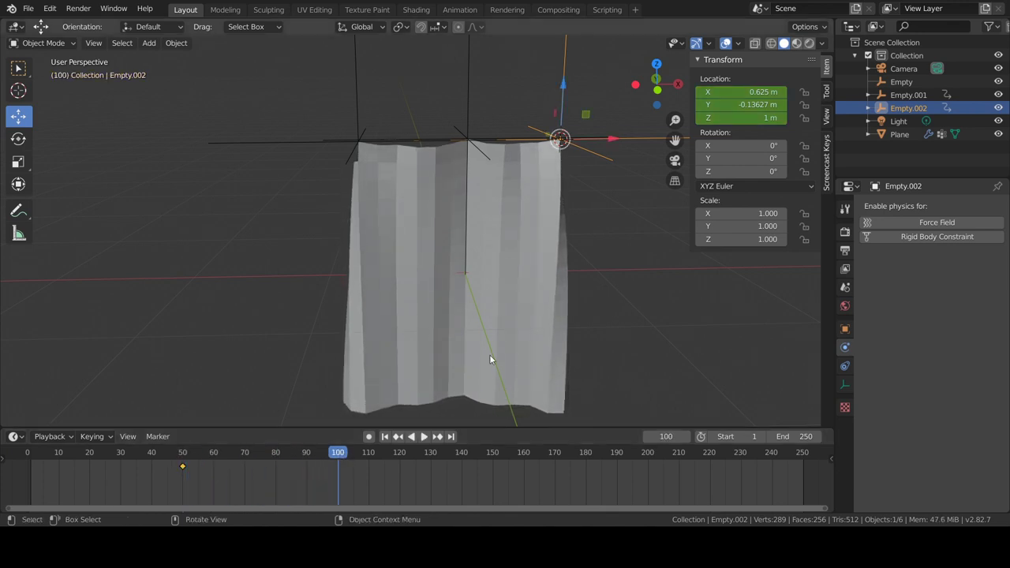
{"action": "left_click", "coordinate": [908, 95]}
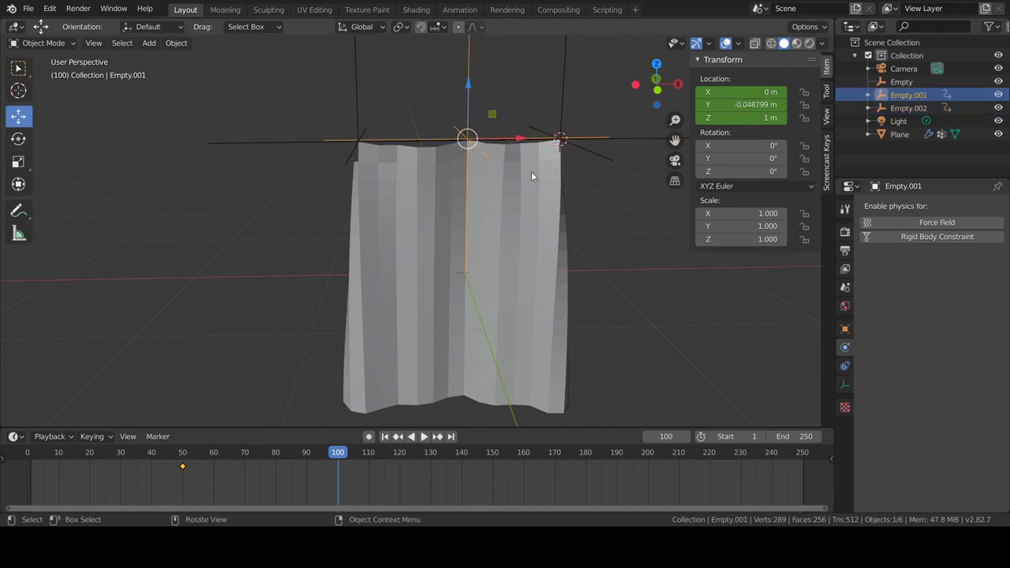
{"action": "left_click_drag", "start_coordinate": [519, 140], "coordinate": [456, 147]}
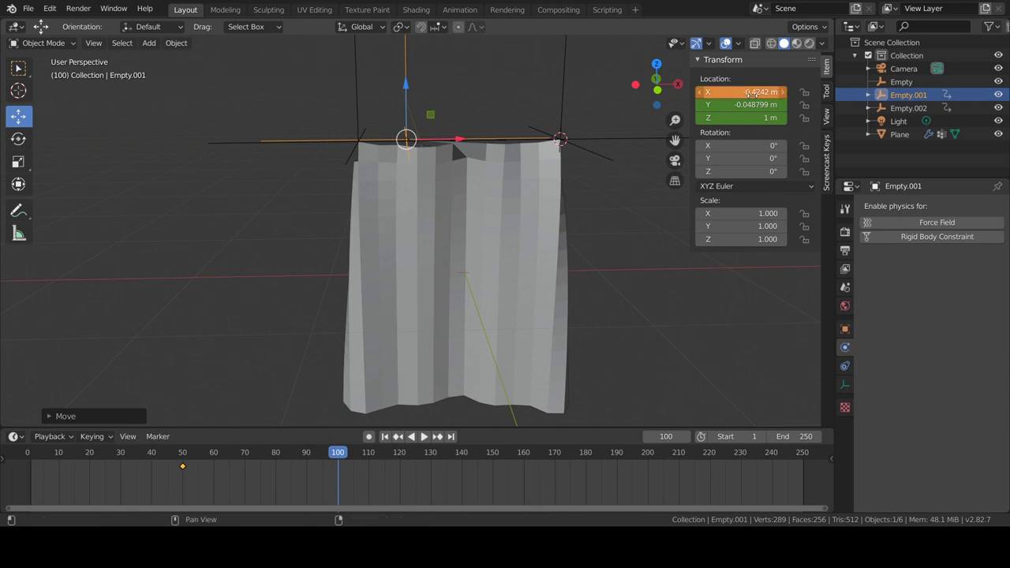
{"action": "key", "text": "i"}
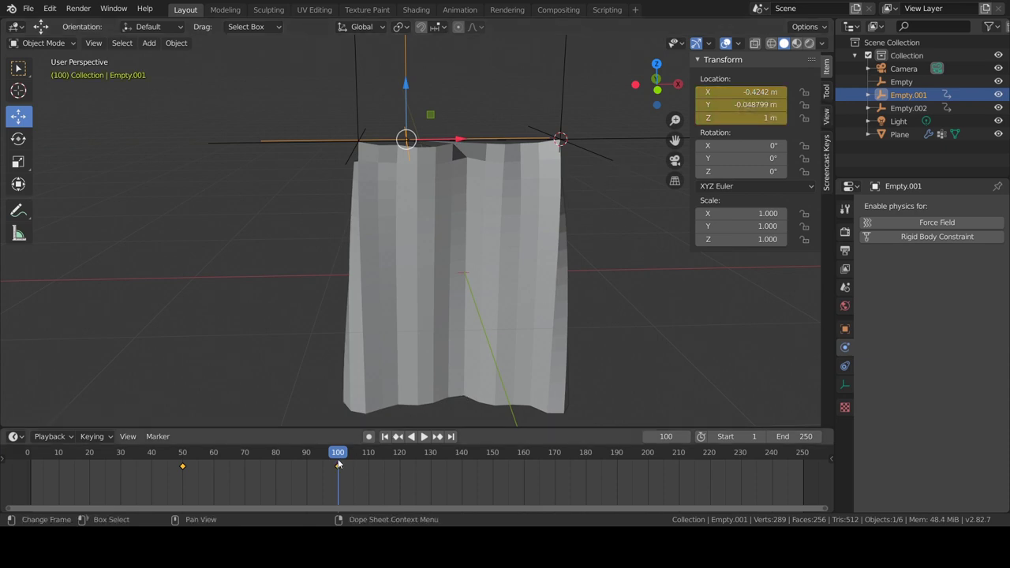
{"action": "left_click", "coordinate": [905, 110]}
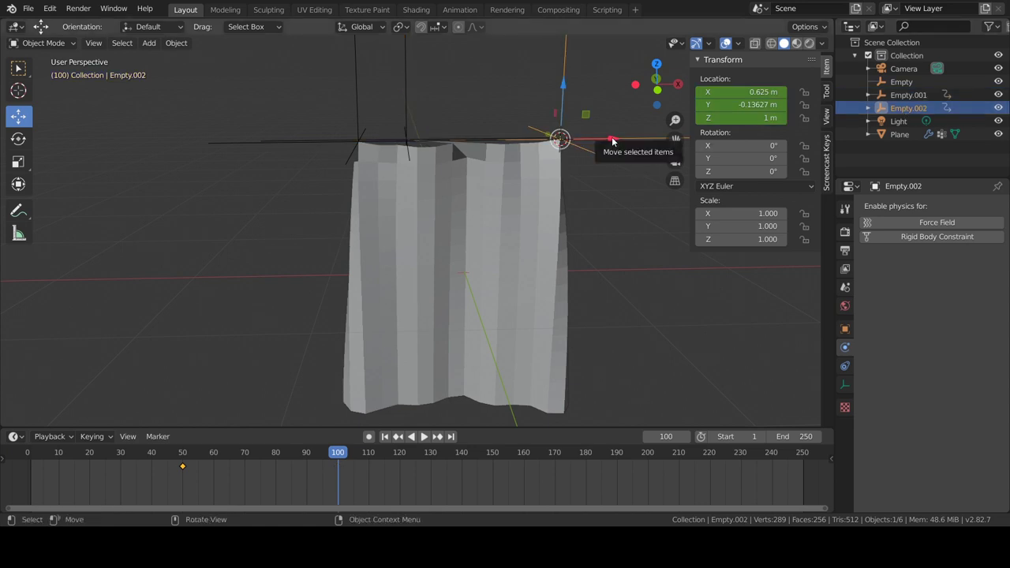
{"action": "left_click_drag", "start_coordinate": [614, 140], "coordinate": [497, 143]}
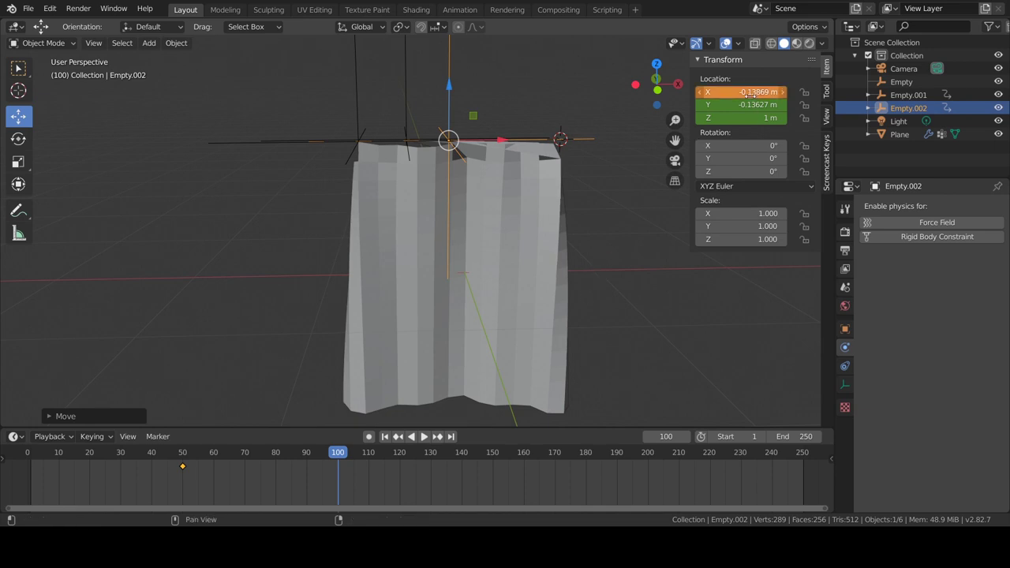
{"action": "key", "text": "i"}
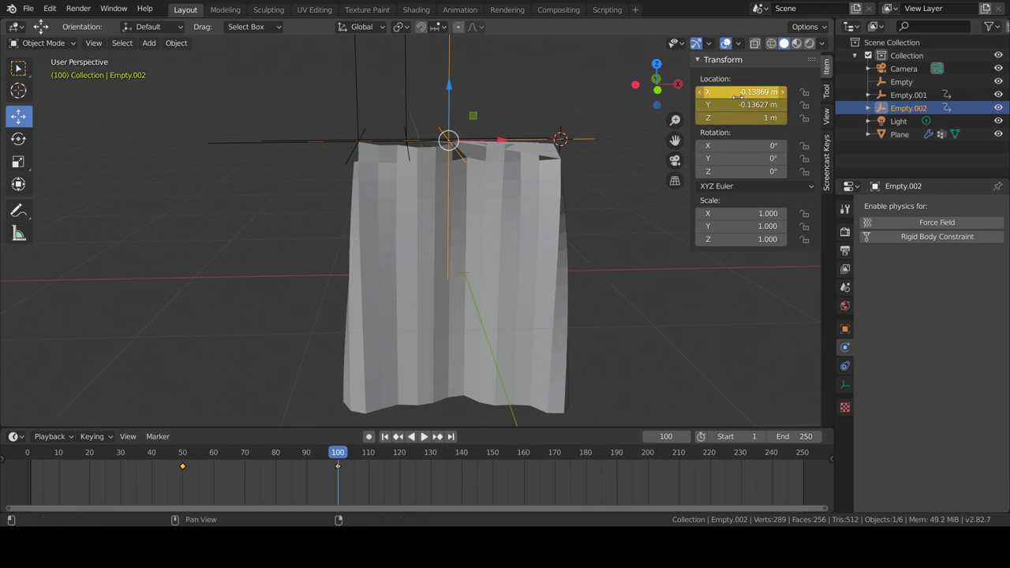
{"action": "left_click", "coordinate": [412, 437]}
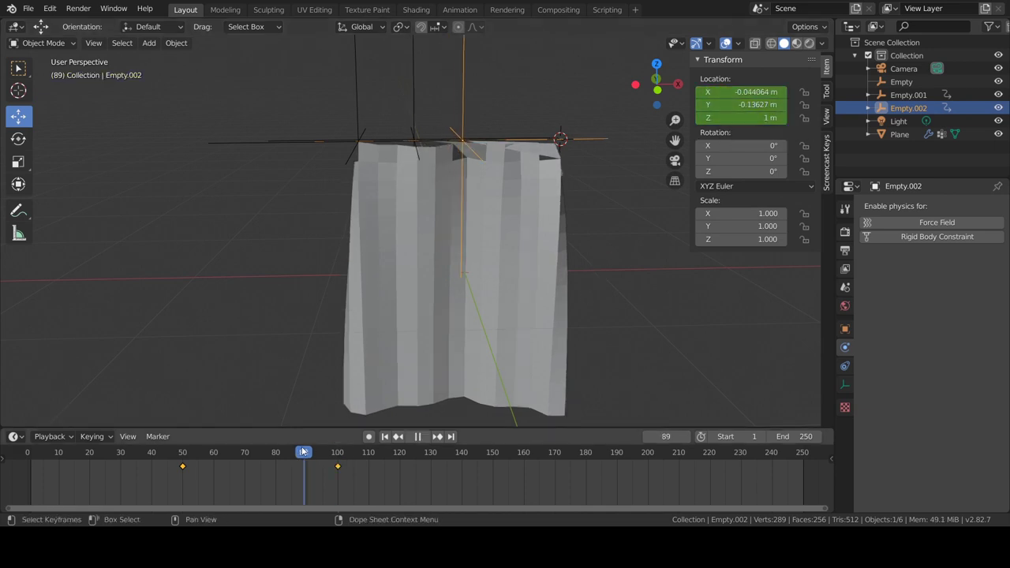
{"action": "left_click_drag", "start_coordinate": [198, 452], "coordinate": [338, 455]}
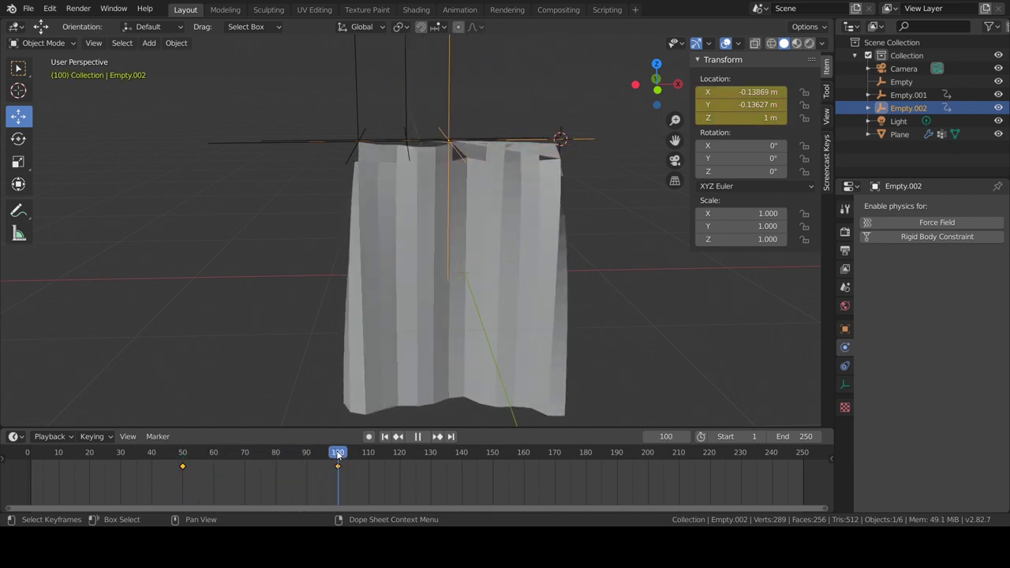
{"action": "left_click_drag", "start_coordinate": [338, 455], "coordinate": [28, 452]}
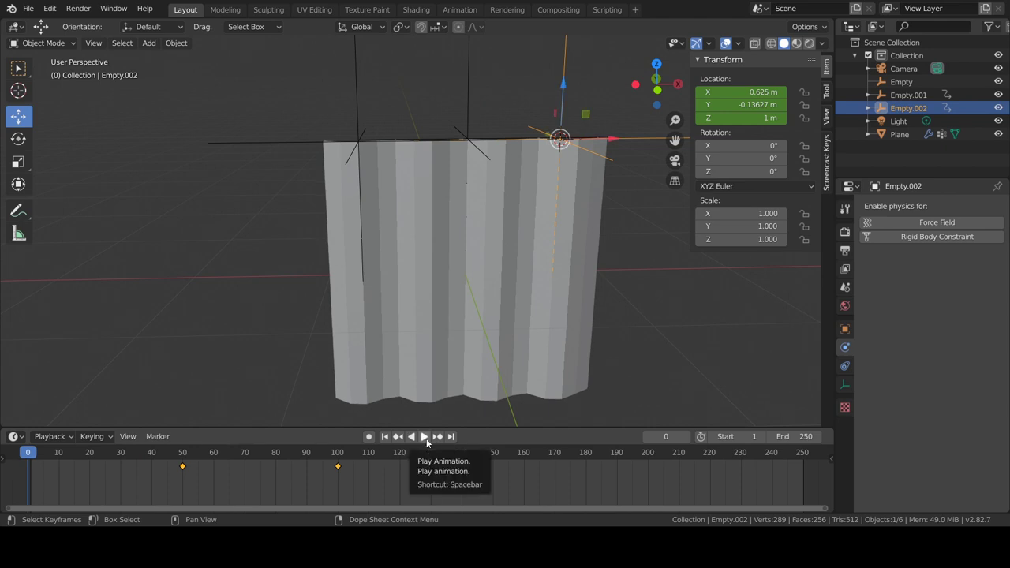
Step: Play and scrub the new hook animation, then show the Plane's Cloth and Hook modifier stack
{"action": "left_click", "coordinate": [425, 438]}
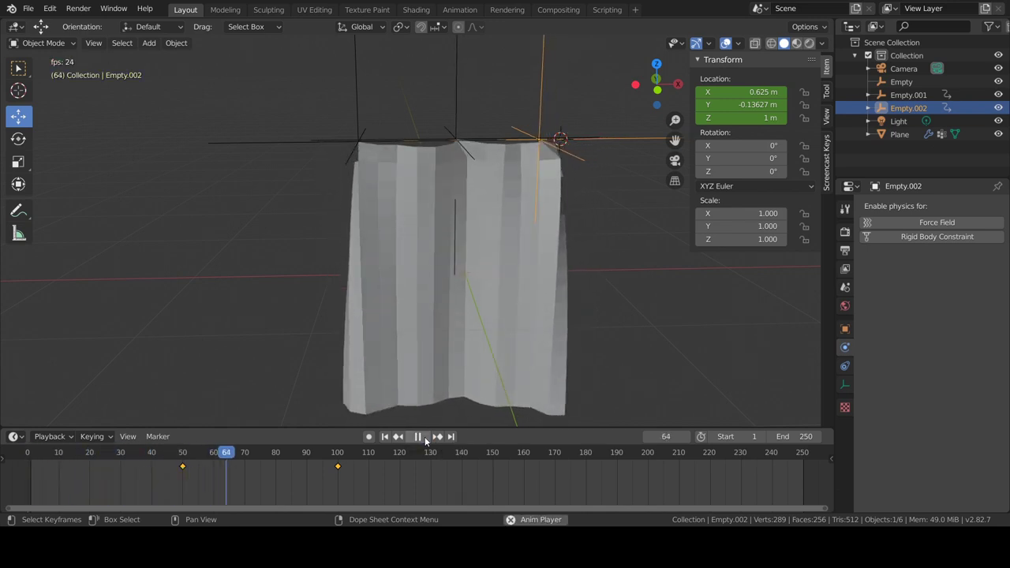
{"action": "left_click", "coordinate": [425, 439]}
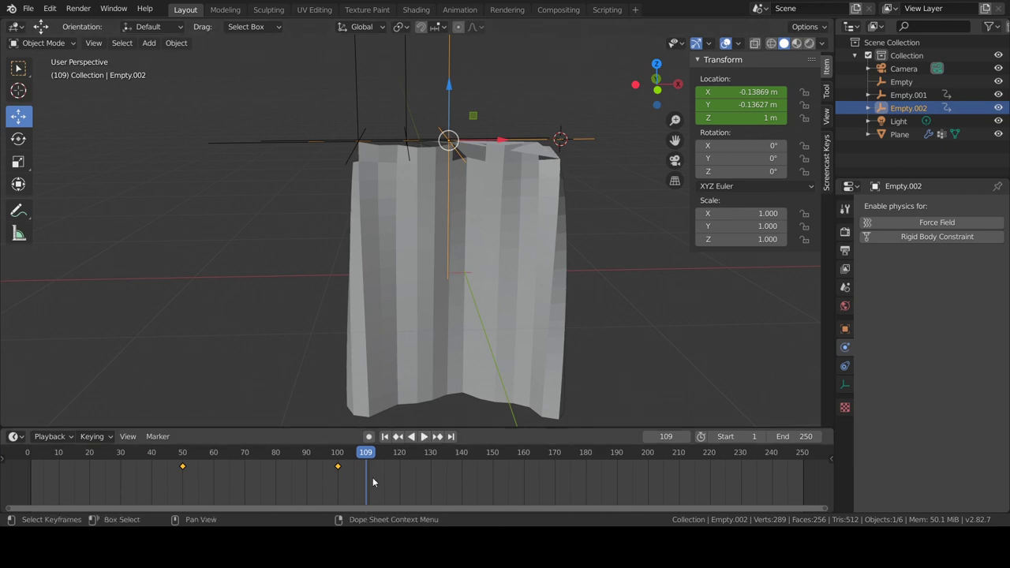
{"action": "left_click_drag", "start_coordinate": [371, 456], "coordinate": [28, 456]}
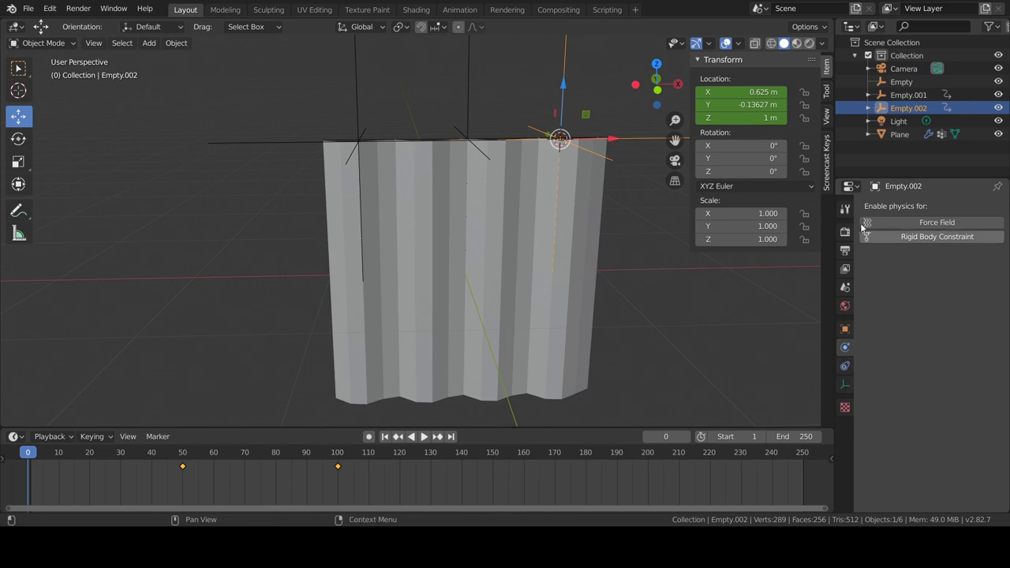
{"action": "left_click", "coordinate": [555, 236]}
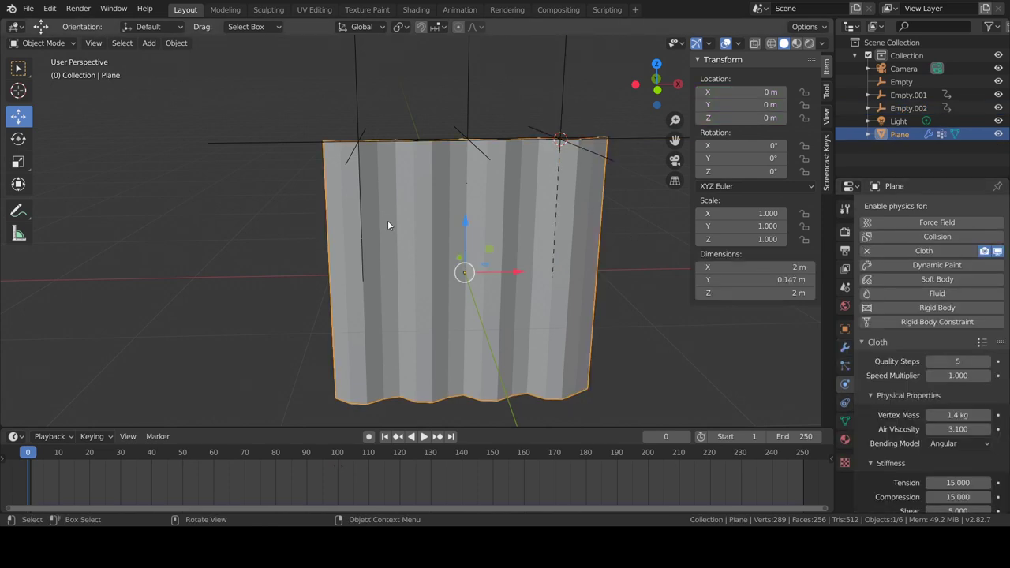
{"action": "left_click", "coordinate": [846, 347]}
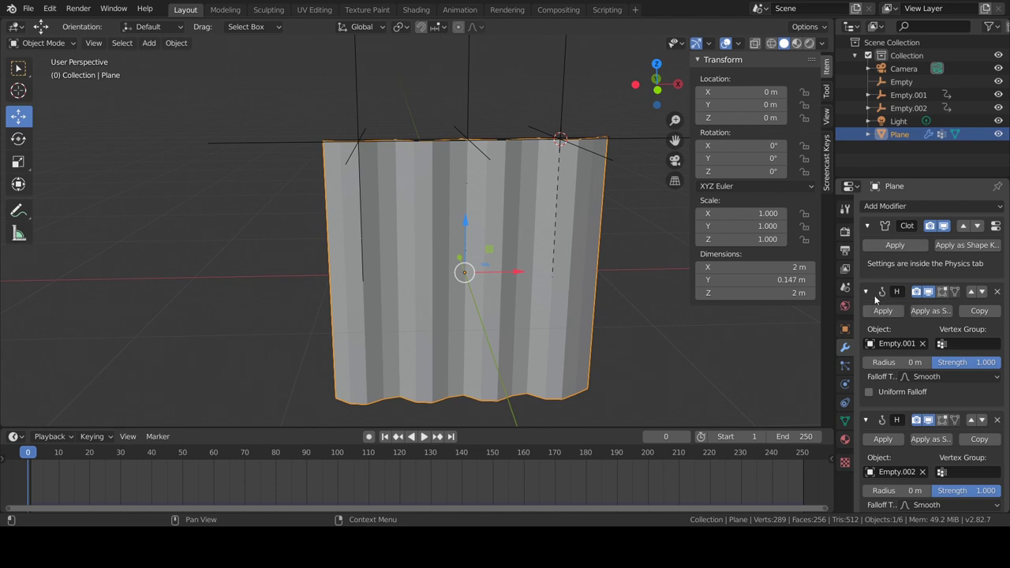
Step: Move the Cloth modifier below both Hook modifiers in the stack
{"action": "left_click", "coordinate": [978, 226]}
{"action": "left_click", "coordinate": [978, 355]}
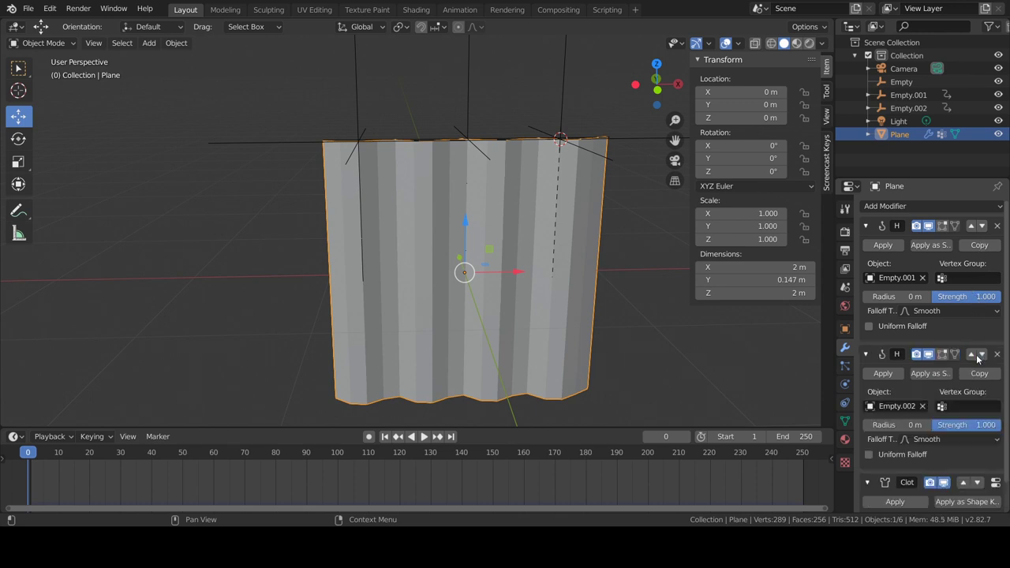
{"action": "scroll", "coordinate": [980, 379], "scroll_direction": "down", "scroll_amount": 2}
{"action": "left_click", "coordinate": [978, 454]}
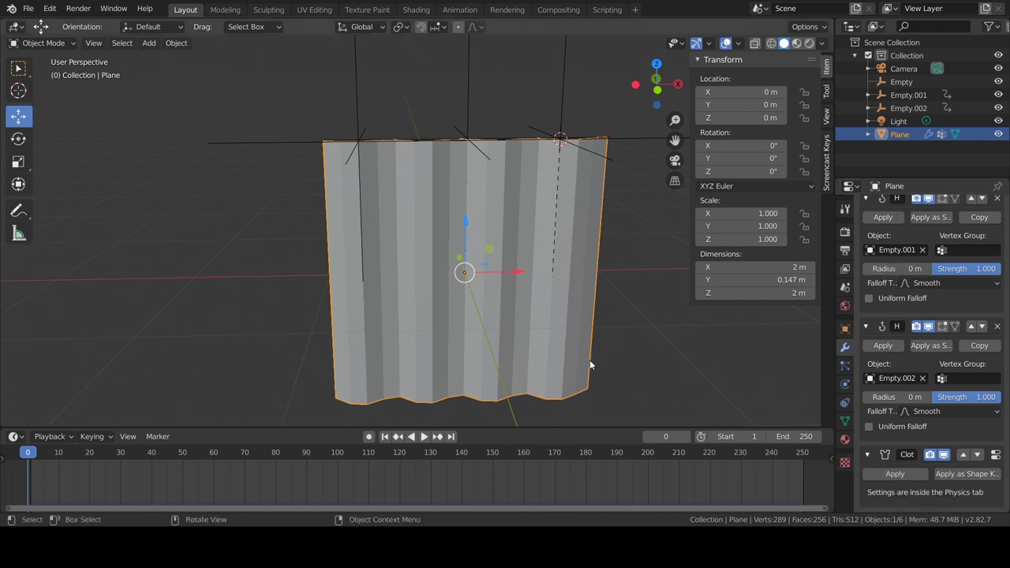
Step: In Physics properties, play the cloth simulation to verify the gathering, then rewind to frame 0
{"action": "left_click", "coordinate": [845, 384]}
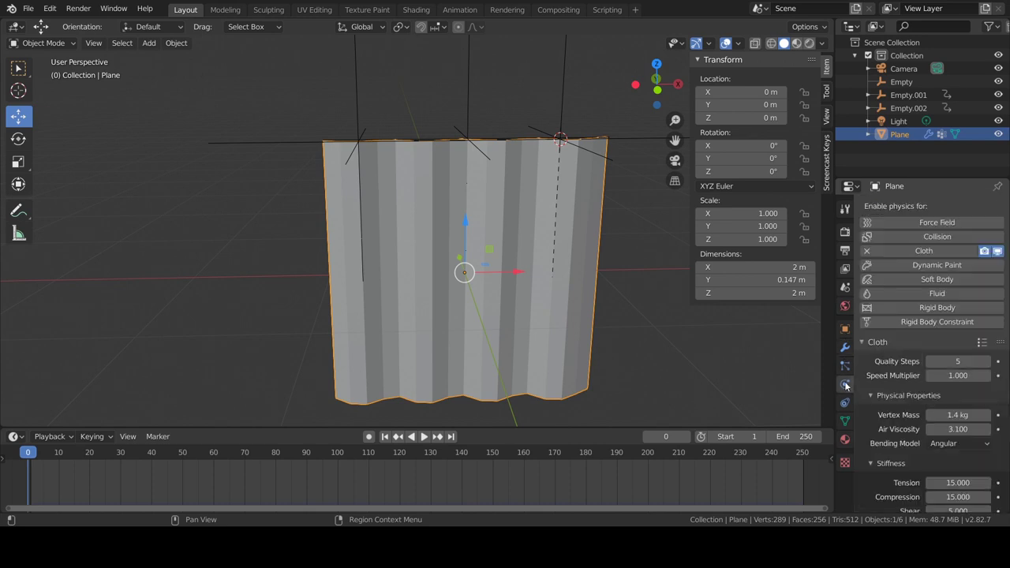
{"action": "left_click", "coordinate": [423, 438]}
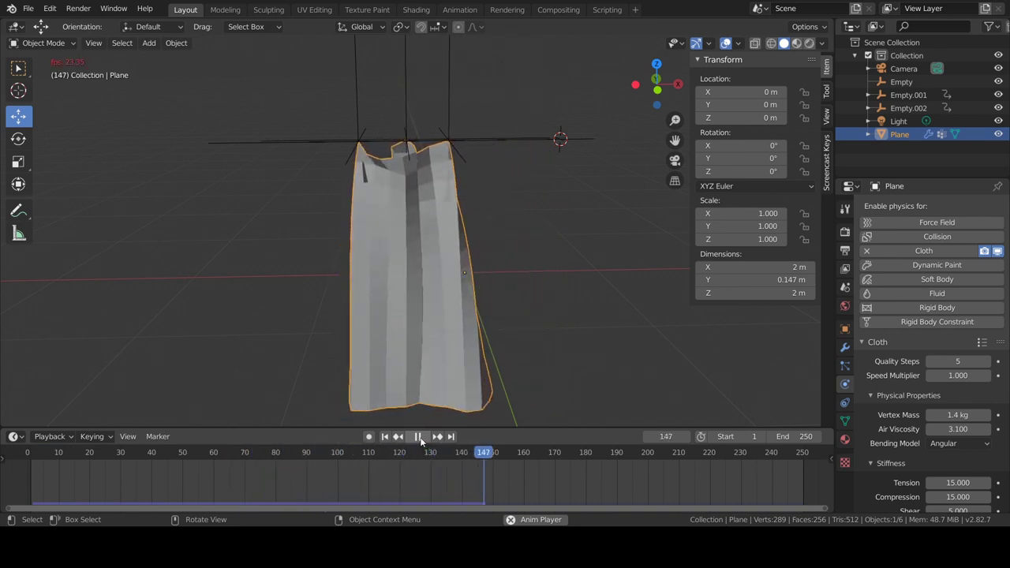
{"action": "left_click", "coordinate": [421, 442]}
{"action": "left_click_drag", "start_coordinate": [521, 466], "coordinate": [28, 465]}
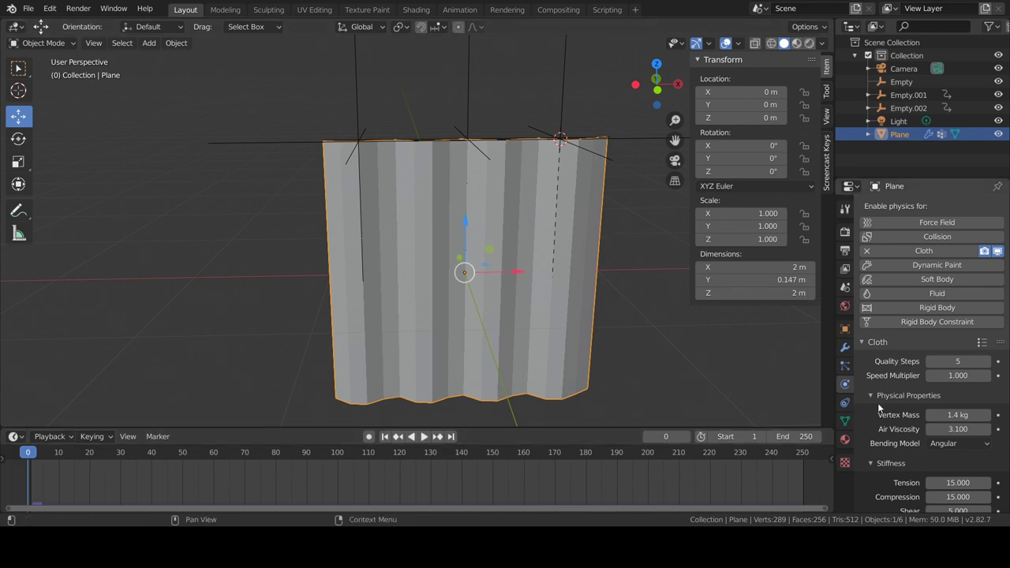
{"action": "scroll", "coordinate": [941, 383], "scroll_direction": "down", "scroll_amount": 1}
{"action": "scroll", "coordinate": [941, 384], "scroll_direction": "down", "scroll_amount": 2}
{"action": "left_click_drag", "start_coordinate": [1006, 311], "coordinate": [990, 509]}
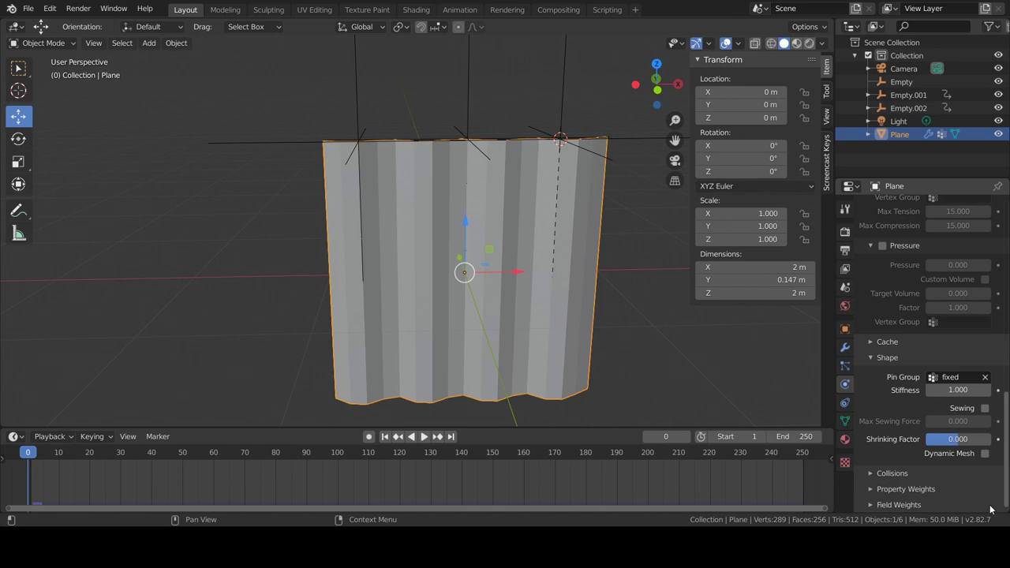
Step: Bake all 250 cloth frames from the Cache panel and scrub through the baked result to frame 0
{"action": "scroll", "coordinate": [900, 419], "scroll_direction": "up", "scroll_amount": 3}
{"action": "scroll", "coordinate": [900, 419], "scroll_direction": "up", "scroll_amount": 3}
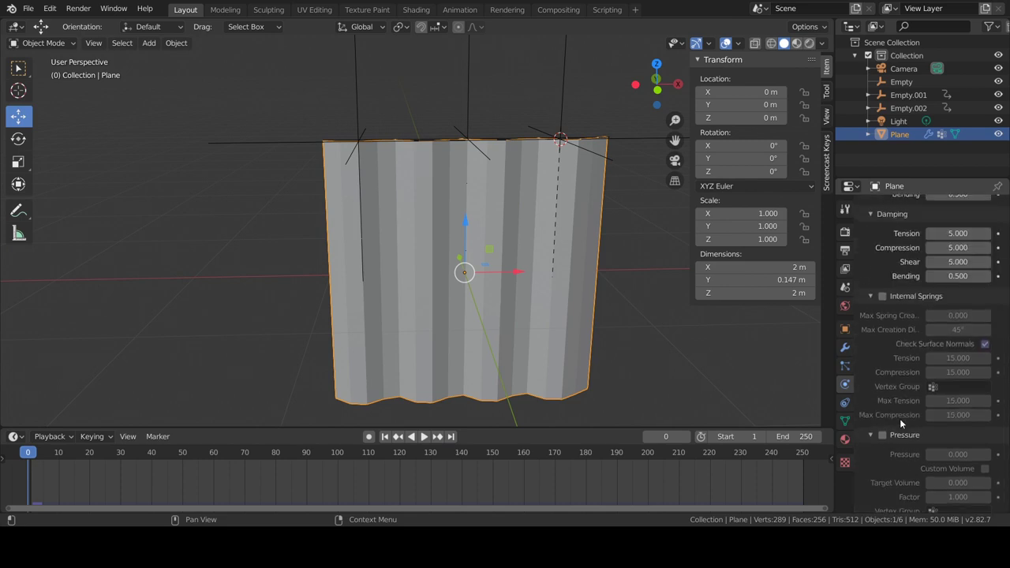
{"action": "scroll", "coordinate": [900, 418], "scroll_direction": "down", "scroll_amount": 12}
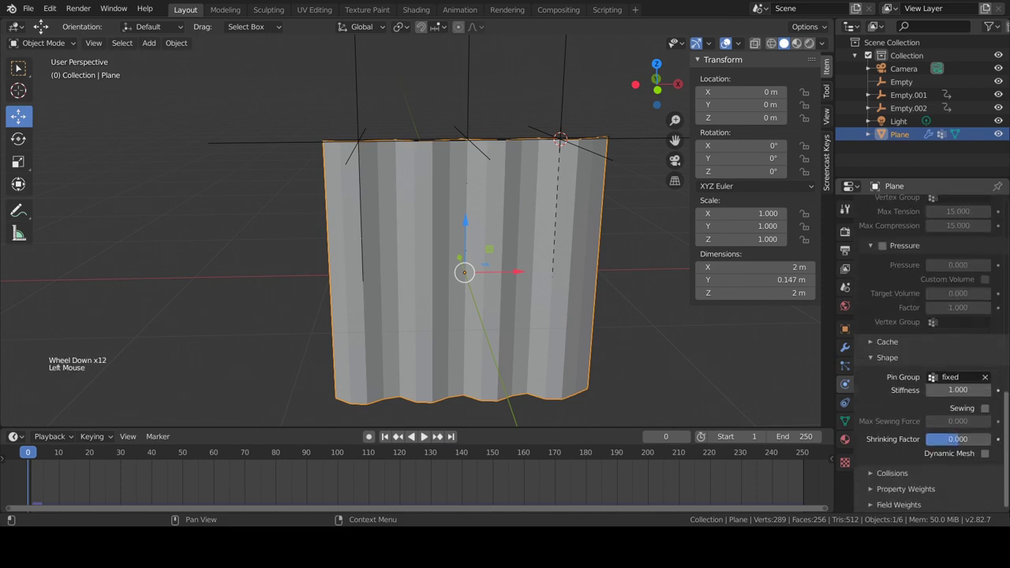
{"action": "left_click", "coordinate": [872, 341]}
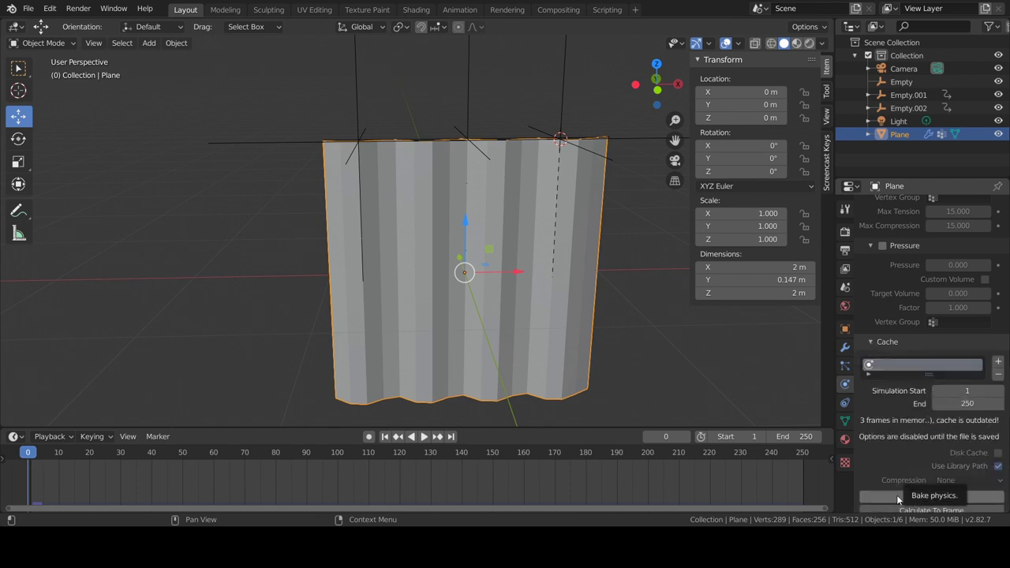
{"action": "left_click", "coordinate": [896, 495]}
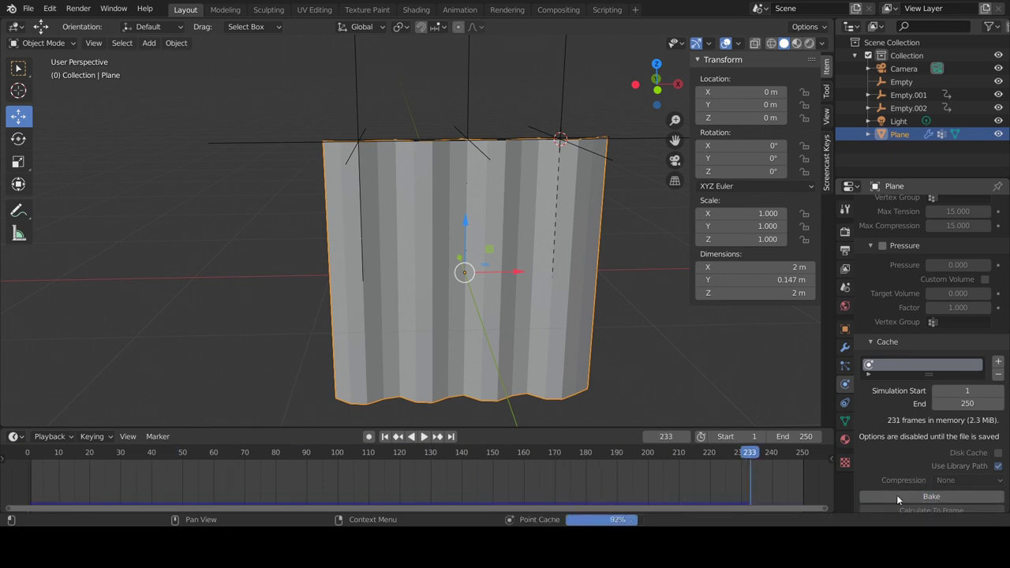
{"action": "mouse_move", "coordinate": [29, 455]}
{"action": "left_mouse_down"}
{"action": "mouse_move", "coordinate": [741, 454]}
{"action": "mouse_move", "coordinate": [24, 474]}
{"action": "left_mouse_up"}
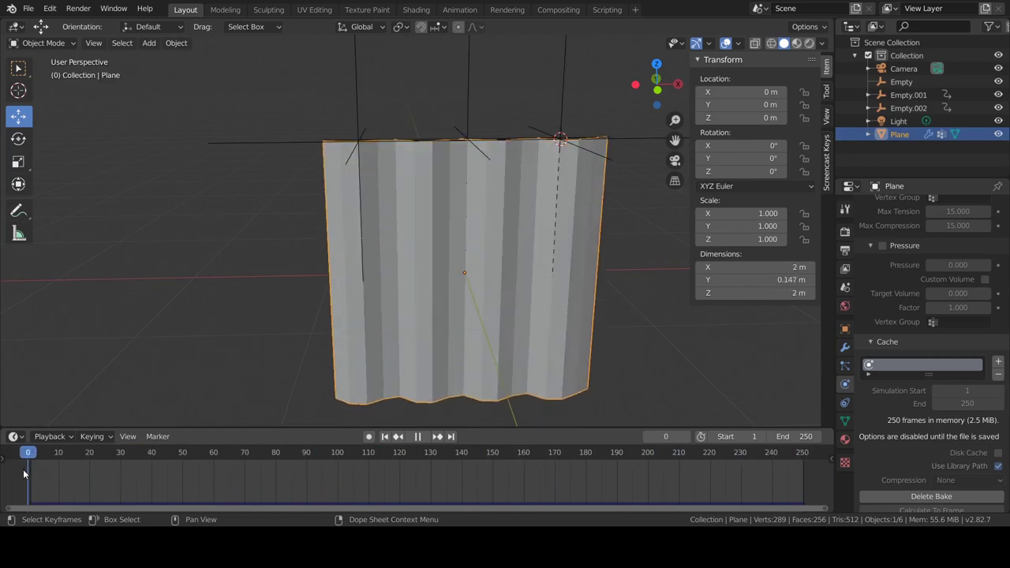
{"action": "mouse_move", "coordinate": [24, 474]}
{"action": "left_mouse_down"}
{"action": "mouse_move", "coordinate": [437, 461]}
{"action": "mouse_move", "coordinate": [11, 472]}
{"action": "left_mouse_up"}
Step: Apply Shade Smooth to the curtain Plane and replay the cloth simulation
{"action": "key", "text": "space"}
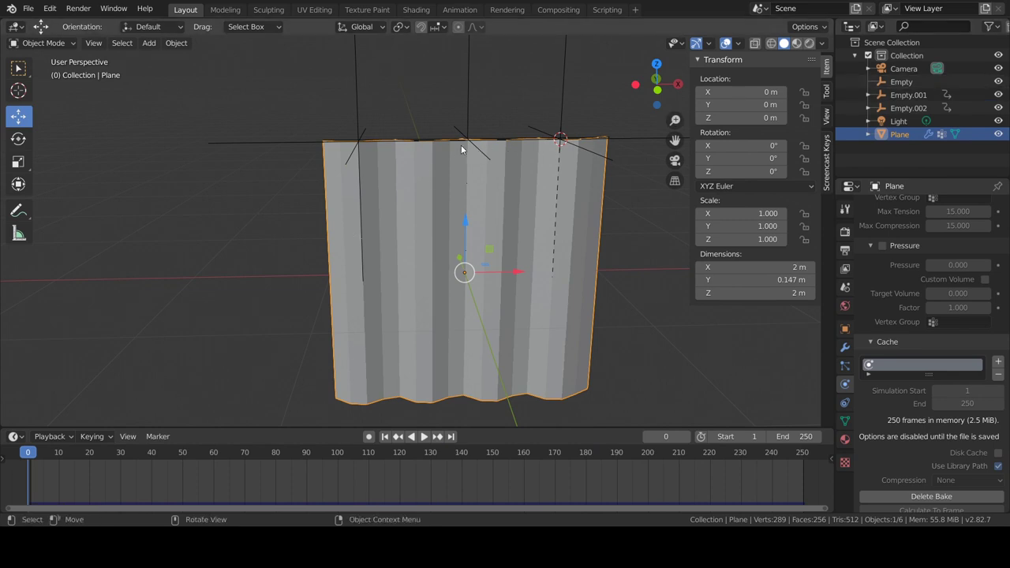
{"action": "left_click", "coordinate": [906, 96]}
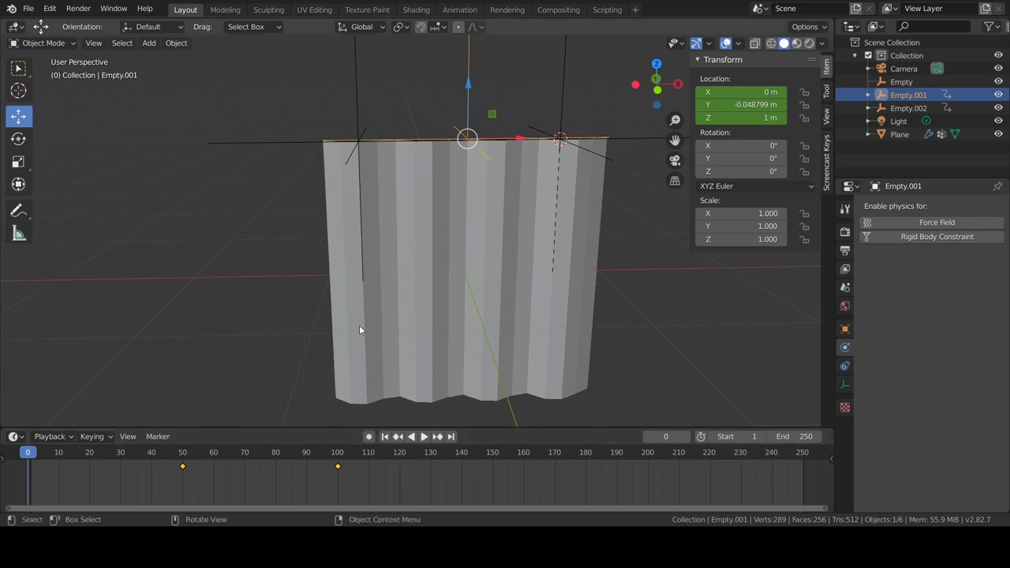
{"action": "right_click", "coordinate": [414, 243]}
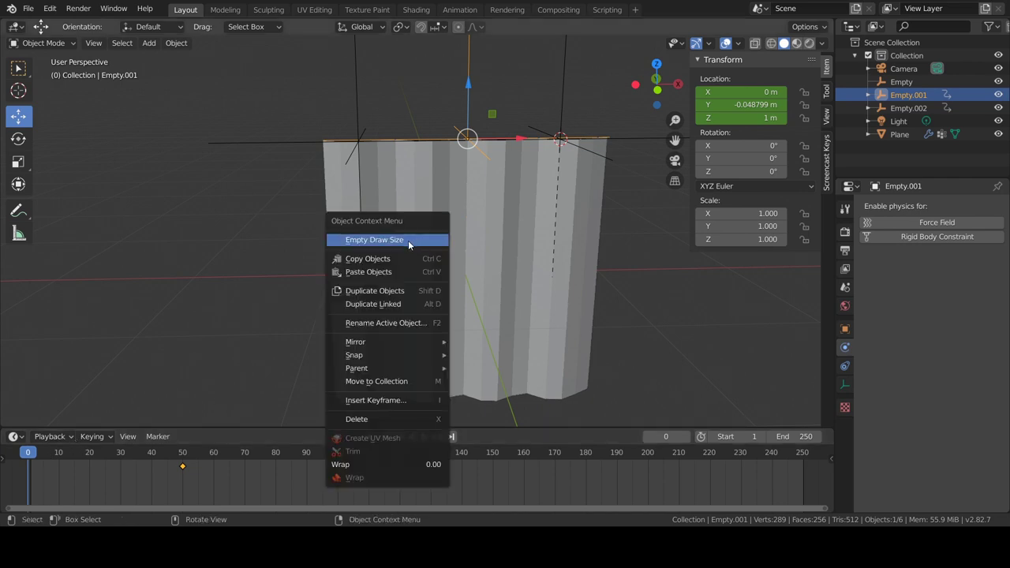
{"action": "left_click", "coordinate": [424, 178]}
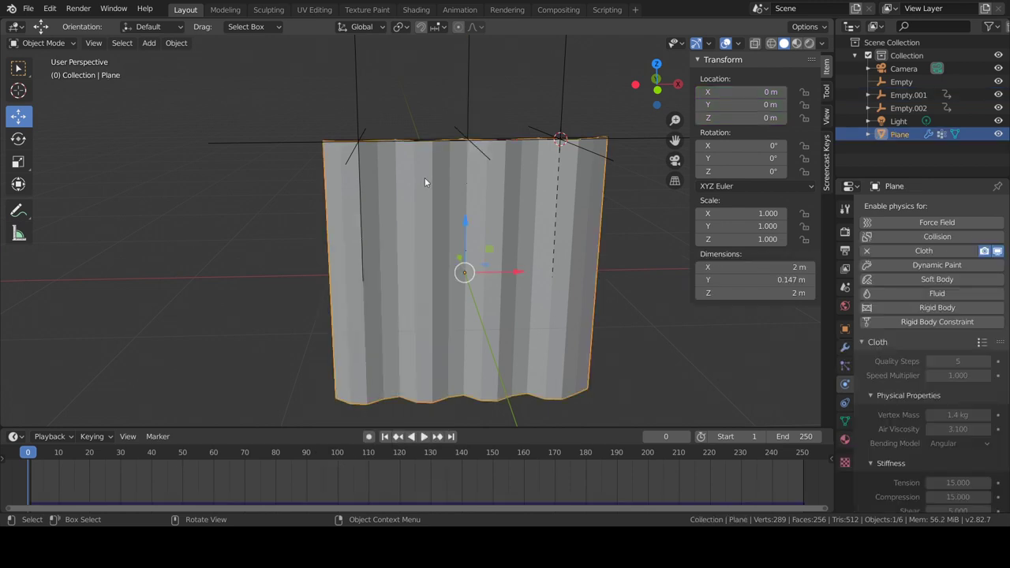
{"action": "right_click", "coordinate": [409, 232]}
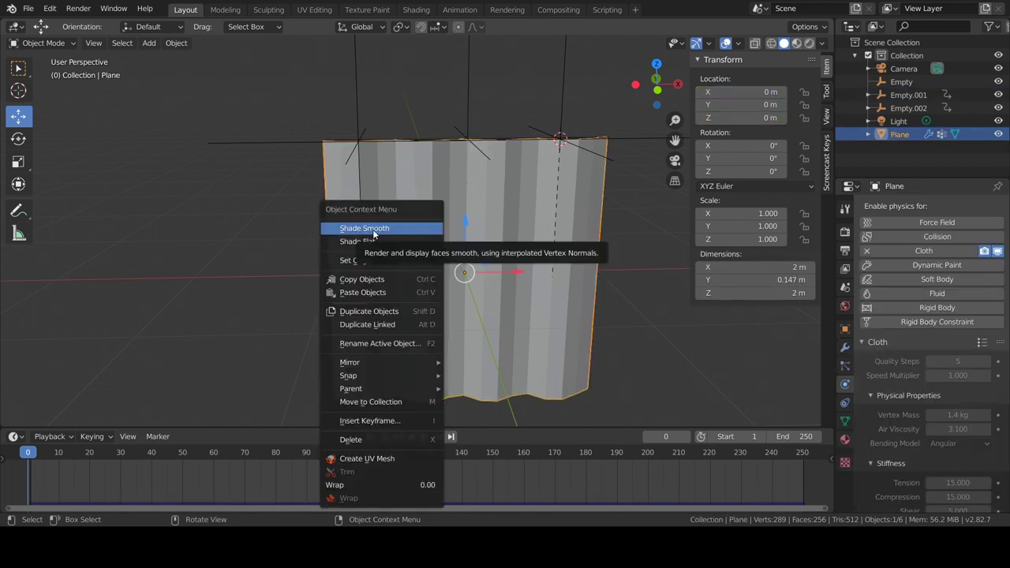
{"action": "left_click", "coordinate": [379, 231]}
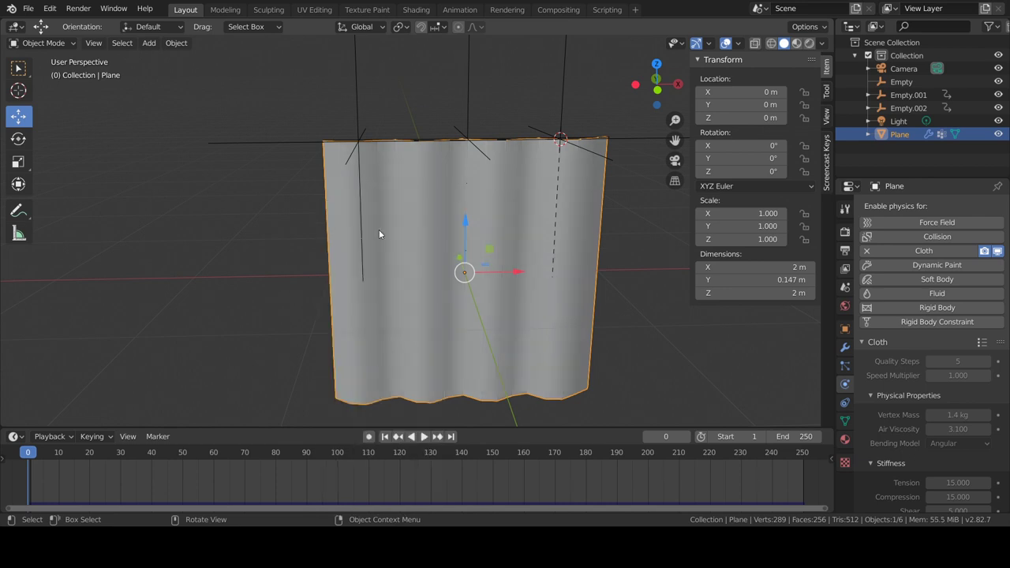
{"action": "left_click", "coordinate": [424, 437]}
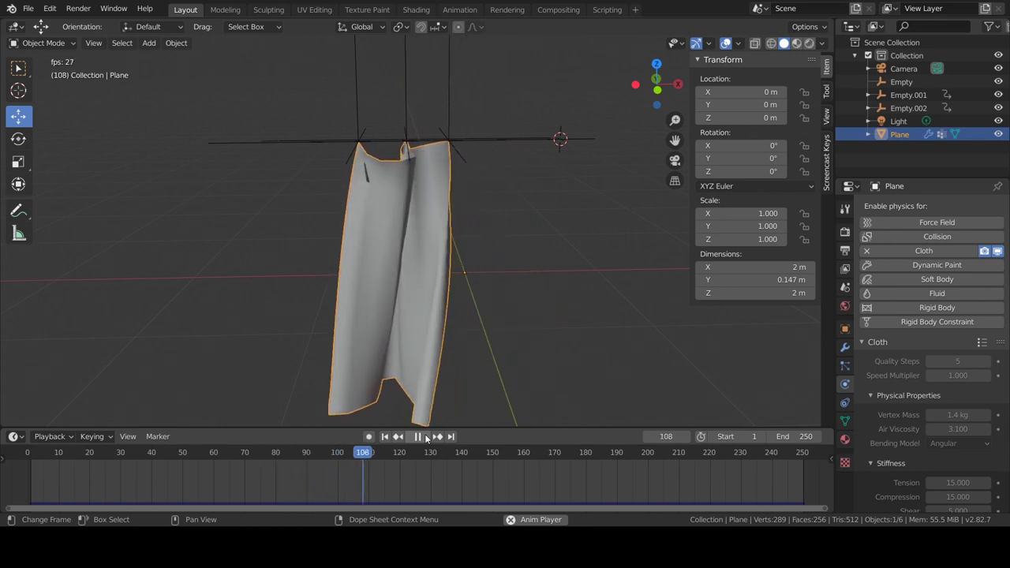
Step: Stop playback at frame 142 and enable Self Collisions in the cloth Collisions panel
{"action": "left_click", "coordinate": [425, 436]}
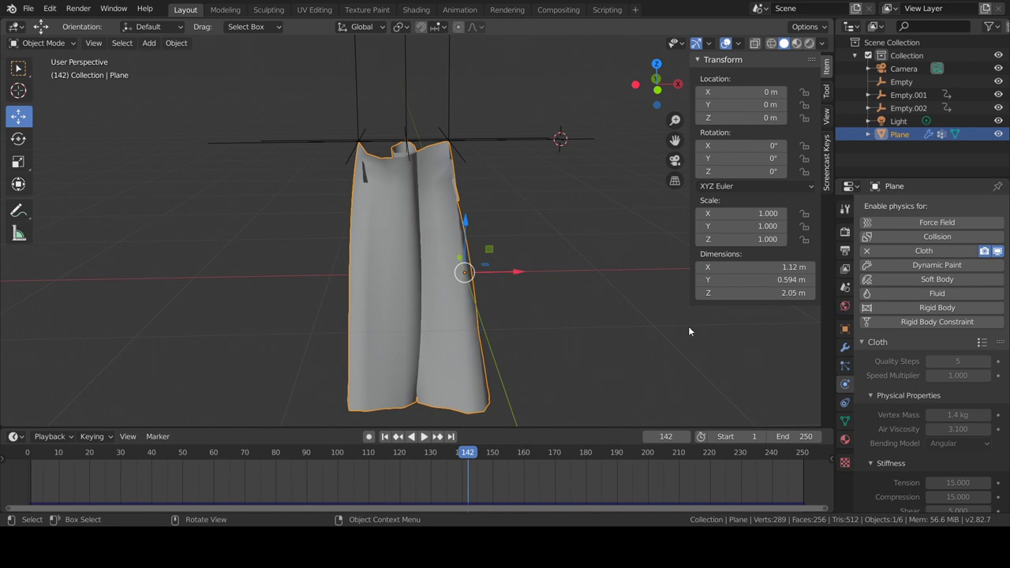
{"action": "scroll", "coordinate": [905, 387], "scroll_direction": "down", "scroll_amount": 2}
{"action": "scroll", "coordinate": [888, 382], "scroll_direction": "down", "scroll_amount": 1}
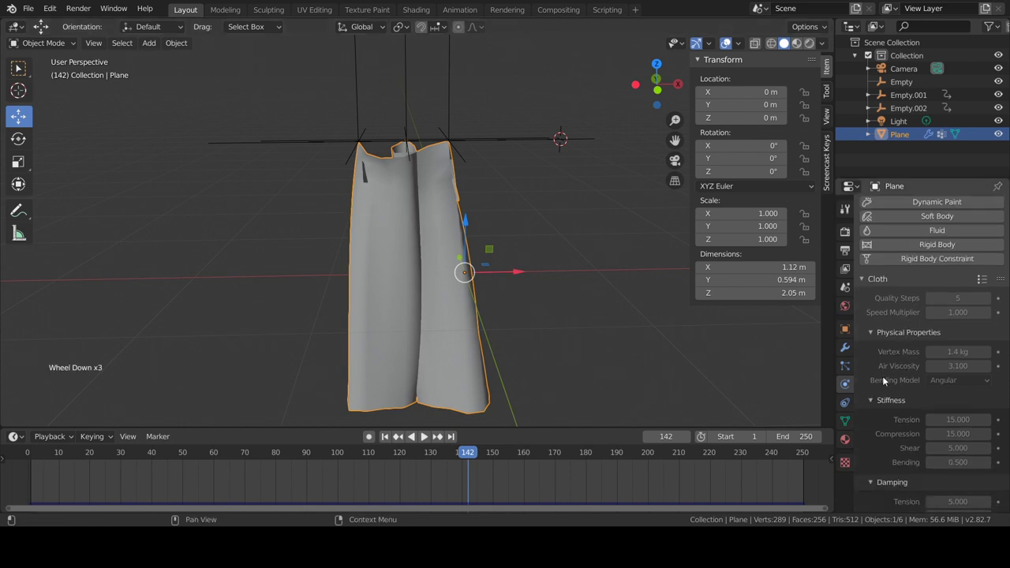
{"action": "left_click_drag", "start_coordinate": [1006, 300], "coordinate": [1004, 511]}
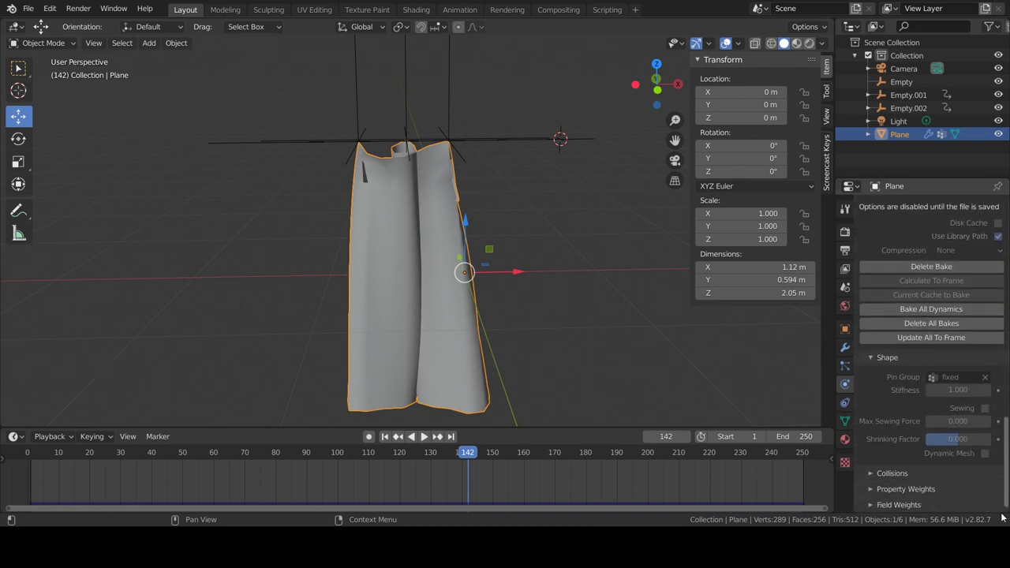
{"action": "left_click", "coordinate": [869, 474]}
{"action": "scroll", "coordinate": [865, 469], "scroll_direction": "down", "scroll_amount": 2}
{"action": "scroll", "coordinate": [866, 469], "scroll_direction": "down", "scroll_amount": 2}
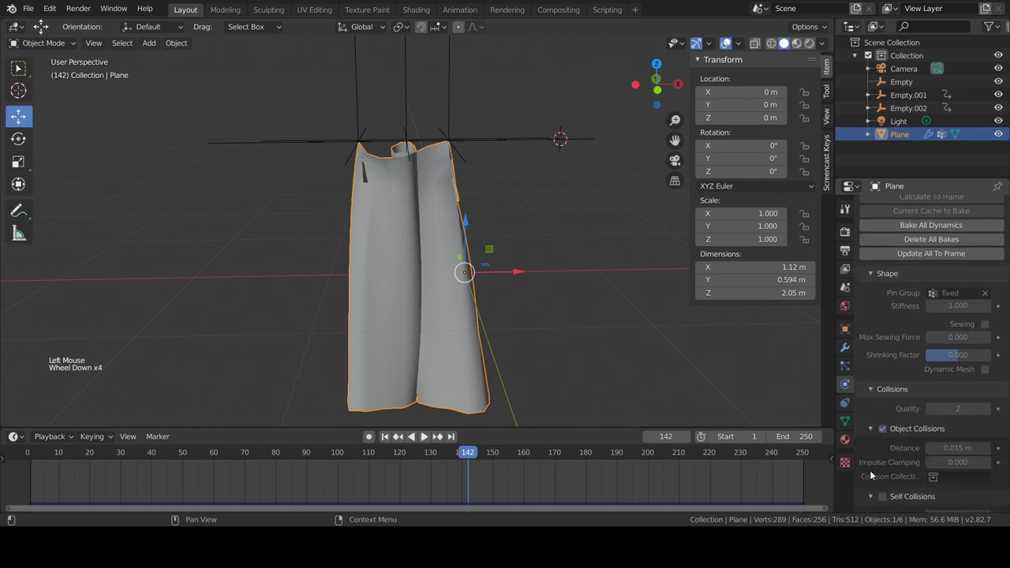
{"action": "scroll", "coordinate": [877, 458], "scroll_direction": "down", "scroll_amount": 1}
{"action": "left_click", "coordinate": [883, 476]}
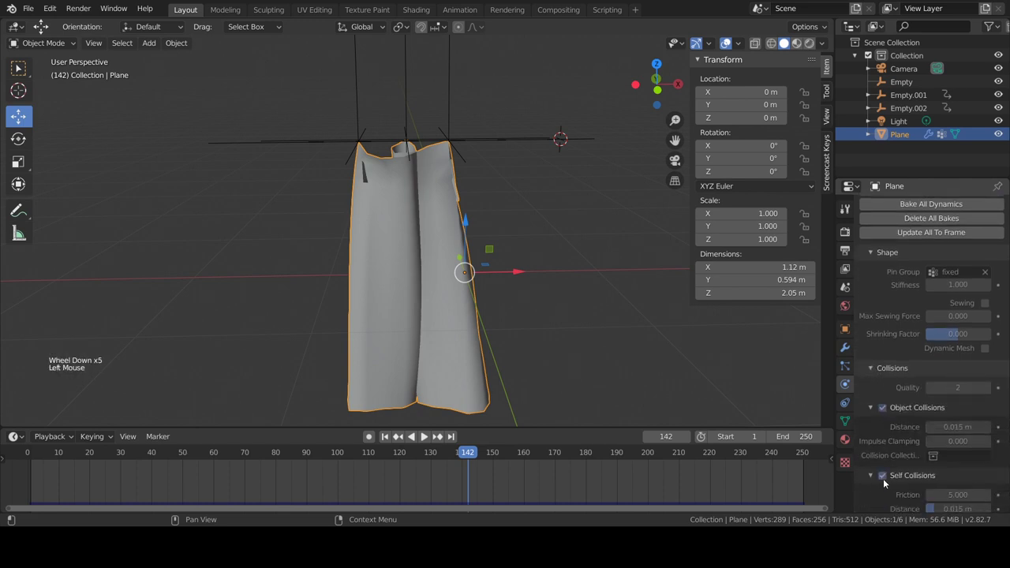
Step: Inspect the cloth, delete the existing bake, and rewind the curtain to frame 0
{"action": "scroll", "coordinate": [883, 479], "scroll_direction": "down", "scroll_amount": 1}
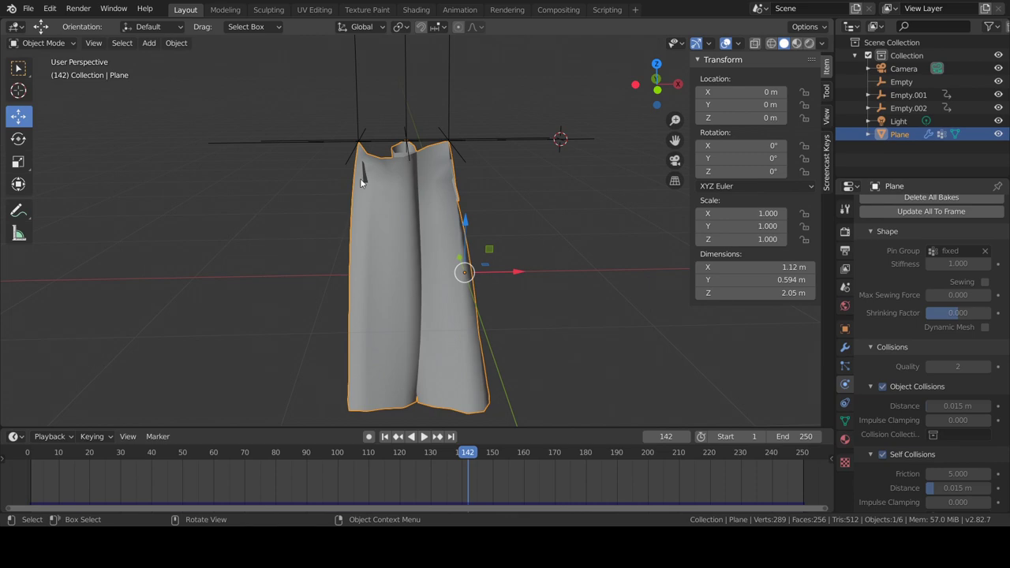
{"action": "scroll", "coordinate": [361, 170], "scroll_direction": "up", "scroll_amount": 3}
{"action": "scroll", "coordinate": [369, 169], "scroll_direction": "up", "scroll_amount": 2}
{"action": "scroll", "coordinate": [373, 172], "scroll_direction": "down", "scroll_amount": 2}
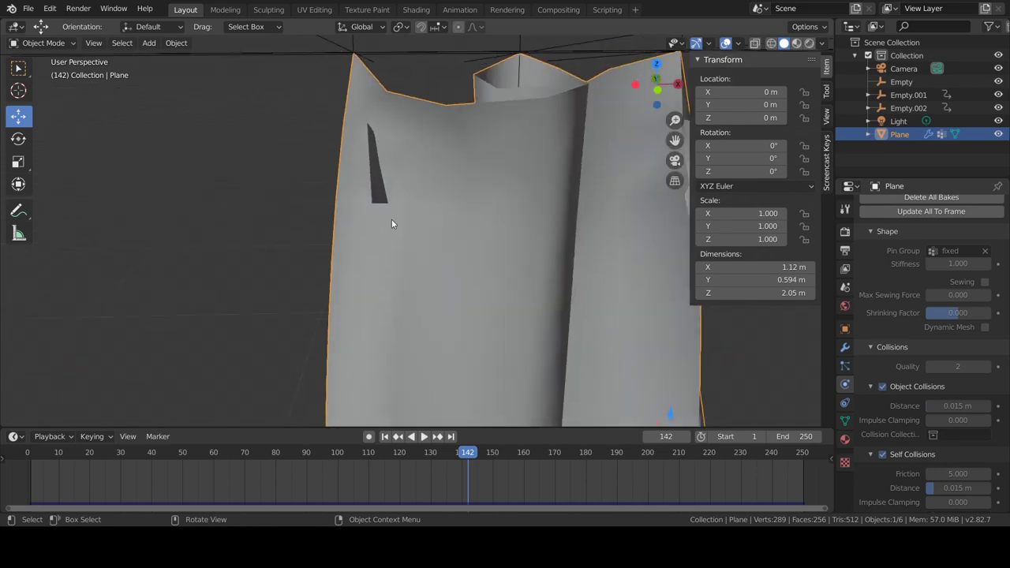
{"action": "mouse_move", "coordinate": [392, 221]}
{"action": "middle_mouse_down"}
{"action": "mouse_move", "coordinate": [470, 261]}
{"action": "mouse_move", "coordinate": [450, 240]}
{"action": "middle_mouse_up"}
{"action": "scroll", "coordinate": [474, 269], "scroll_direction": "down", "scroll_amount": 3}
{"action": "scroll", "coordinate": [365, 273], "scroll_direction": "down", "scroll_amount": 2}
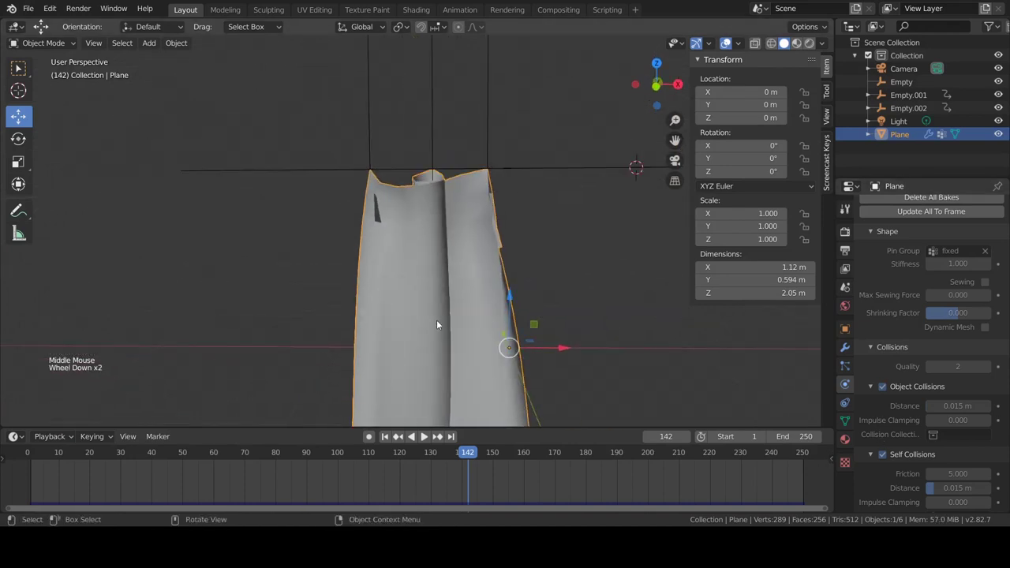
{"action": "mouse_move", "coordinate": [500, 326]}
{"action": "middle_mouse_down", "text": "shift"}
{"action": "mouse_move", "coordinate": [487, 302]}
{"action": "mouse_move", "coordinate": [486, 193]}
{"action": "middle_mouse_up", "text": "shift"}
{"action": "scroll", "coordinate": [905, 339], "scroll_direction": "up", "scroll_amount": 3}
{"action": "scroll", "coordinate": [905, 339], "scroll_direction": "up", "scroll_amount": 3}
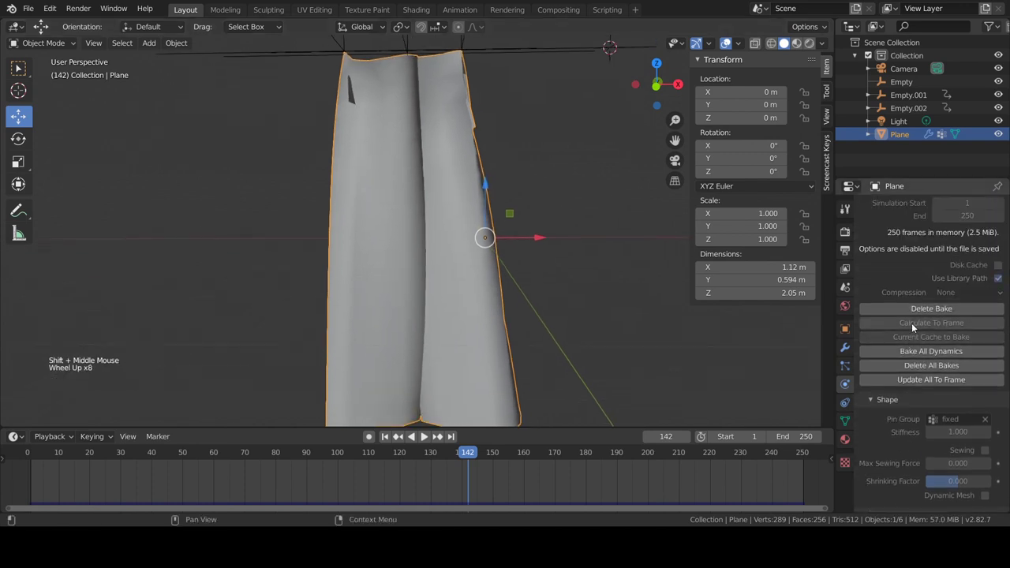
{"action": "left_click", "coordinate": [913, 310]}
{"action": "left_click_drag", "start_coordinate": [351, 452], "coordinate": [28, 452]}
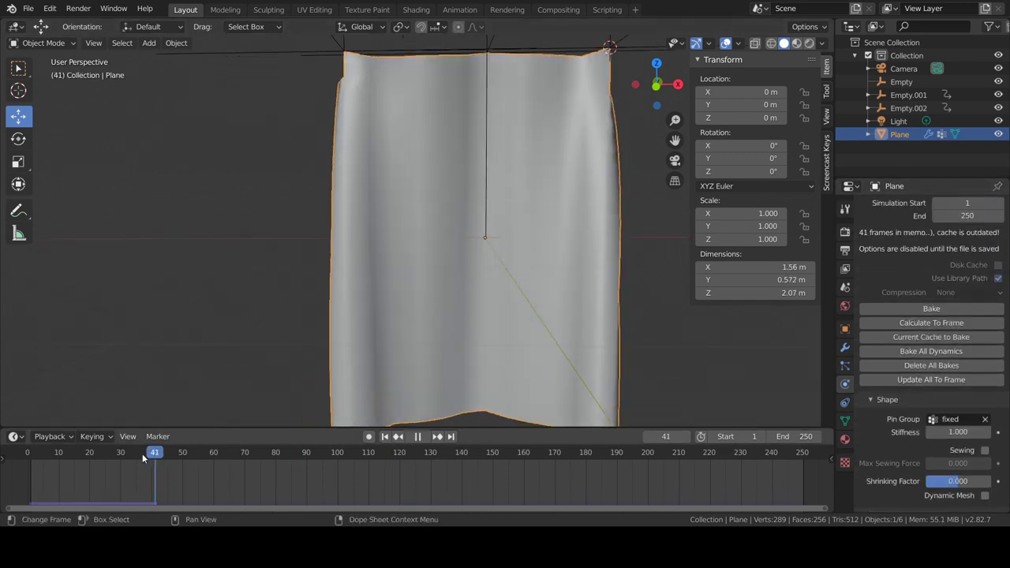
Step: Rebake the cloth simulation with self collisions and play back the new draping
{"action": "left_click", "coordinate": [912, 310]}
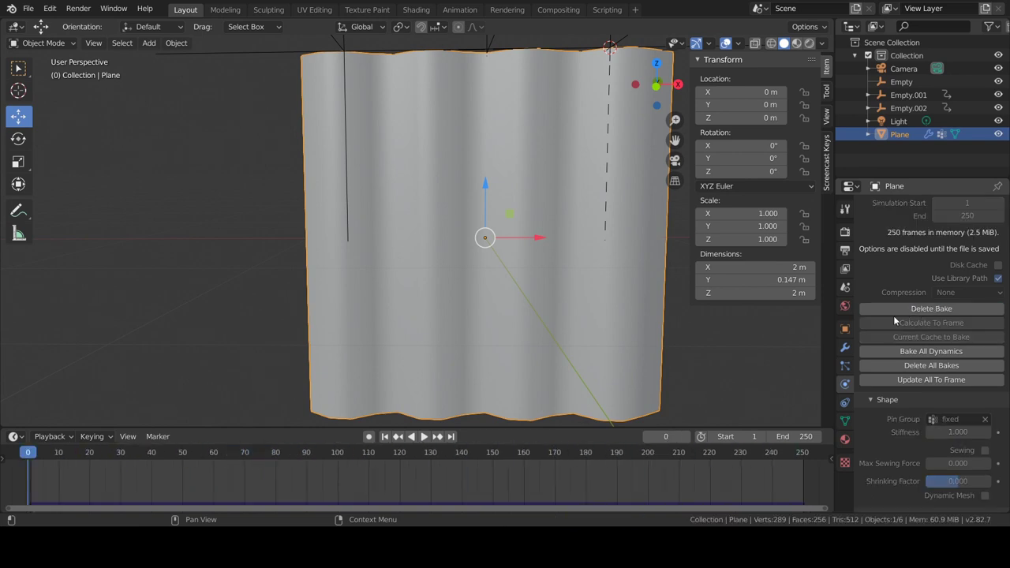
{"action": "left_click", "coordinate": [423, 437]}
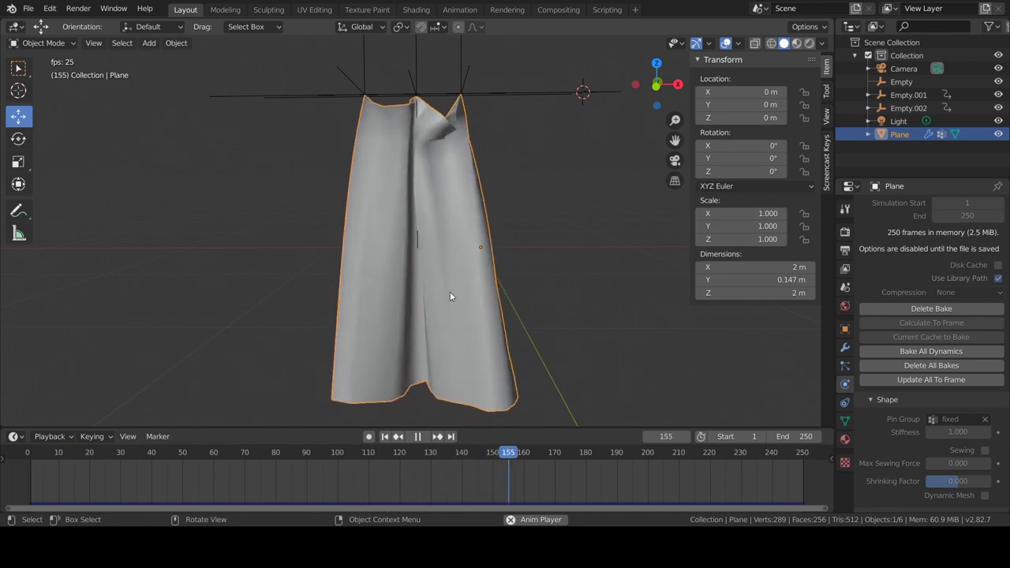
{"action": "left_click_drag", "start_coordinate": [624, 471], "coordinate": [220, 456]}
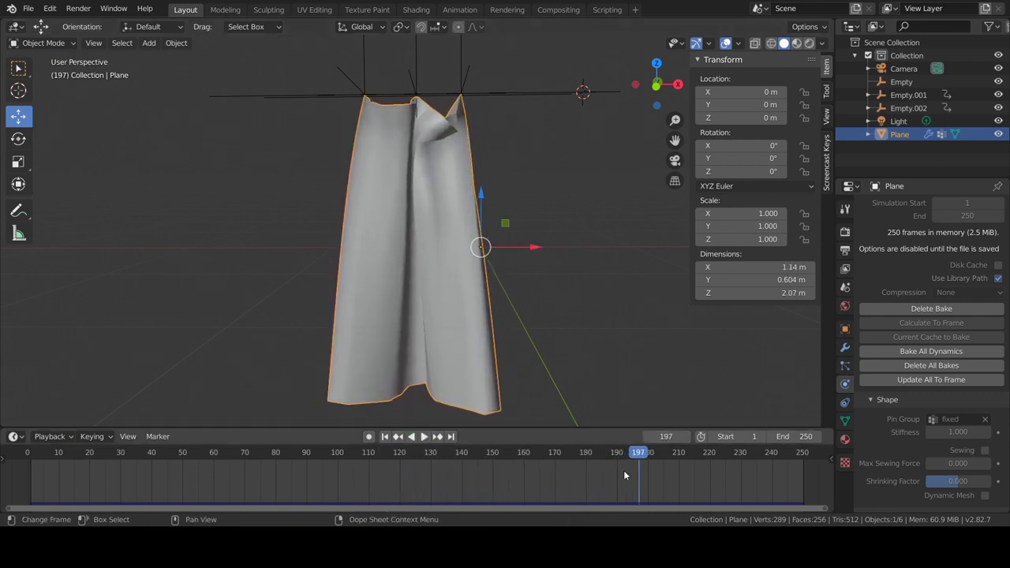
Step: Return to frame 0 and orbit the viewport to inspect the curtain's draping
{"action": "left_click", "coordinate": [24, 454]}
{"action": "left_click", "coordinate": [418, 436]}
{"action": "scroll", "coordinate": [385, 284], "scroll_direction": "down", "scroll_amount": 2}
{"action": "middle_click_drag", "start_coordinate": [385, 284], "coordinate": [377, 263]}
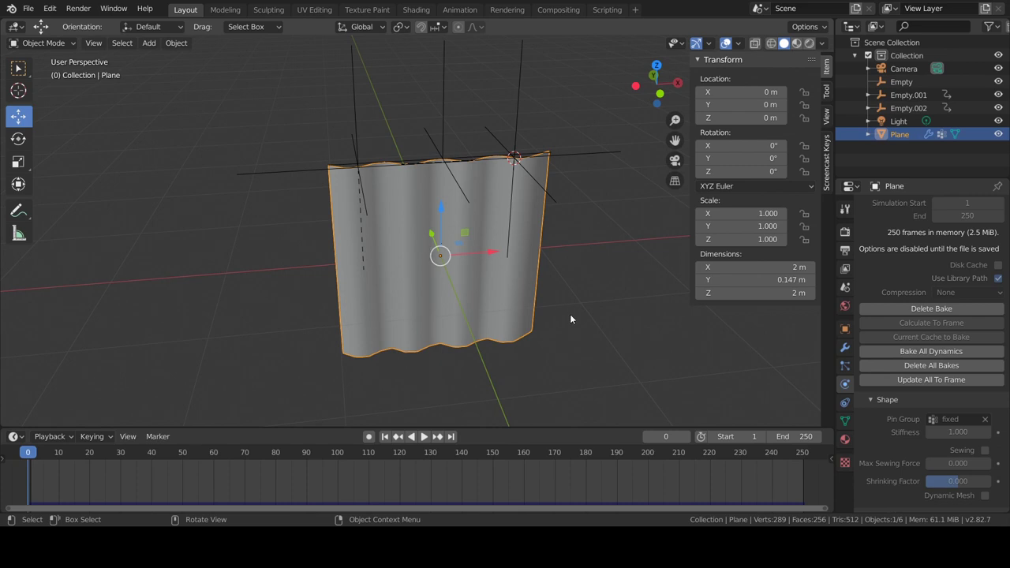
{"action": "scroll", "coordinate": [905, 331], "scroll_direction": "up", "scroll_amount": 3}
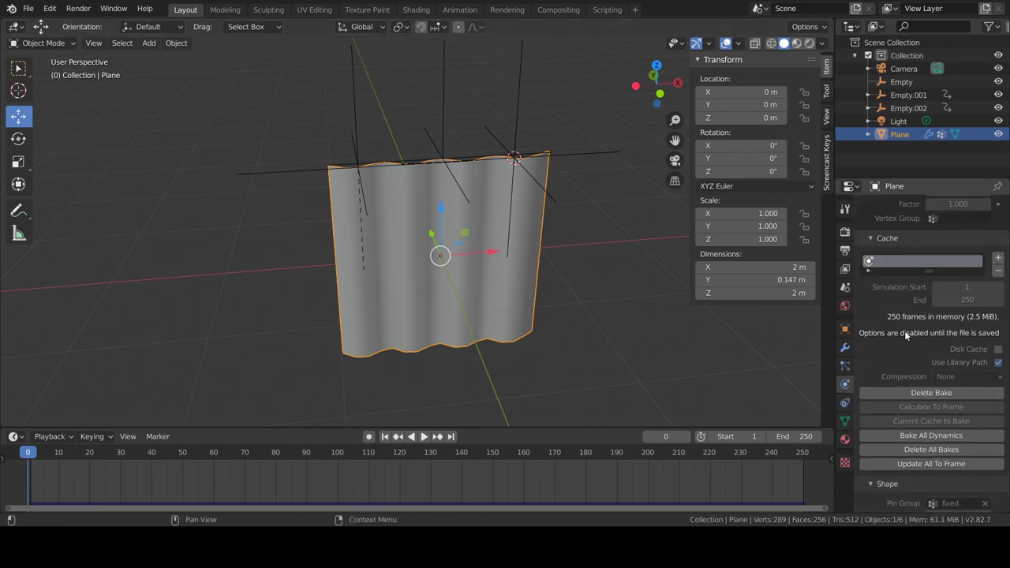
{"action": "scroll", "coordinate": [909, 324], "scroll_direction": "up", "scroll_amount": 3}
{"action": "scroll", "coordinate": [907, 335], "scroll_direction": "up", "scroll_amount": 4}
{"action": "scroll", "coordinate": [907, 347], "scroll_direction": "down", "scroll_amount": 5}
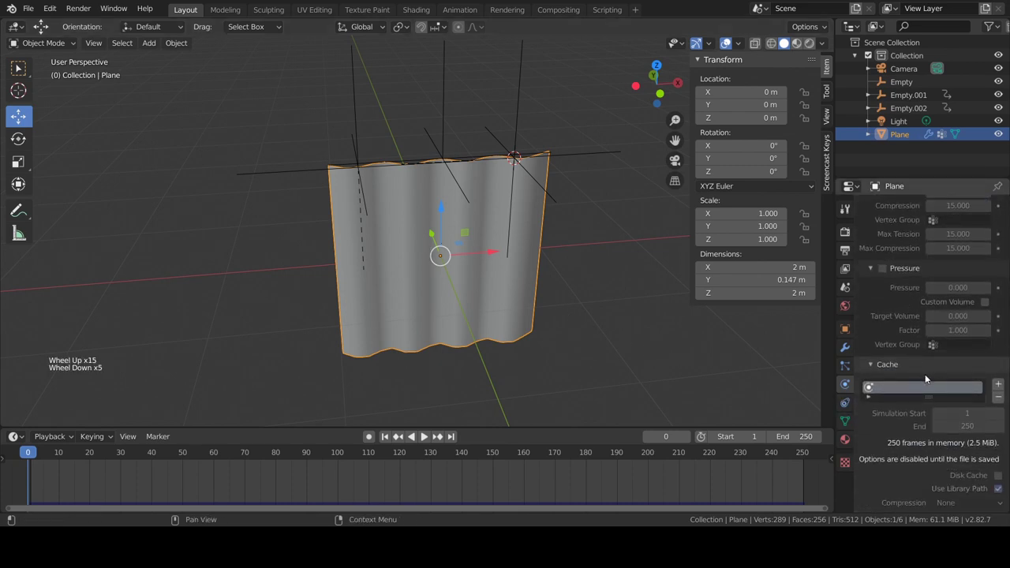
{"action": "scroll", "coordinate": [926, 380], "scroll_direction": "down", "scroll_amount": 3}
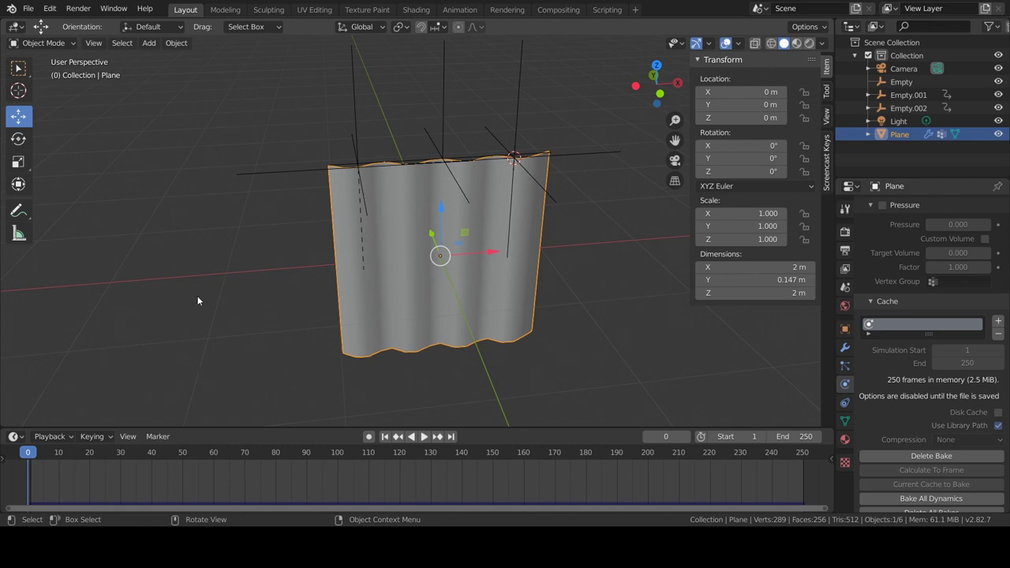
Step: Enable the NewTek MDD format add-on by searching 'mdd' and bring up the export formats
{"action": "left_click", "coordinate": [29, 9]}
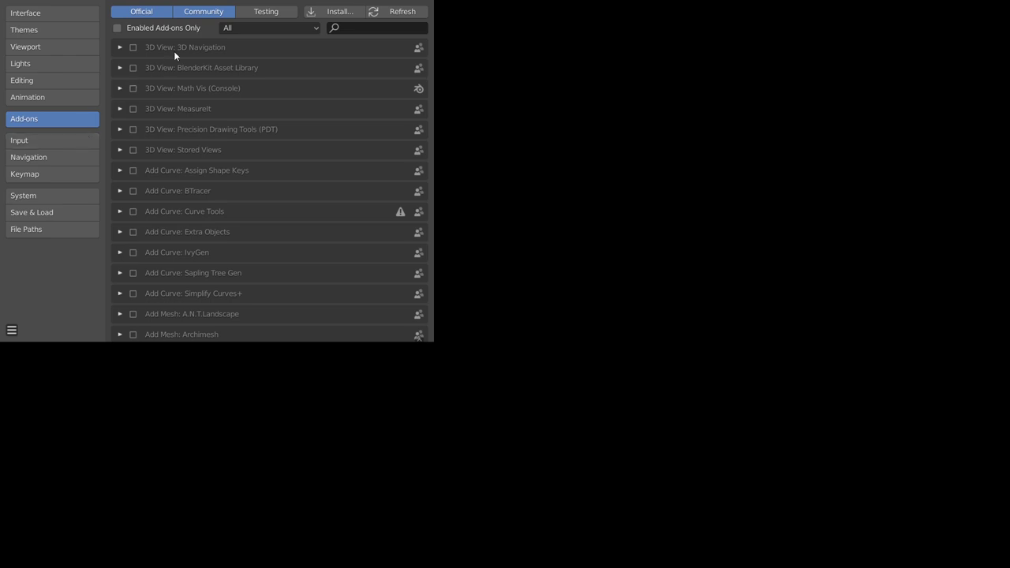
{"action": "left_click", "coordinate": [376, 27]}
{"action": "type", "text": "mdd"}
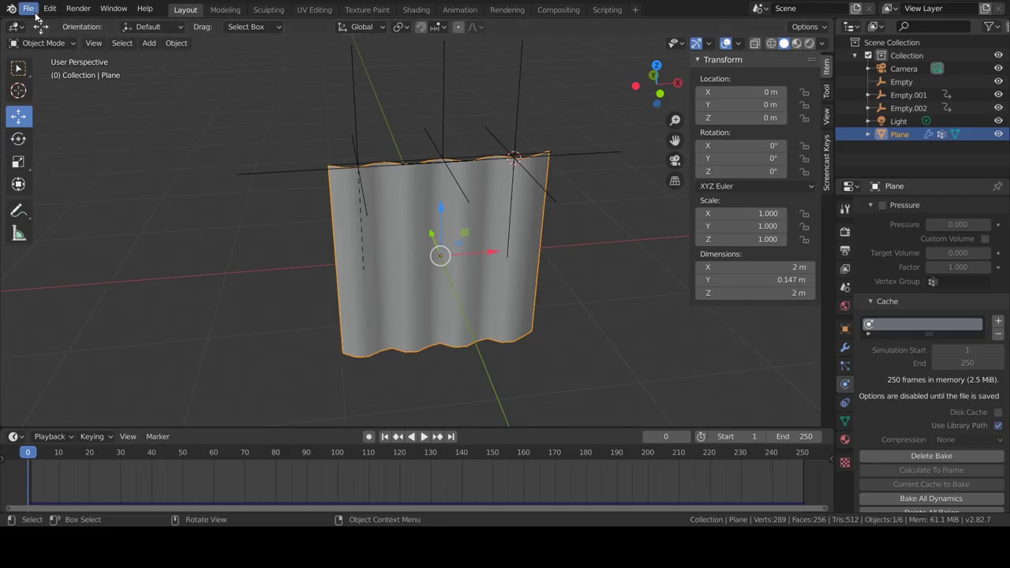
{"action": "left_click", "coordinate": [28, 8]}
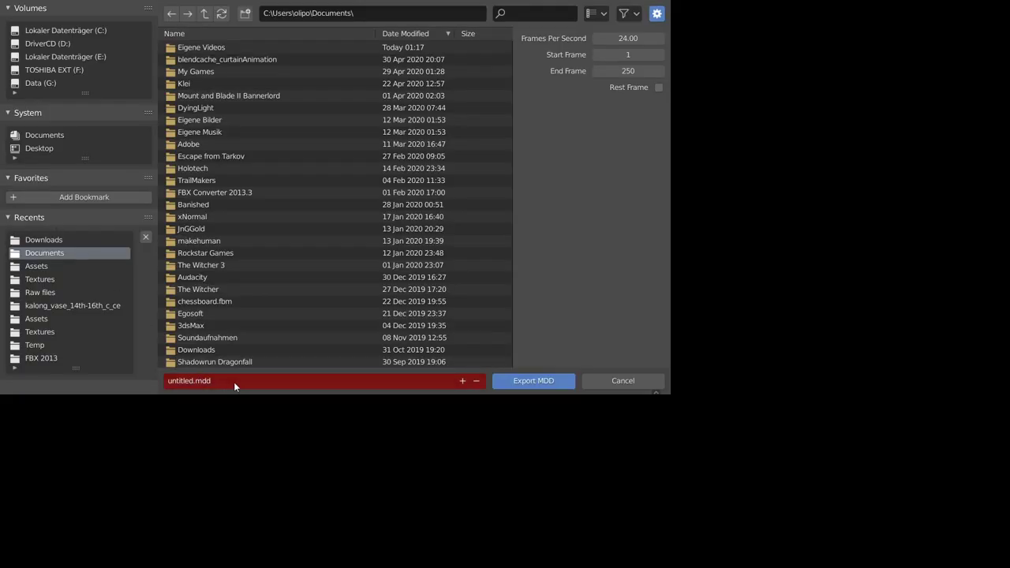
Step: Rename the MDD export file to tutorial.mdd in the Documents folder
{"action": "left_click", "coordinate": [234, 382]}
{"action": "left_click", "coordinate": [189, 382]}
{"action": "left_click_drag", "start_coordinate": [189, 383], "coordinate": [134, 382]}
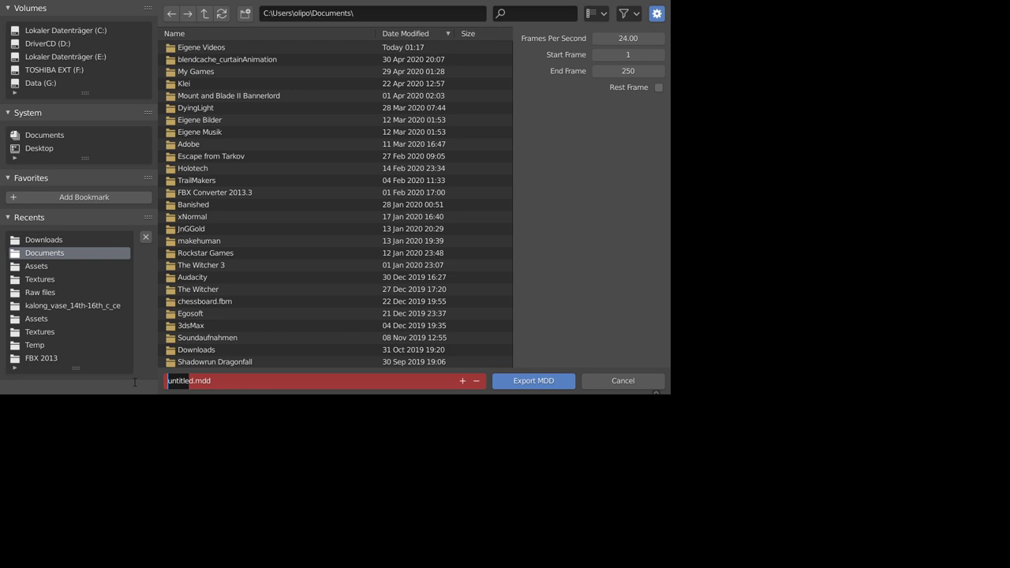
{"action": "type", "text": "tutorial"}
{"action": "left_click", "coordinate": [549, 380]}
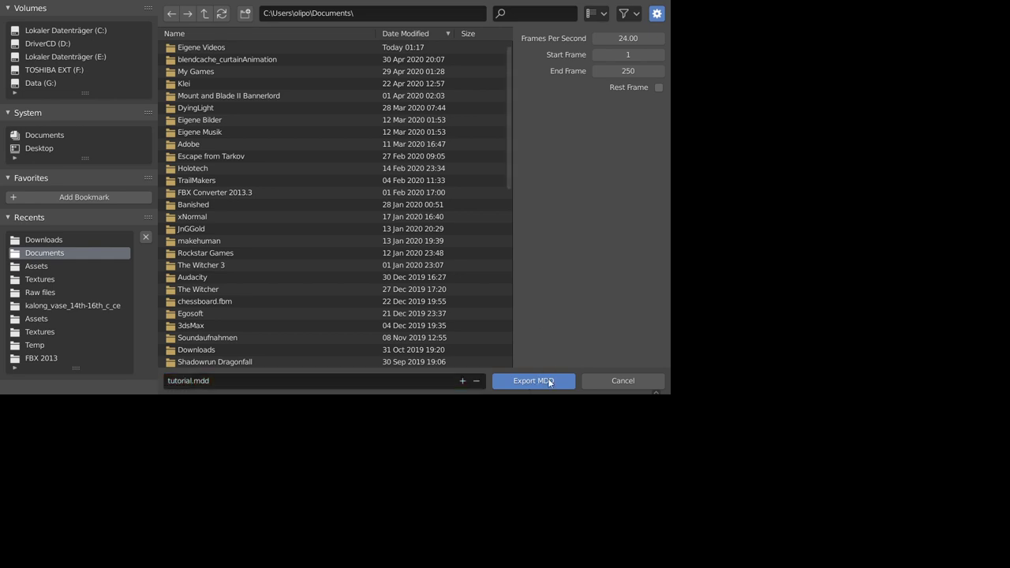
Step: Export tutorial.mdd, then import it back onto the curtain as a Lightwave Point Cache
{"action": "left_click", "coordinate": [549, 382]}
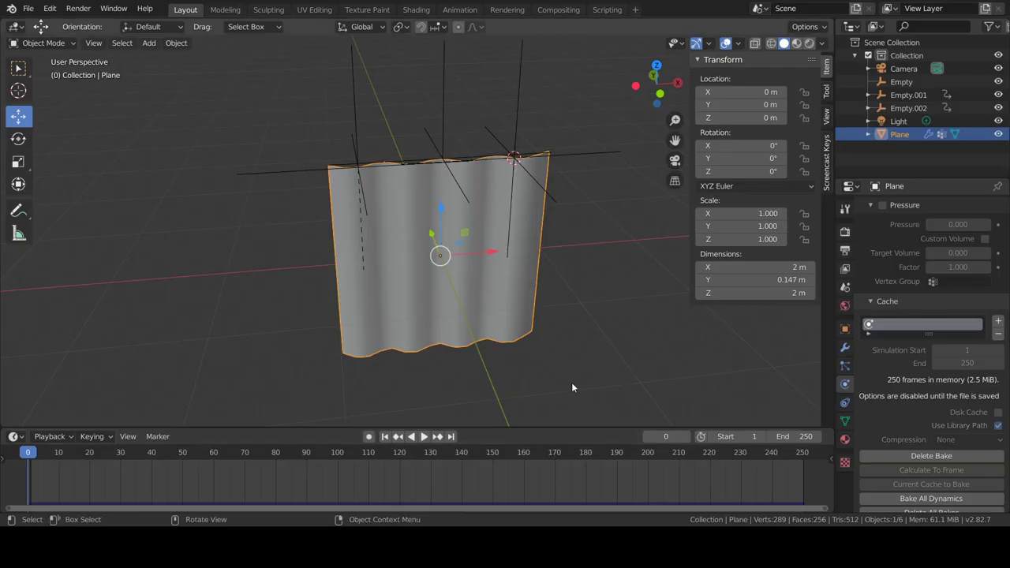
{"action": "left_click_drag", "start_coordinate": [228, 429], "coordinate": [228, 401]}
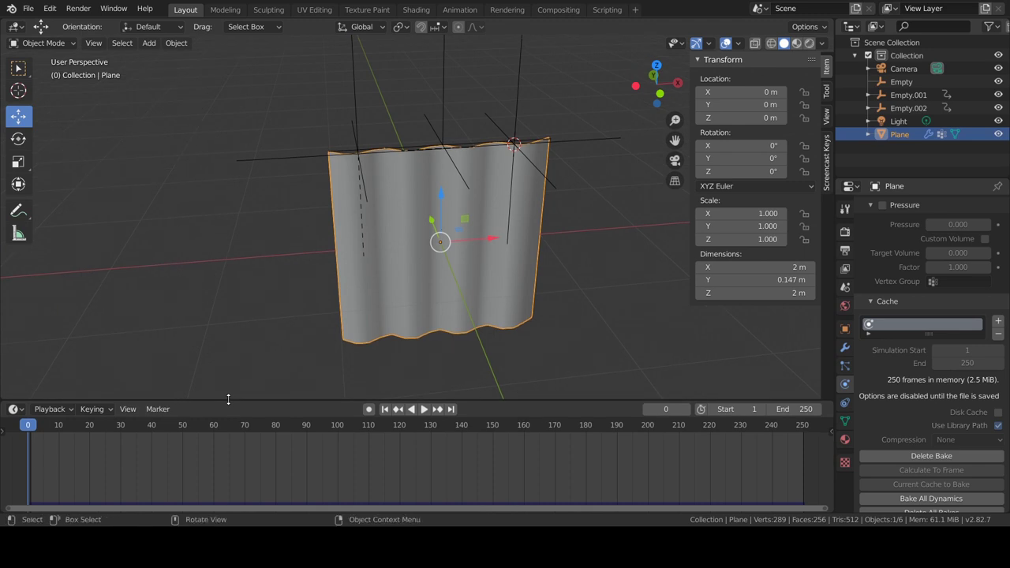
{"action": "left_click", "coordinate": [30, 10]}
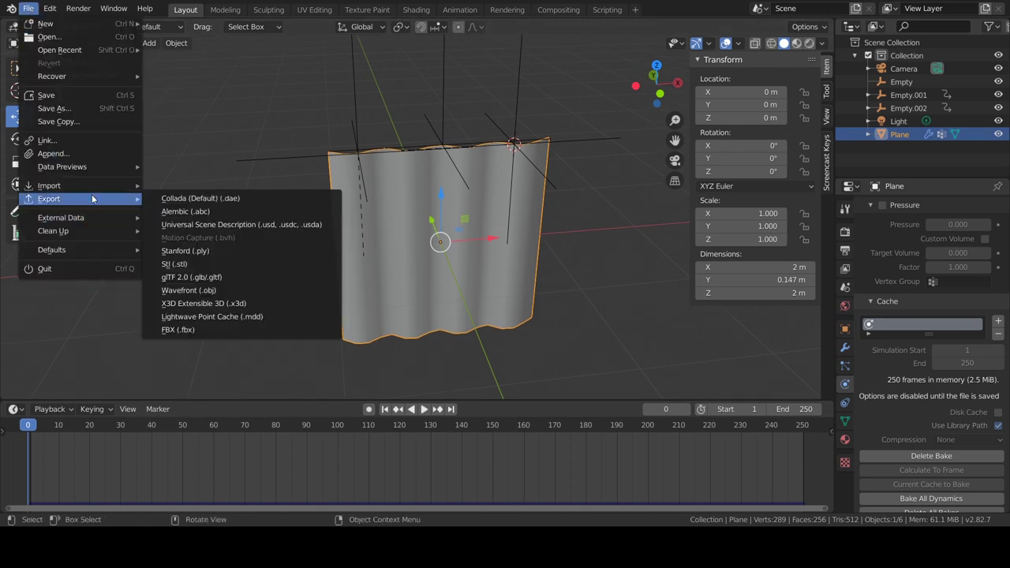
{"action": "mouse_move", "coordinate": [49, 186]}
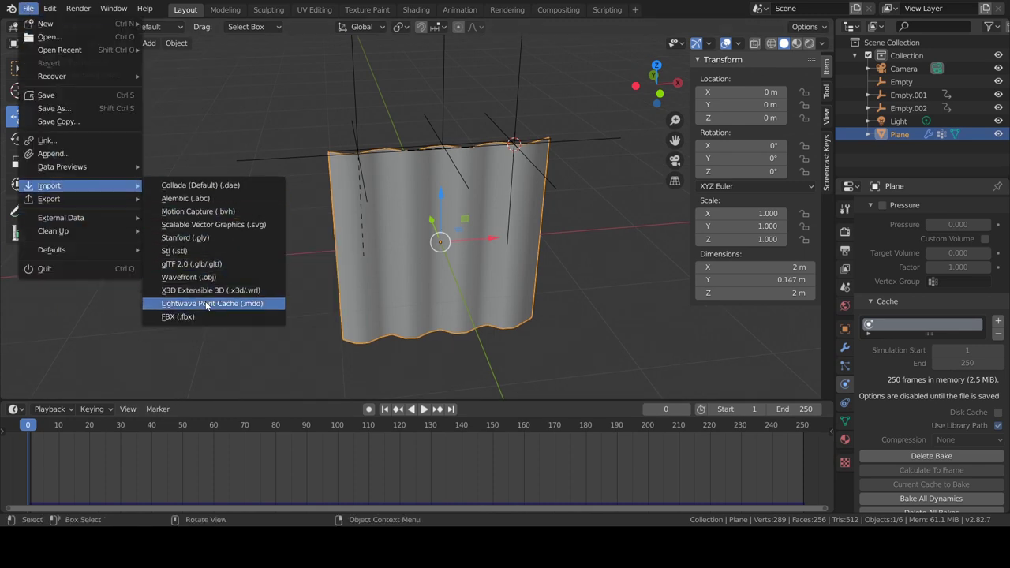
{"action": "left_click", "coordinate": [234, 306]}
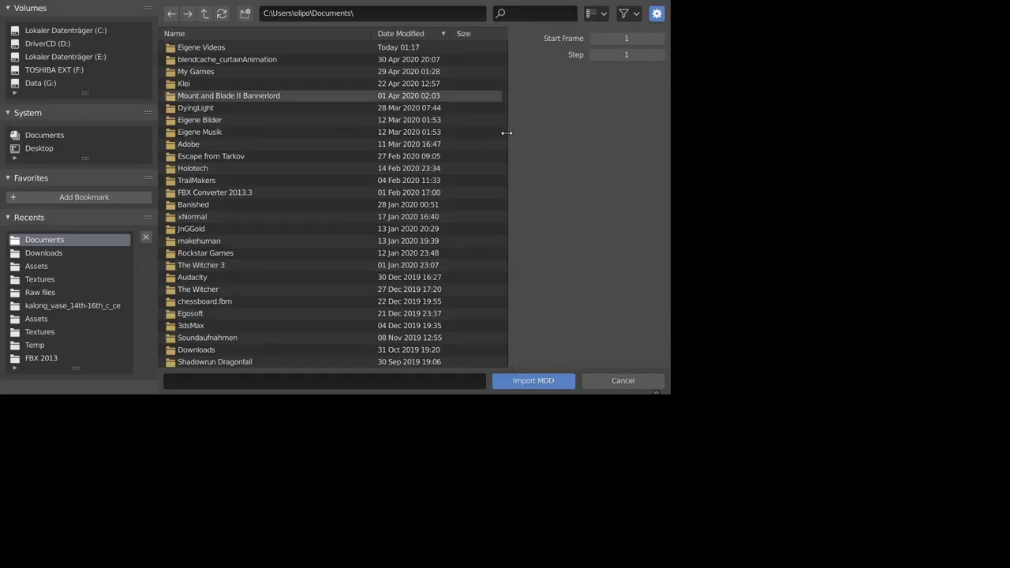
{"action": "left_click_drag", "start_coordinate": [503, 133], "coordinate": [503, 316]}
{"action": "left_click", "coordinate": [189, 315]}
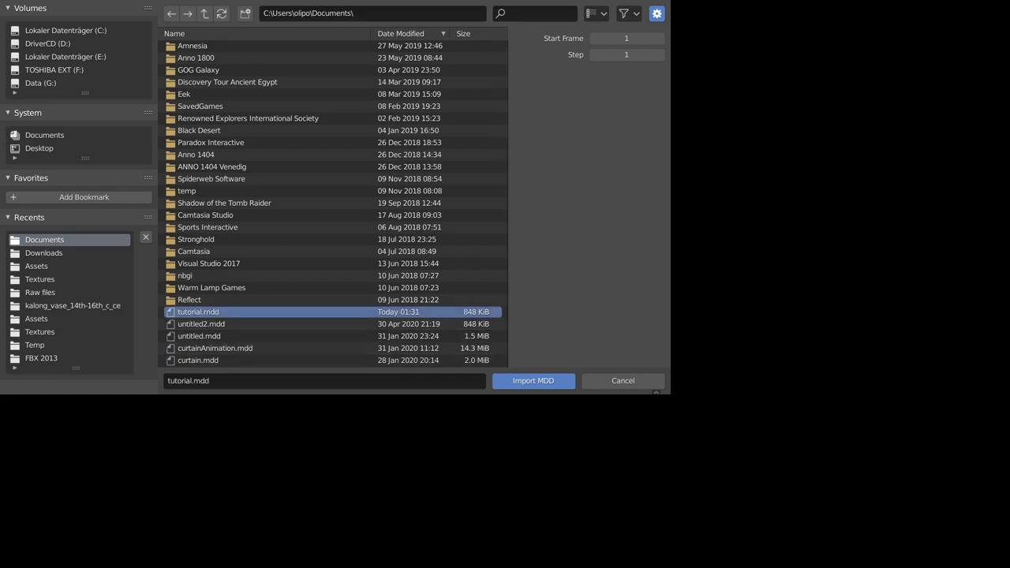
{"action": "double_click", "coordinate": [491, 310]}
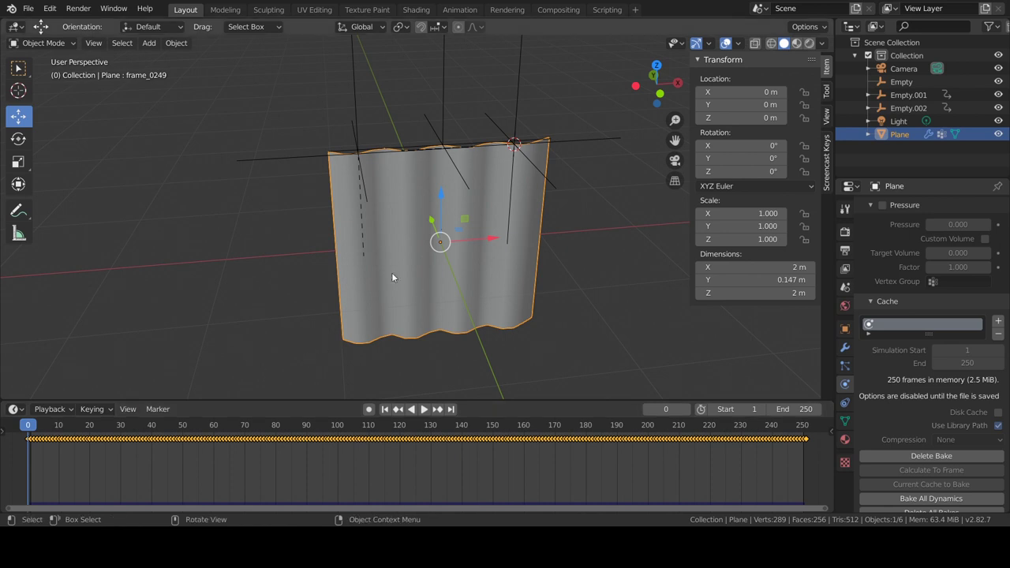
Step: Inspect the curtain's Shape Keys, play and scrub to about frame 93, then return to frame 0
{"action": "left_click", "coordinate": [845, 420]}
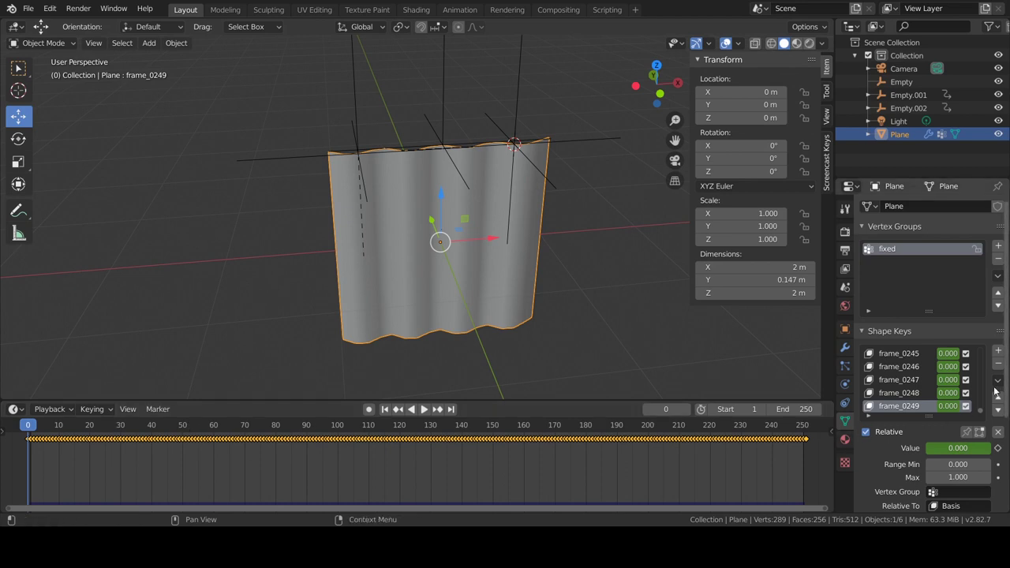
{"action": "left_click_drag", "start_coordinate": [981, 412], "coordinate": [982, 350]}
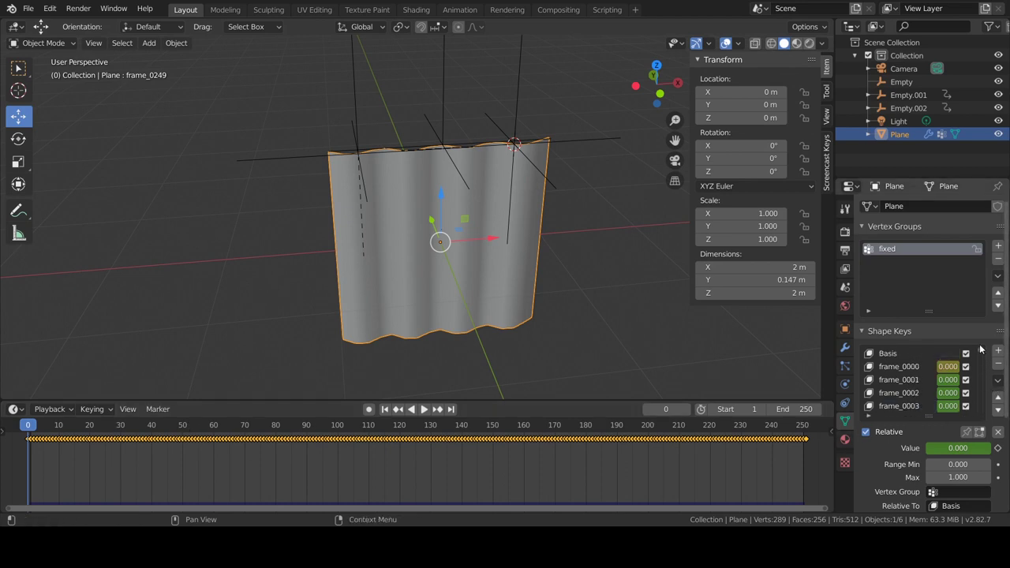
{"action": "key", "text": "space"}
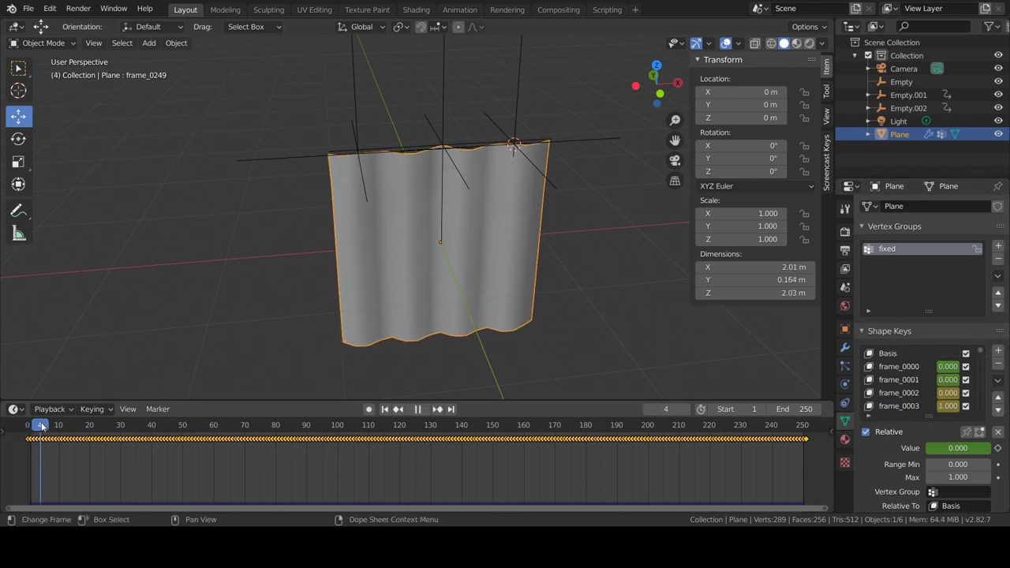
{"action": "key", "text": "Escape"}
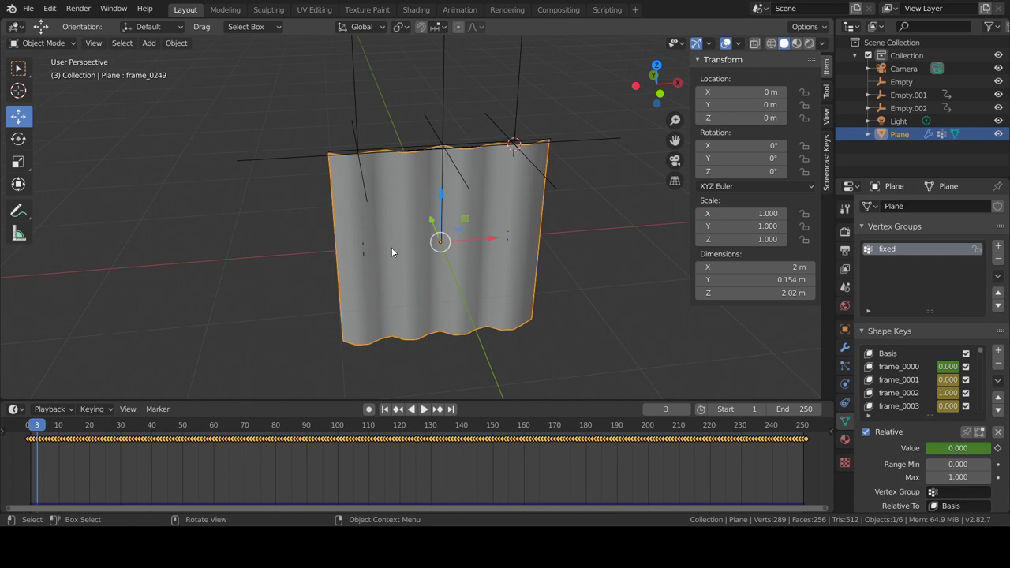
{"action": "left_click_drag", "start_coordinate": [120, 436], "coordinate": [352, 436]}
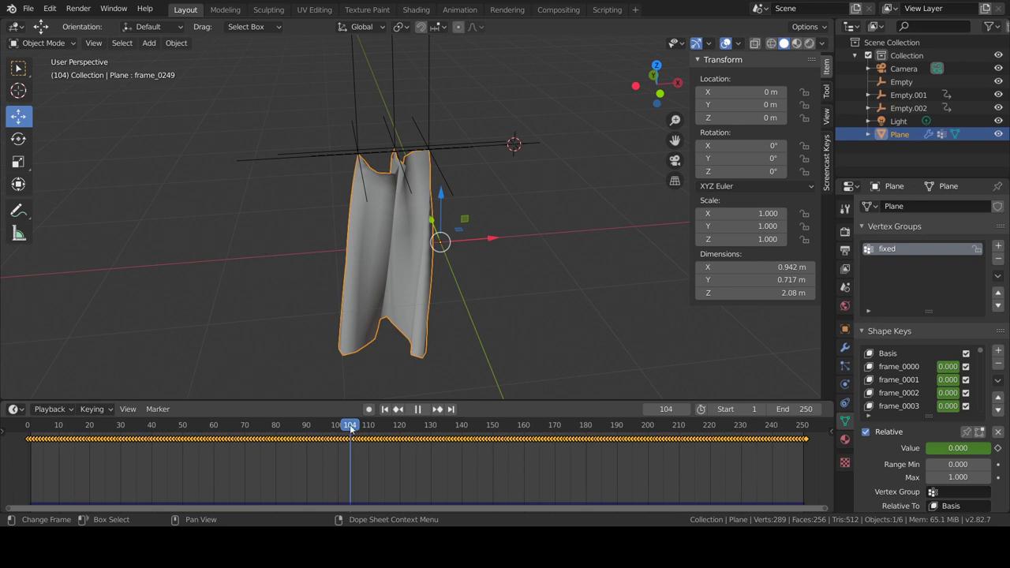
{"action": "left_click_drag", "start_coordinate": [363, 447], "coordinate": [28, 448]}
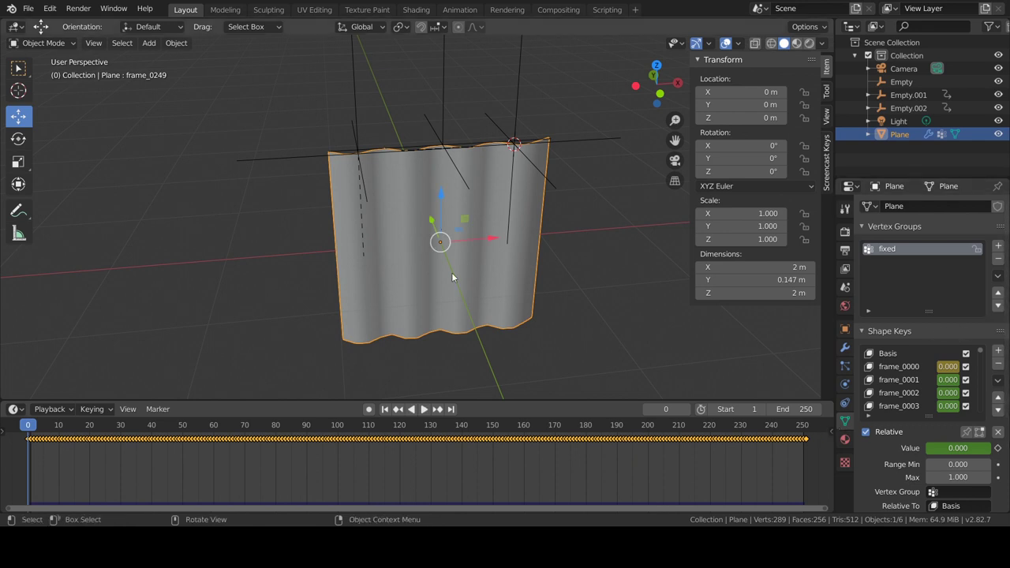
Step: Delete both Hook modifiers from the curtain's modifier stack
{"action": "left_click", "coordinate": [845, 349]}
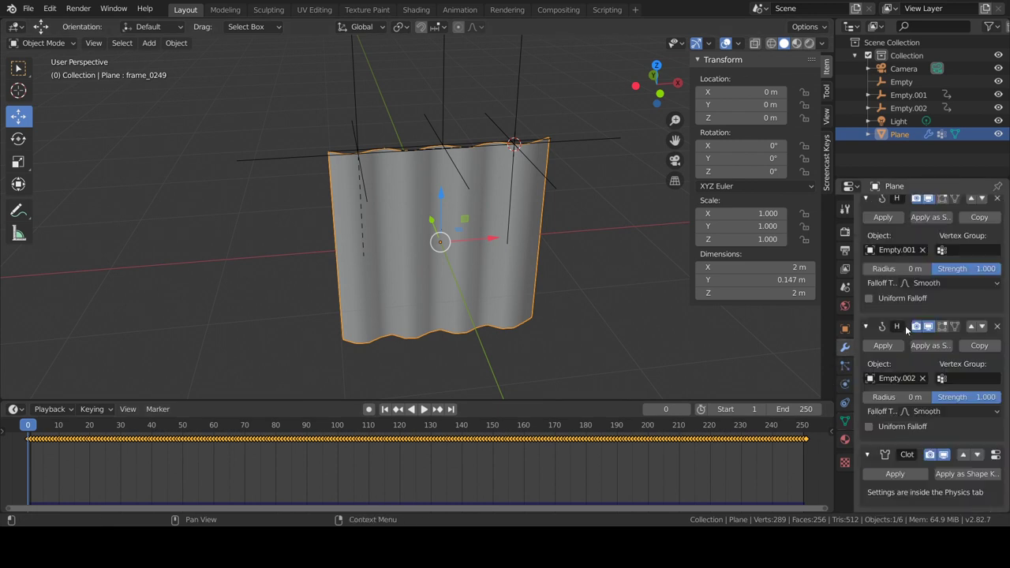
{"action": "scroll", "coordinate": [905, 325], "scroll_direction": "up", "scroll_amount": 1}
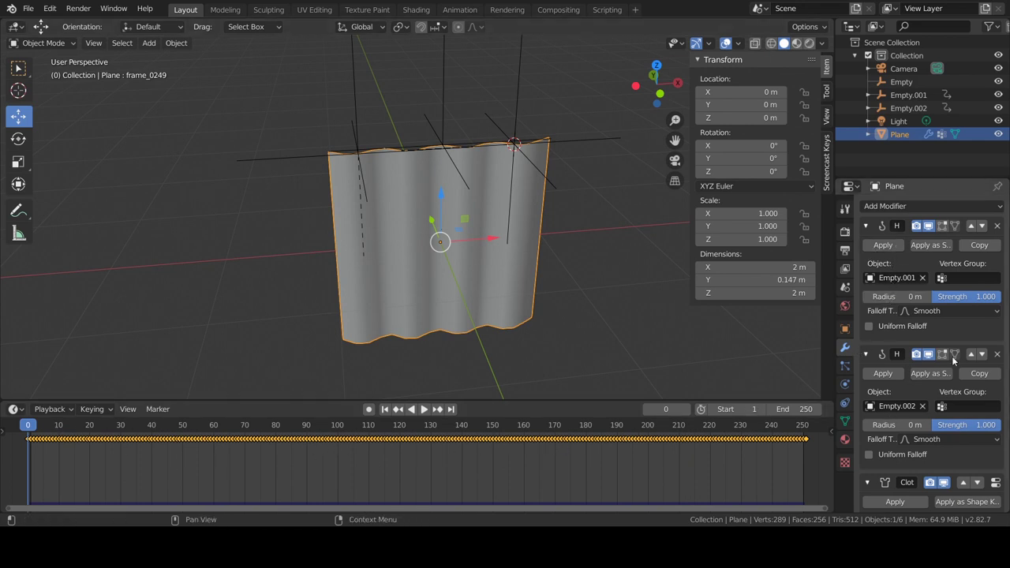
{"action": "left_click", "coordinate": [998, 226]}
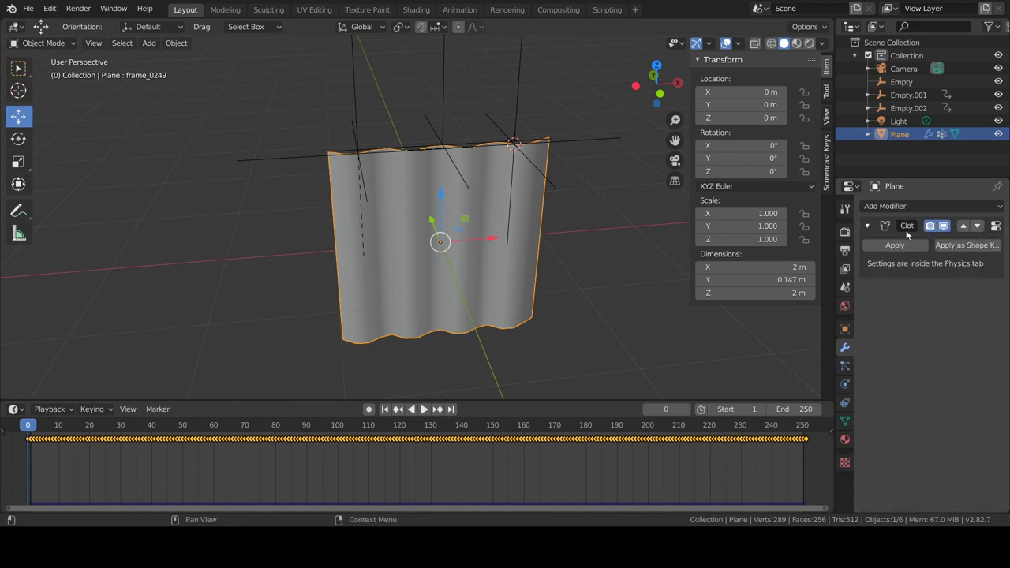
Step: Remove the Cloth physics and scrub the timeline to confirm the animation remains
{"action": "left_click", "coordinate": [845, 384]}
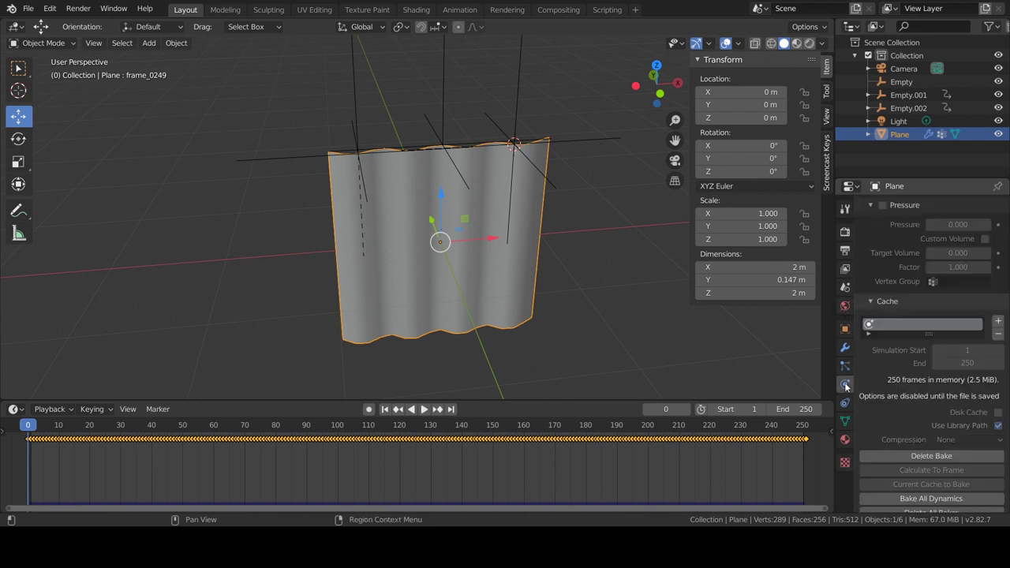
{"action": "scroll", "coordinate": [919, 284], "scroll_direction": "up", "scroll_amount": 5}
{"action": "scroll", "coordinate": [919, 284], "scroll_direction": "up", "scroll_amount": 5}
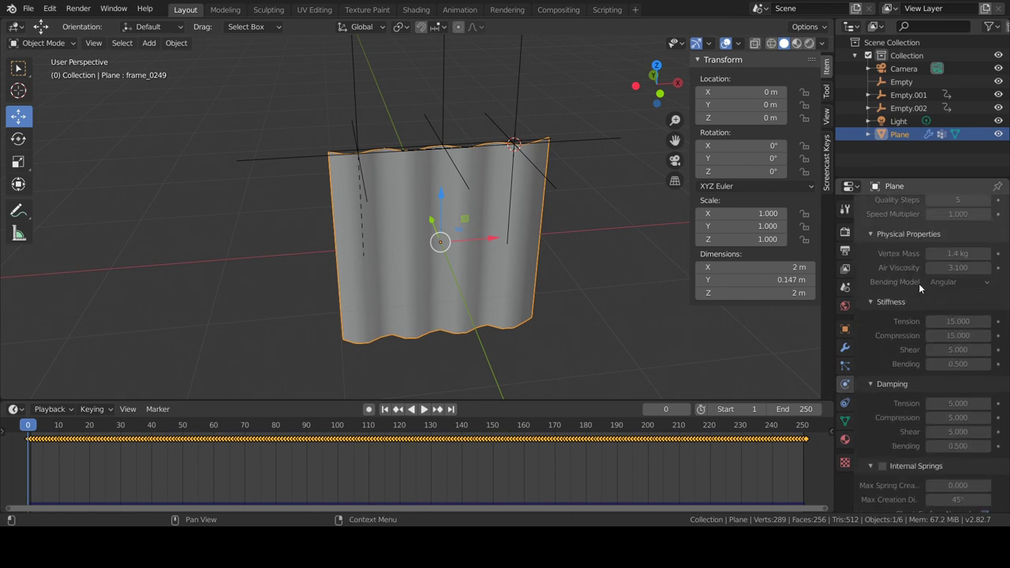
{"action": "scroll", "coordinate": [919, 284], "scroll_direction": "up", "scroll_amount": 5}
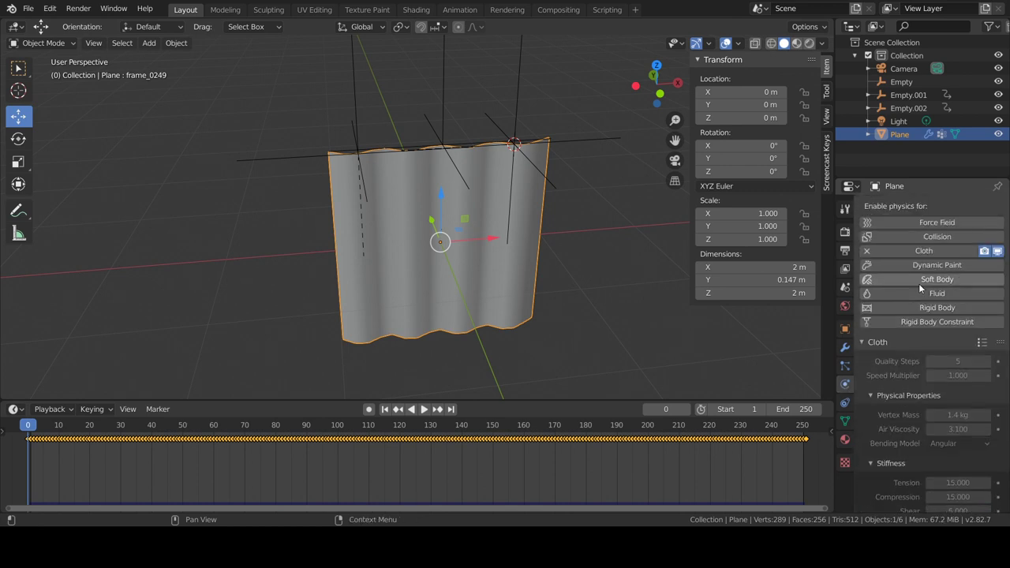
{"action": "left_click", "coordinate": [867, 252]}
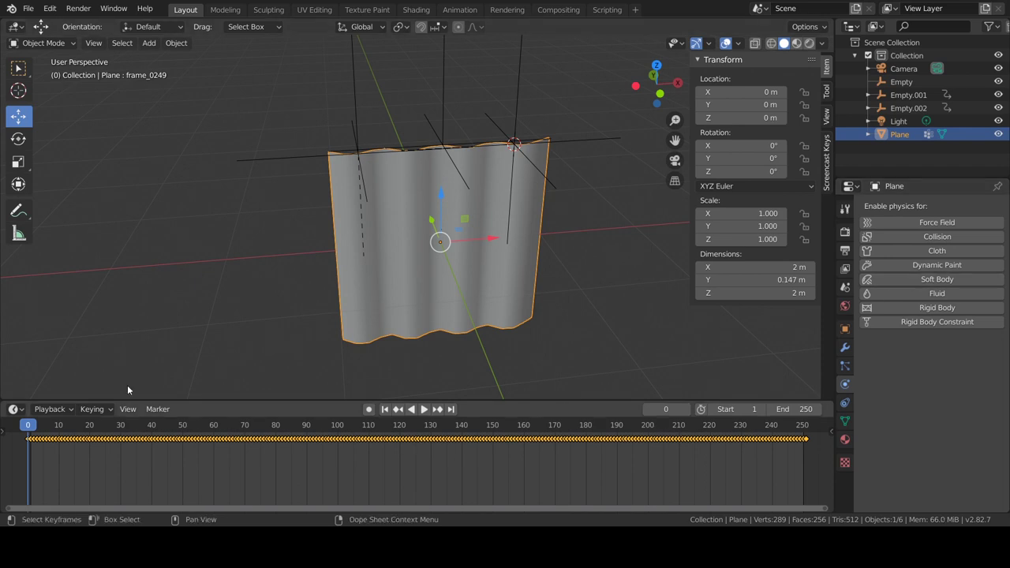
{"action": "mouse_move", "coordinate": [30, 427]}
{"action": "left_mouse_down"}
{"action": "mouse_move", "coordinate": [736, 475]}
{"action": "mouse_move", "coordinate": [798, 466]}
{"action": "mouse_move", "coordinate": [418, 443]}
{"action": "mouse_move", "coordinate": [11, 452]}
{"action": "left_mouse_up"}
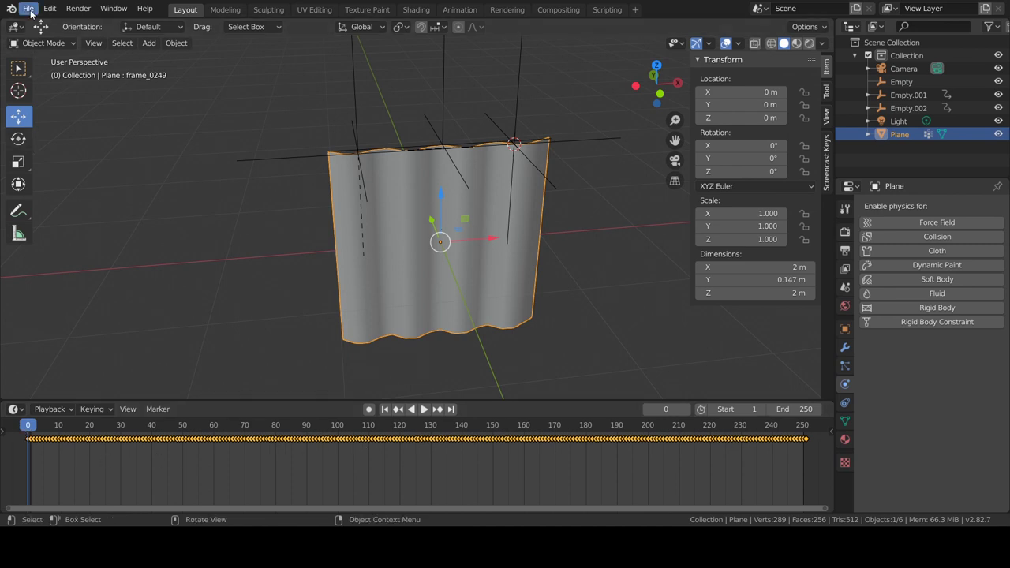
Step: Name the FBX export tutorial.fbx and limit Object Types to Mesh
{"action": "left_click", "coordinate": [28, 8]}
{"action": "mouse_move", "coordinate": [49, 199]}
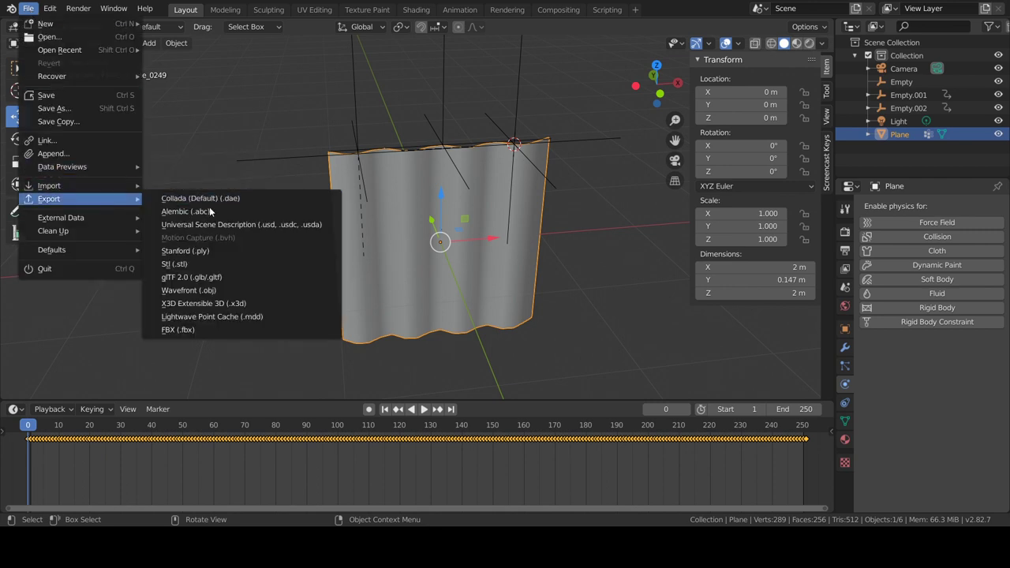
{"action": "left_click", "coordinate": [186, 330]}
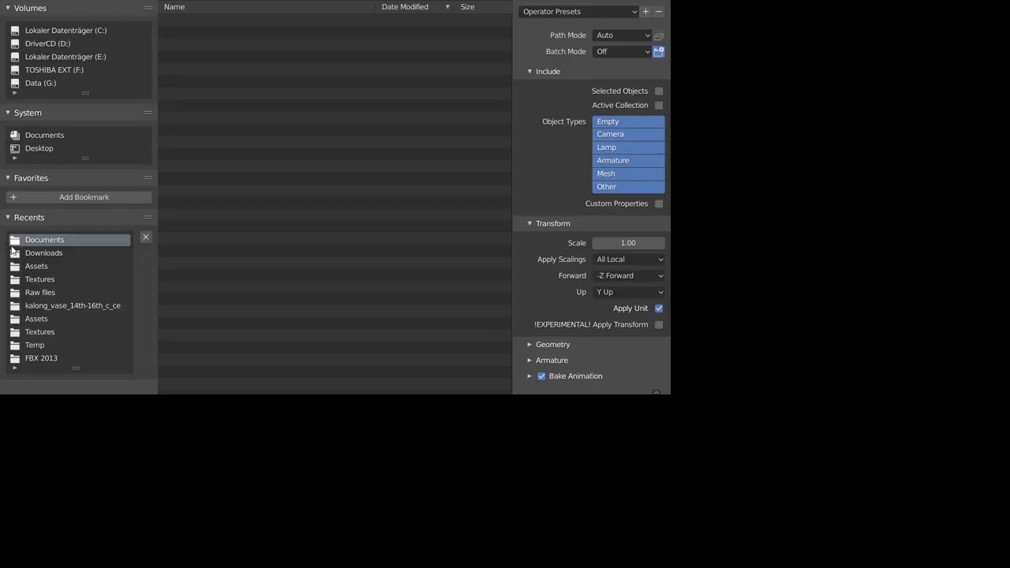
{"action": "left_click", "coordinate": [175, 381]}
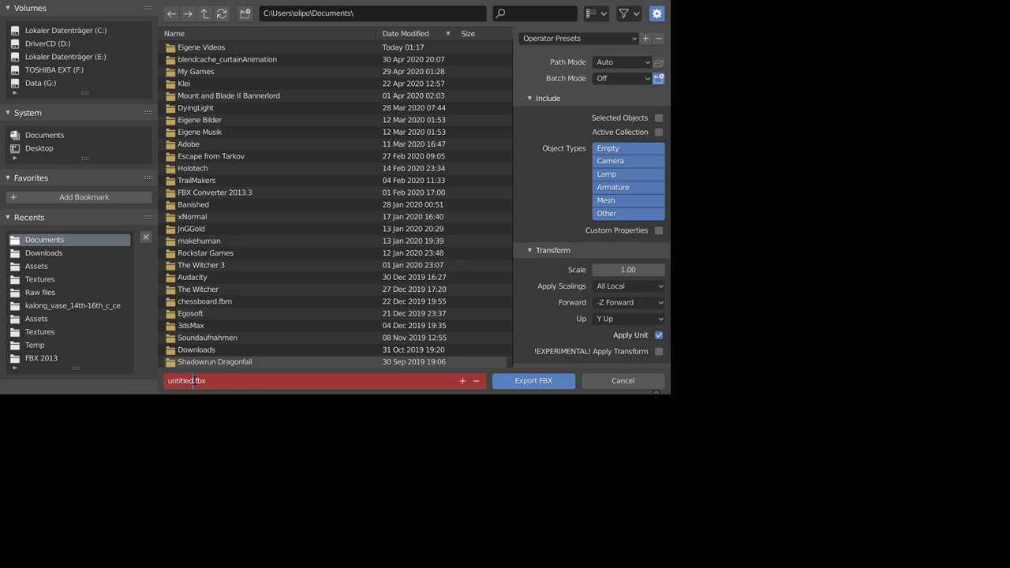
{"action": "left_click_drag", "start_coordinate": [193, 380], "coordinate": [150, 379]}
{"action": "type", "text": "tutorial"}
{"action": "left_click", "coordinate": [609, 201]}
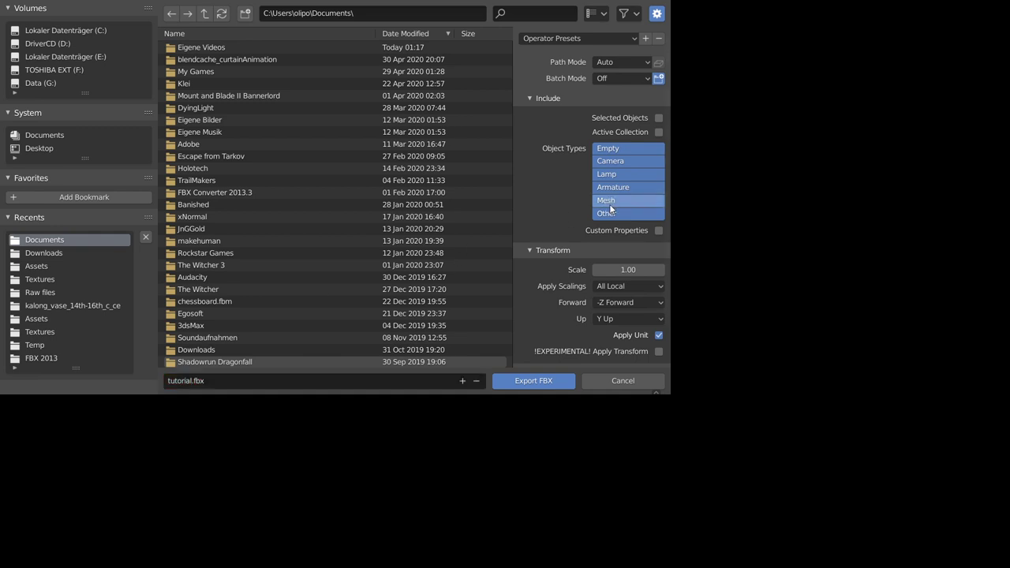
{"action": "left_click", "coordinate": [613, 203]}
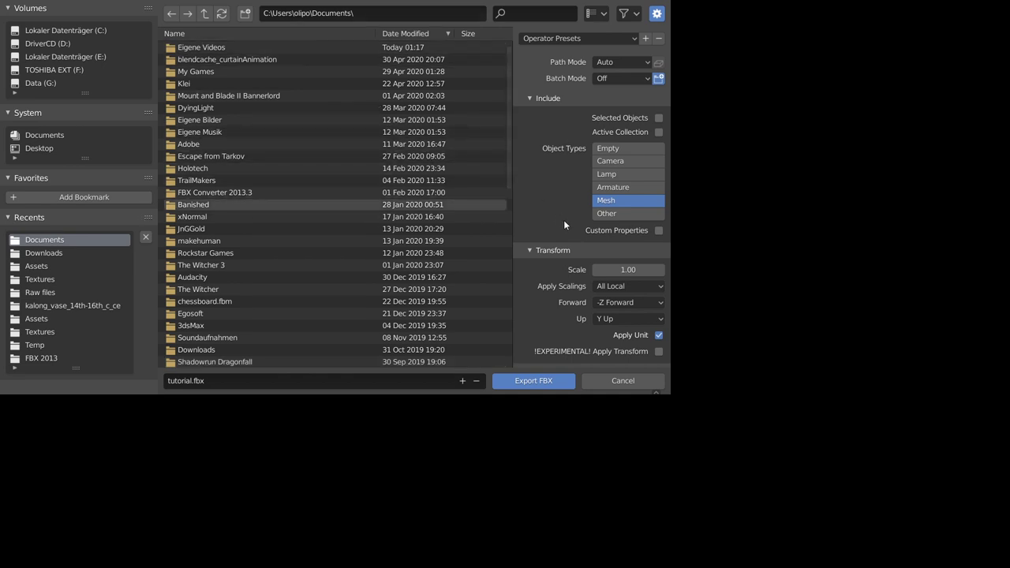
Step: Uncheck NLA Strips under Bake Animation and export tutorial.fbx
{"action": "scroll", "coordinate": [564, 221], "scroll_direction": "down", "scroll_amount": 1}
{"action": "scroll", "coordinate": [564, 225], "scroll_direction": "down", "scroll_amount": 1}
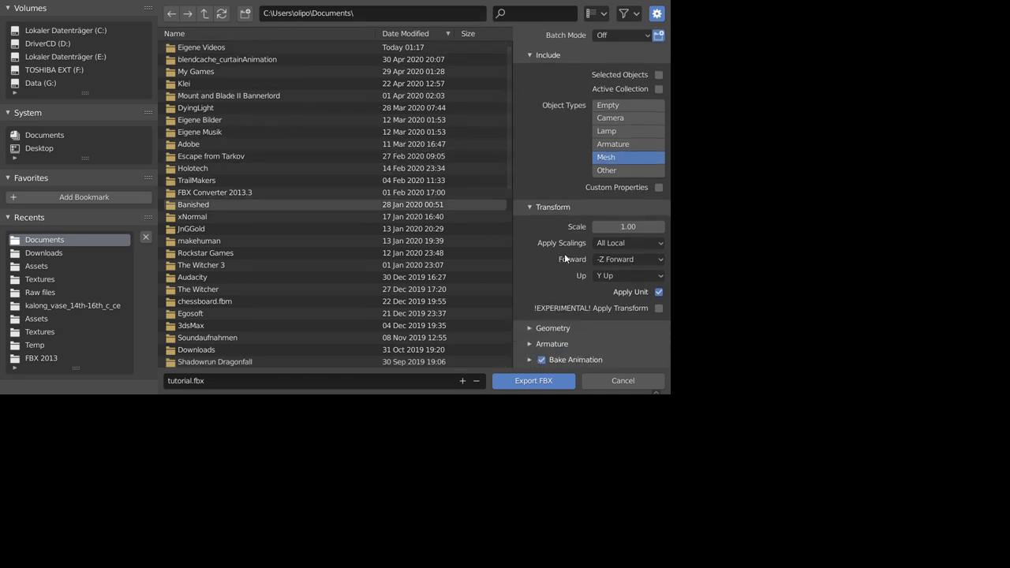
{"action": "left_click", "coordinate": [530, 359]}
{"action": "scroll", "coordinate": [568, 329], "scroll_direction": "down", "scroll_amount": 4}
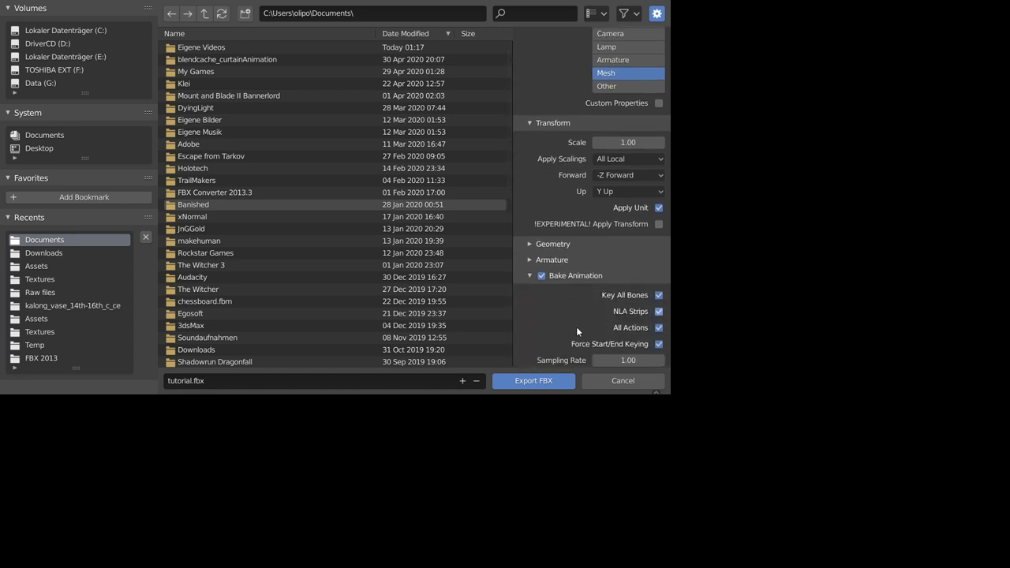
{"action": "left_click", "coordinate": [659, 312]}
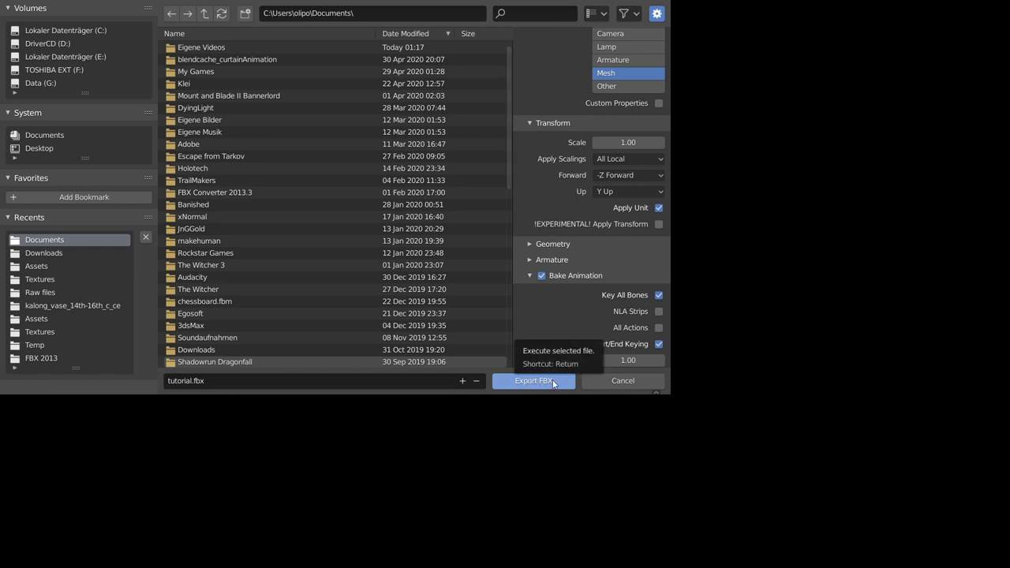
{"action": "left_click", "coordinate": [525, 382]}
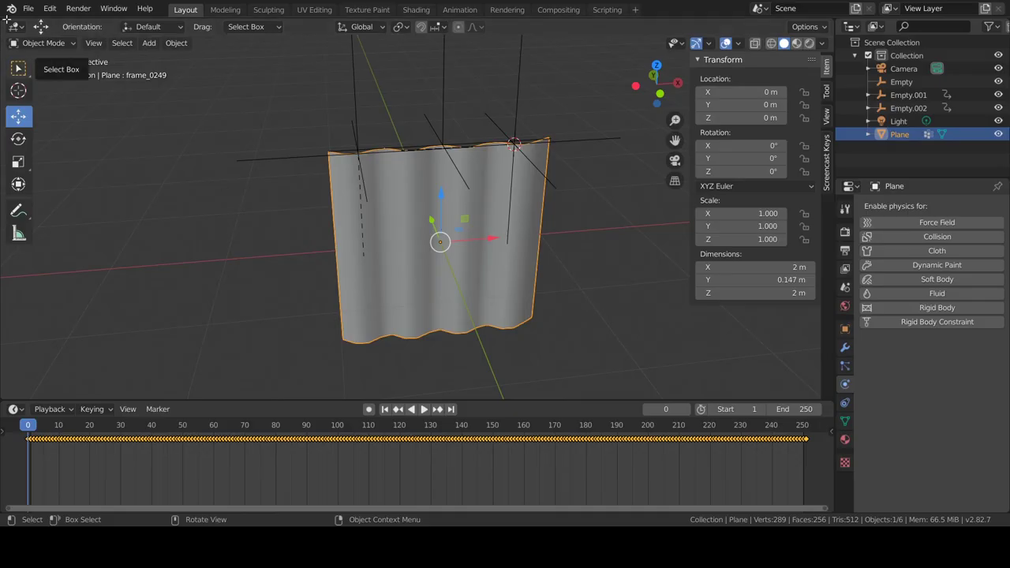
Step: Re-export tutorial.fbx with the Bake Animation Simplify value set to 0
{"action": "left_click", "coordinate": [28, 10]}
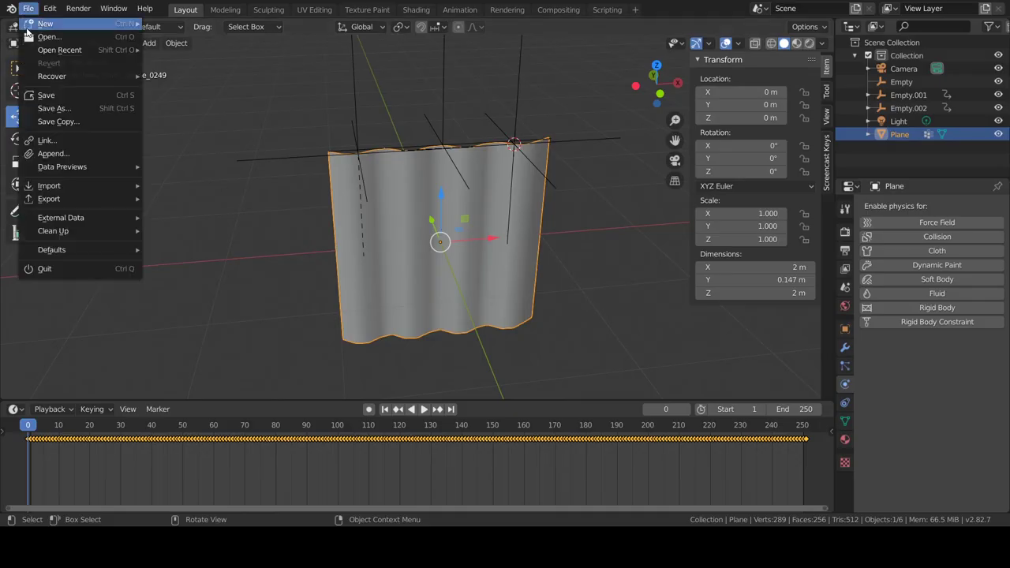
{"action": "mouse_move", "coordinate": [49, 199]}
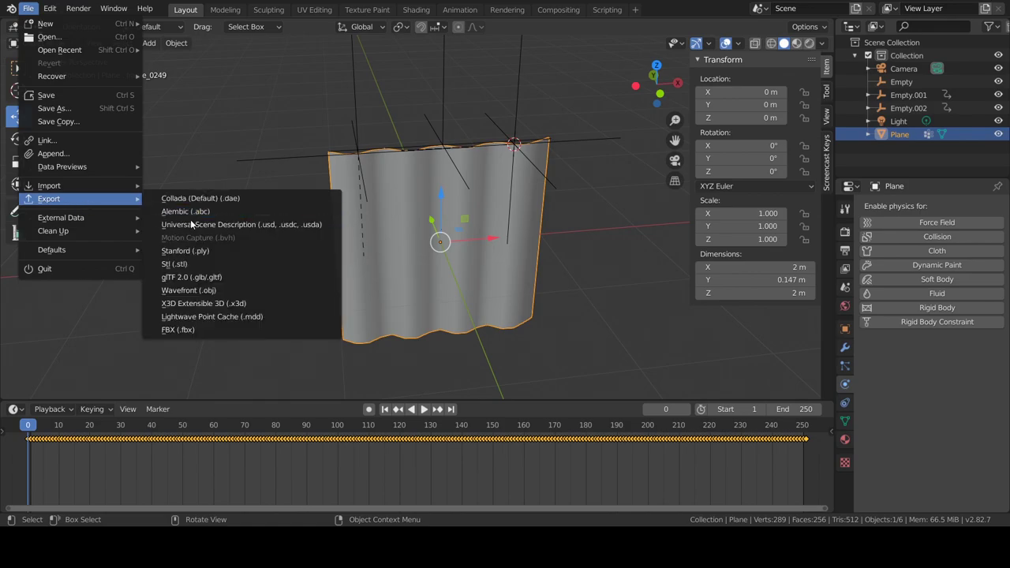
{"action": "left_click", "coordinate": [190, 328]}
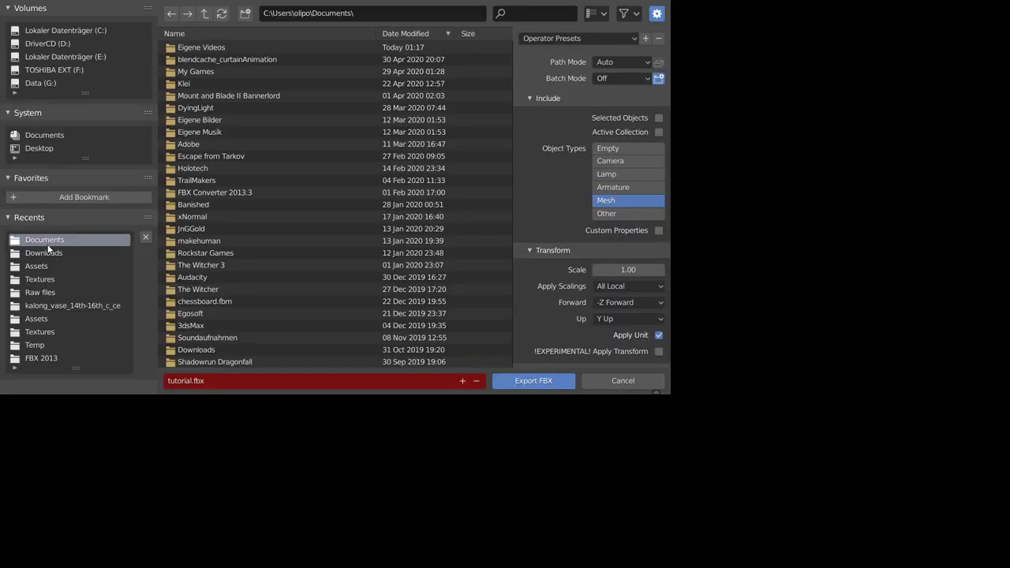
{"action": "scroll", "coordinate": [624, 314], "scroll_direction": "down", "scroll_amount": 1}
{"action": "scroll", "coordinate": [638, 309], "scroll_direction": "down", "scroll_amount": 1}
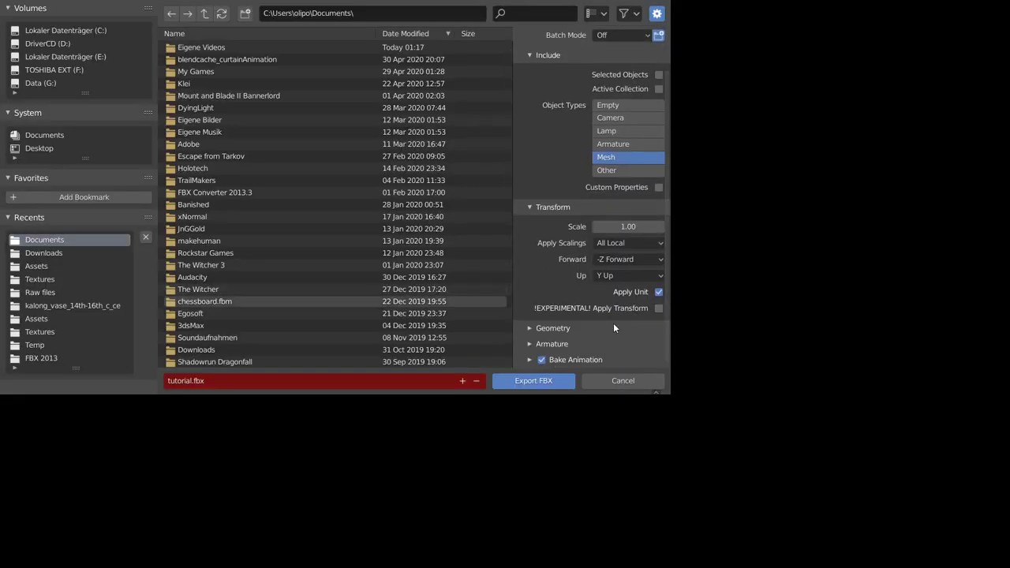
{"action": "scroll", "coordinate": [615, 331], "scroll_direction": "down", "scroll_amount": 1}
{"action": "scroll", "coordinate": [591, 337], "scroll_direction": "down", "scroll_amount": 1}
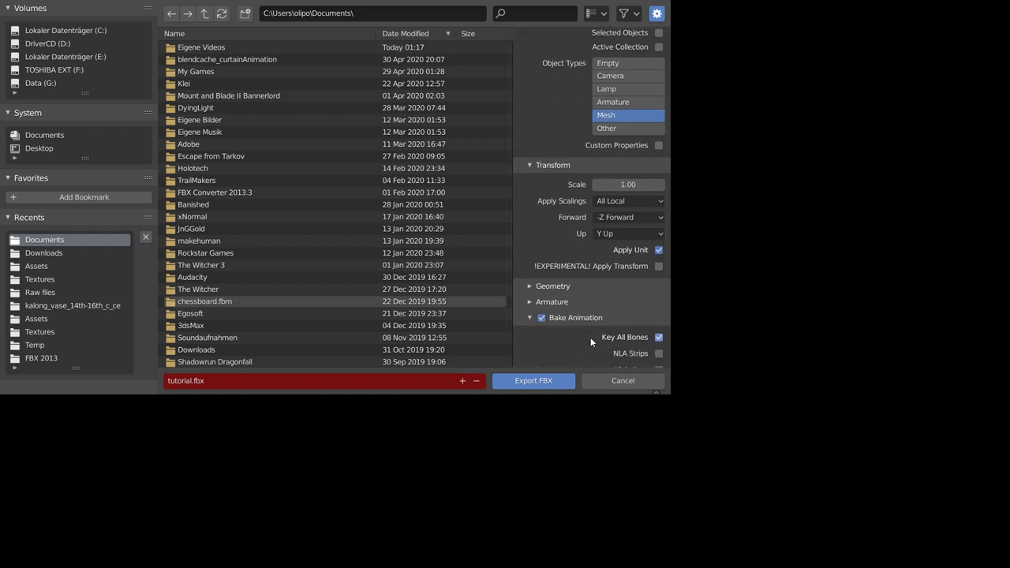
{"action": "left_click_drag", "start_coordinate": [669, 304], "coordinate": [669, 358]}
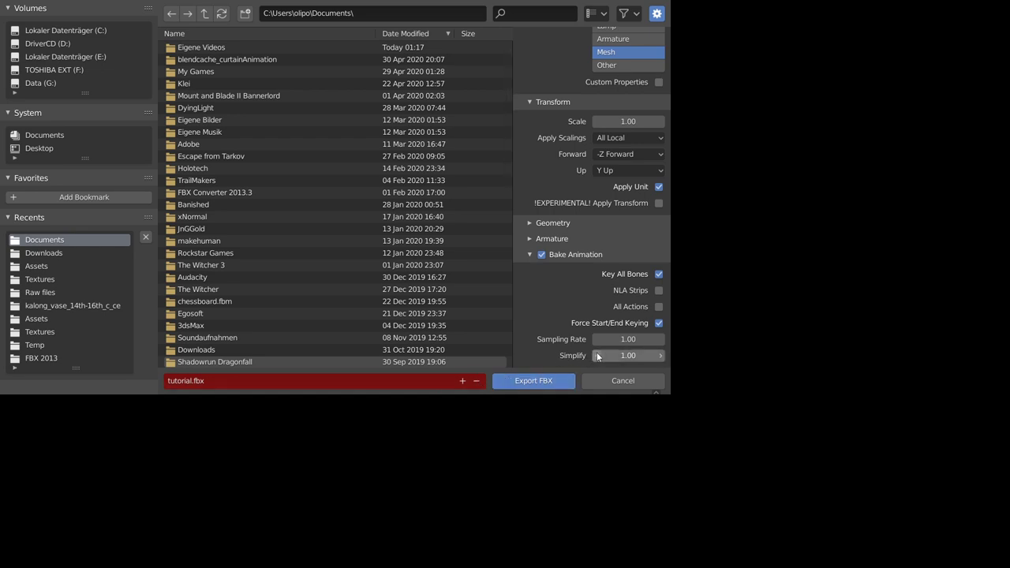
{"action": "left_click_drag", "start_coordinate": [620, 355], "coordinate": [584, 355]}
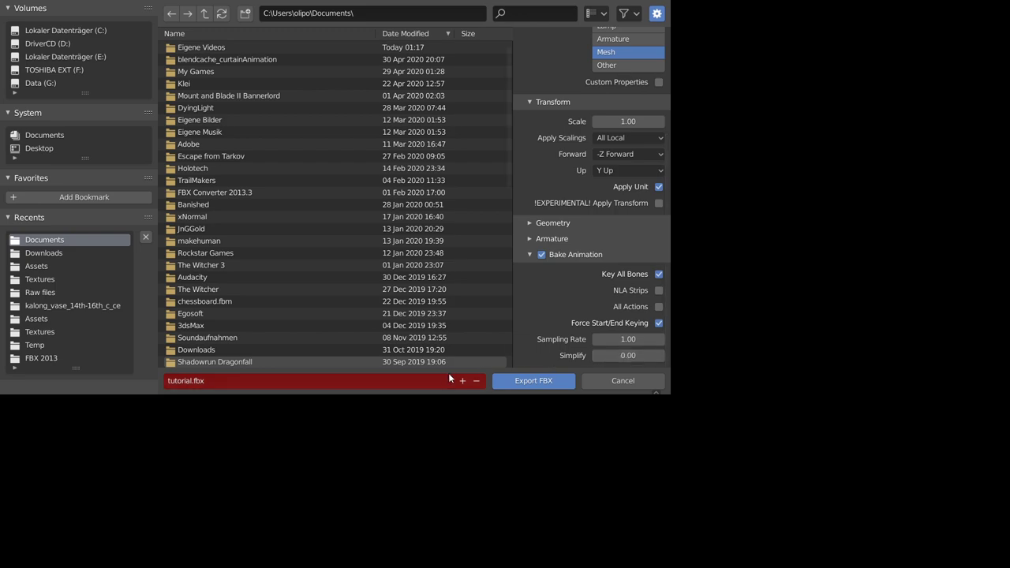
{"action": "left_click", "coordinate": [534, 381]}
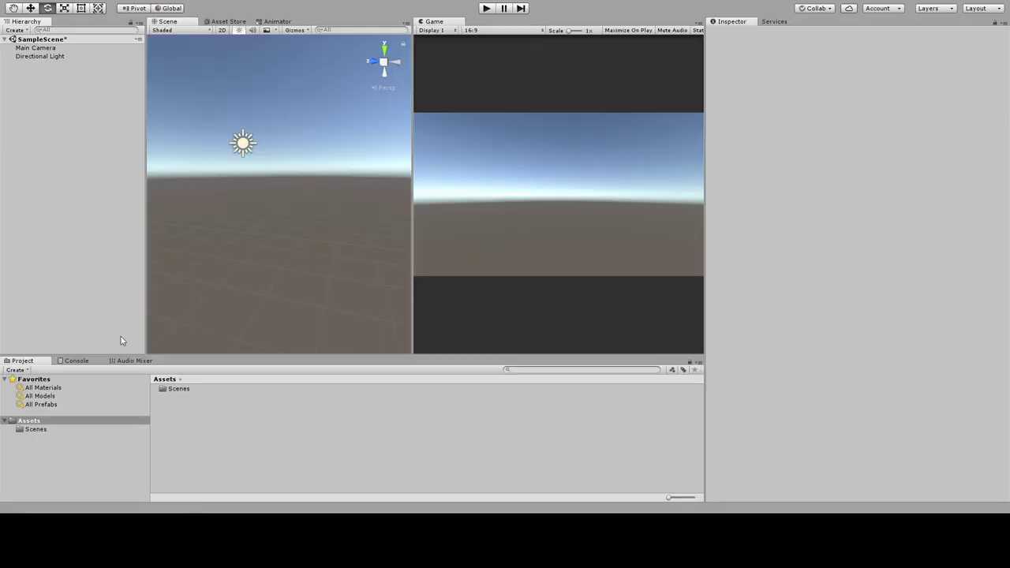
Step: Select tutorial.fbx in Assets, turn its preview, and play then stop the cloth animation
{"action": "left_click", "coordinate": [201, 419]}
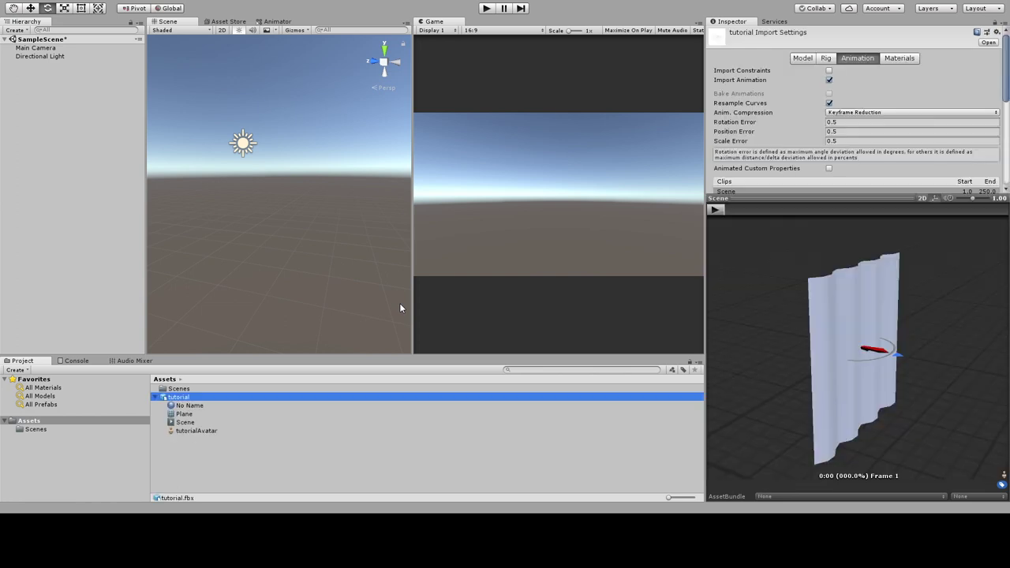
{"action": "mouse_move", "coordinate": [808, 364]}
{"action": "left_mouse_down"}
{"action": "mouse_move", "coordinate": [841, 384]}
{"action": "mouse_move", "coordinate": [783, 363]}
{"action": "mouse_move", "coordinate": [801, 361]}
{"action": "mouse_move", "coordinate": [756, 284]}
{"action": "left_mouse_up"}
{"action": "left_click", "coordinate": [716, 210]}
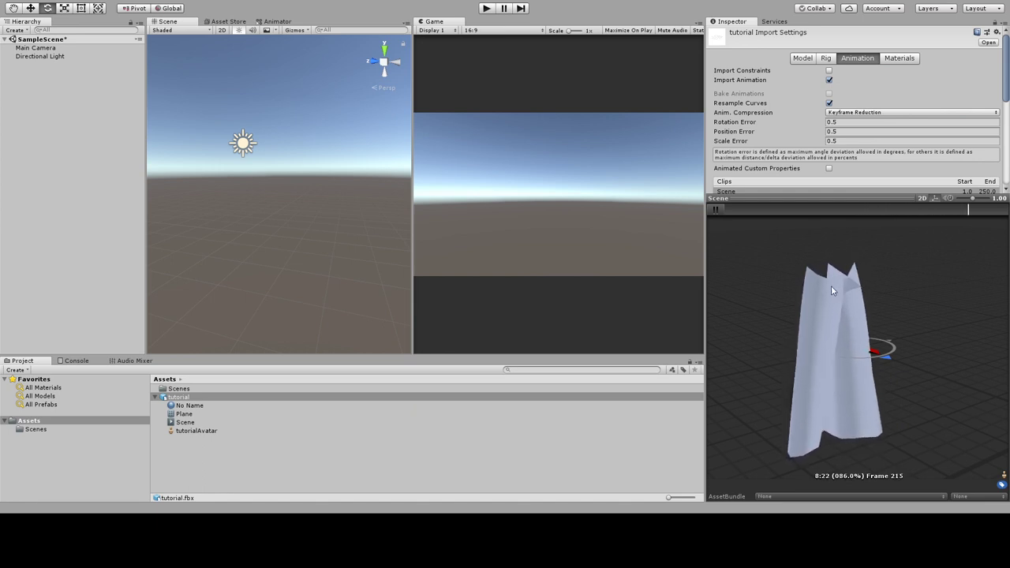
{"action": "left_click", "coordinate": [716, 210]}
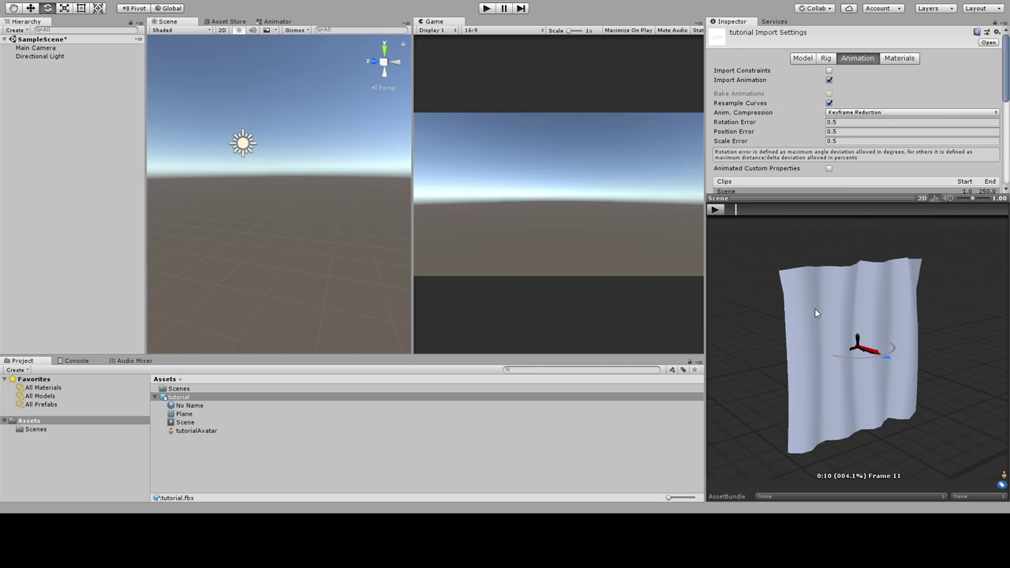
Step: Turn off Resample Curves and Anim. Compression, apply, and preview the curtain deforming
{"action": "left_click", "coordinate": [829, 103]}
{"action": "left_click", "coordinate": [839, 114]}
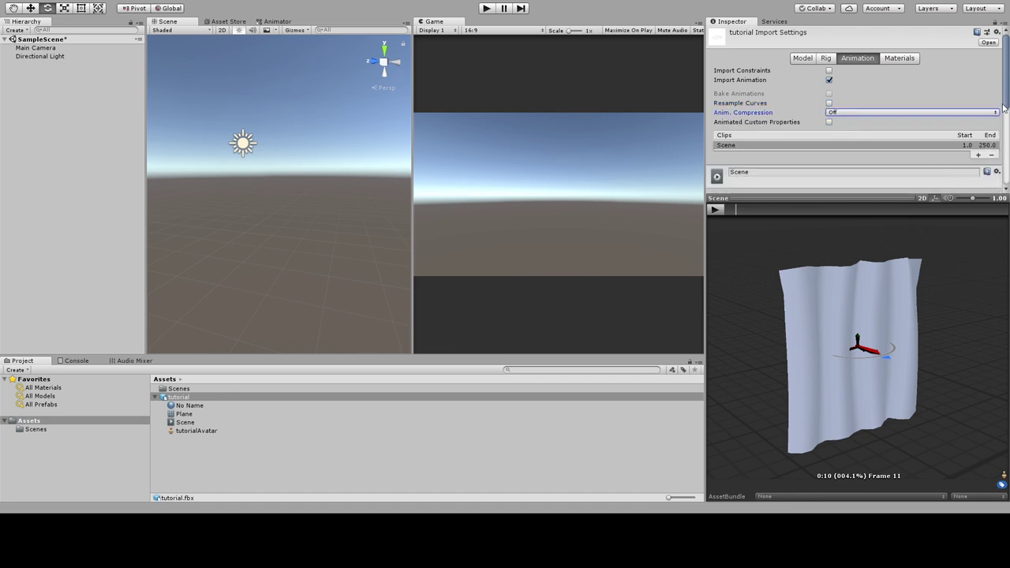
{"action": "scroll", "coordinate": [1005, 107], "scroll_direction": "down", "scroll_amount": 5}
{"action": "left_click", "coordinate": [987, 181]}
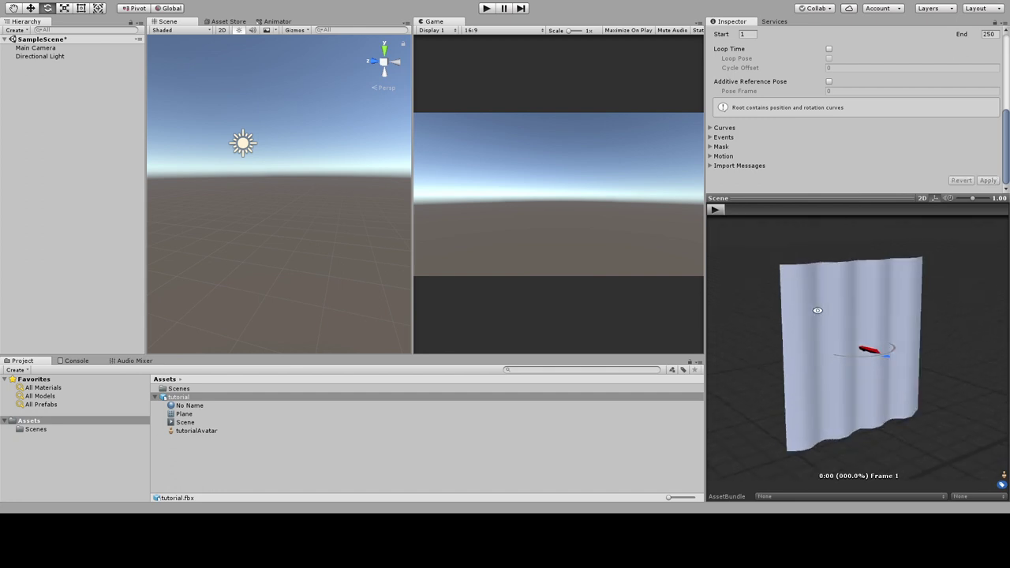
{"action": "left_click", "coordinate": [716, 210]}
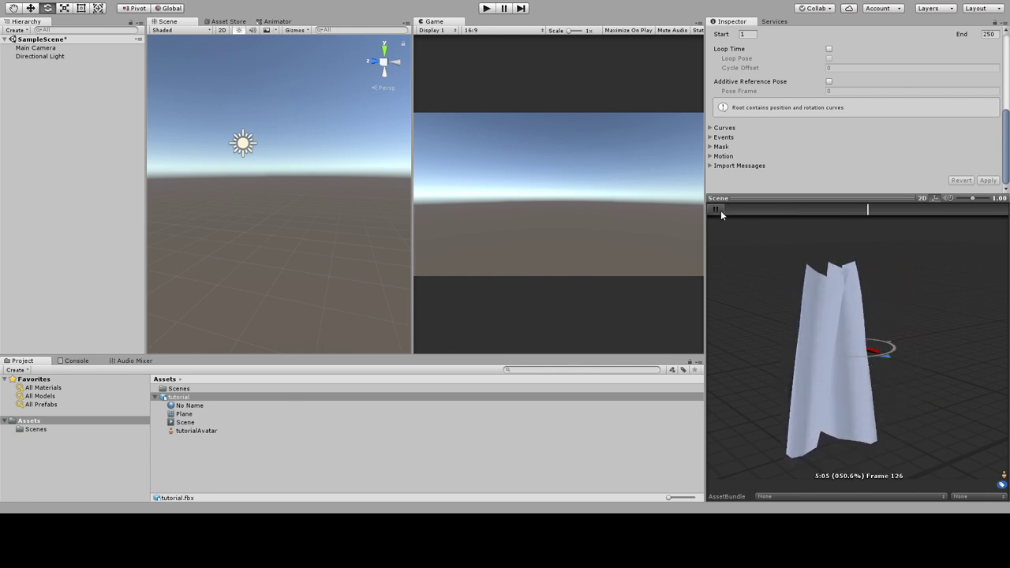
{"action": "left_click", "coordinate": [716, 208]}
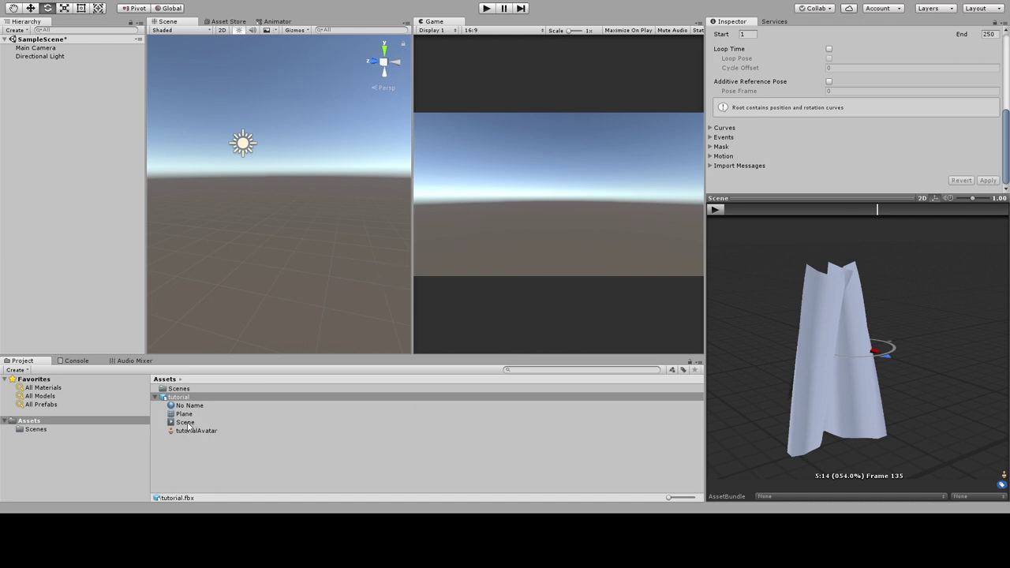
Step: Place the tutorial curtain in SampleScene, turn it on its vertical axis to face the camera, and exit Play mode
{"action": "mouse_move", "coordinate": [180, 399]}
{"action": "left_mouse_down"}
{"action": "mouse_move", "coordinate": [269, 227]}
{"action": "mouse_move", "coordinate": [267, 238]}
{"action": "left_mouse_up"}
{"action": "scroll", "coordinate": [276, 226], "scroll_direction": "up", "scroll_amount": 1}
{"action": "scroll", "coordinate": [276, 225], "scroll_direction": "up", "scroll_amount": 2}
{"action": "scroll", "coordinate": [272, 228], "scroll_direction": "up", "scroll_amount": 1}
{"action": "mouse_move", "coordinate": [265, 228]}
{"action": "left_mouse_down"}
{"action": "mouse_move", "coordinate": [406, 227]}
{"action": "mouse_move", "coordinate": [232, 233]}
{"action": "mouse_move", "coordinate": [494, 224]}
{"action": "mouse_move", "coordinate": [482, 226]}
{"action": "left_mouse_up"}
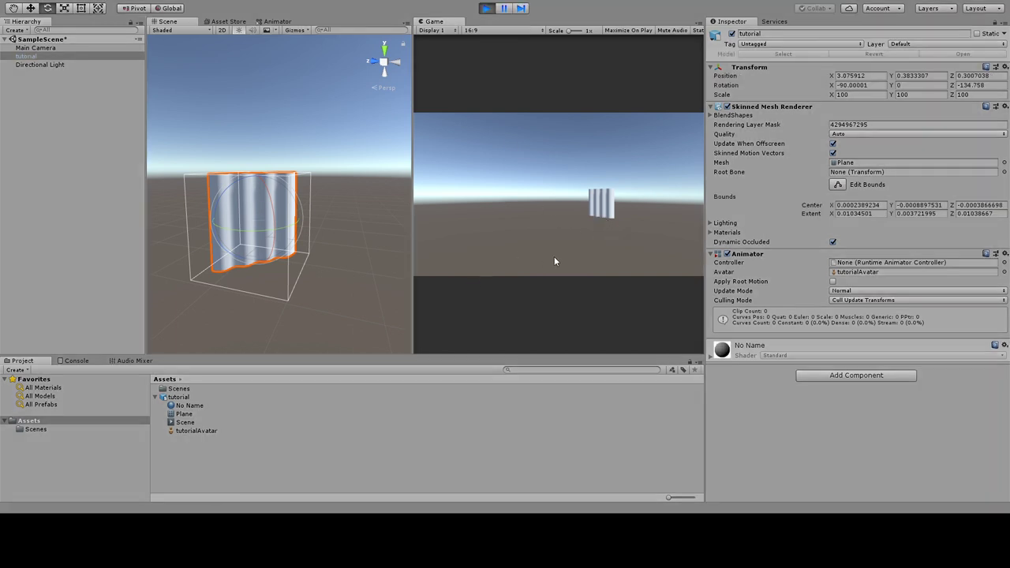
{"action": "left_click", "coordinate": [483, 10]}
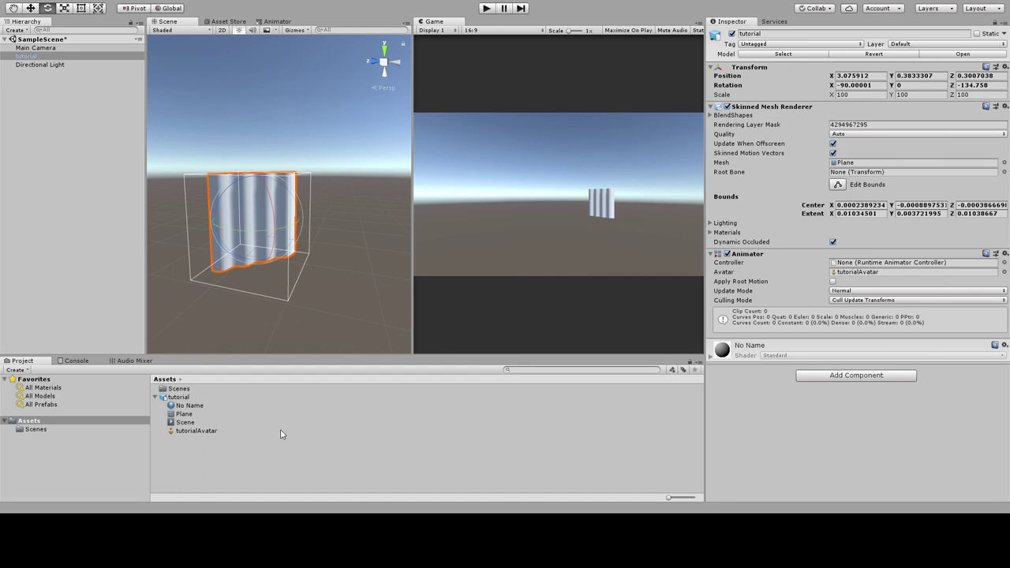
Step: Create a New Animator Controller and assign it to the tutorial curtain's Animator
{"action": "left_click", "coordinate": [196, 462]}
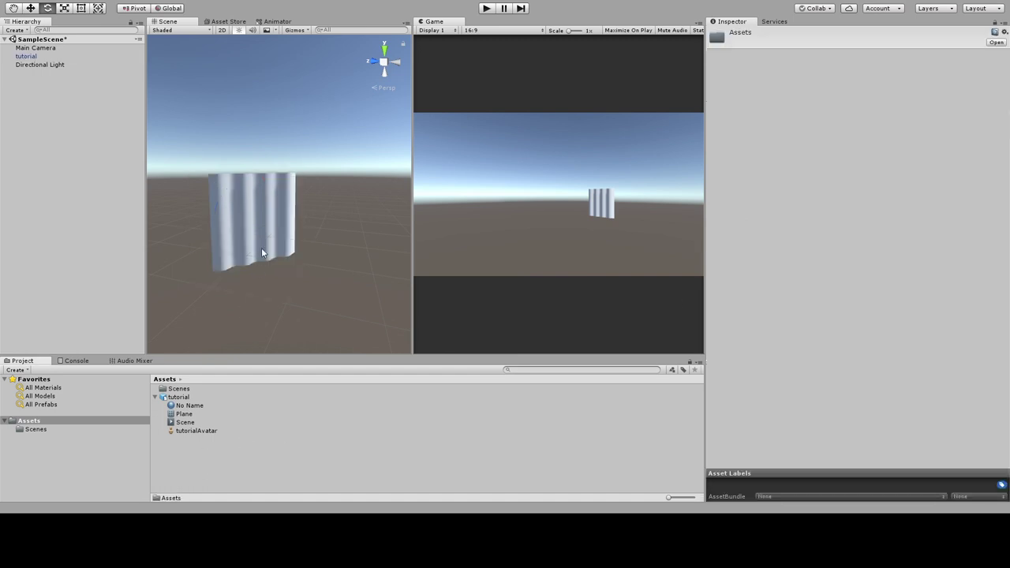
{"action": "left_click", "coordinate": [417, 390]}
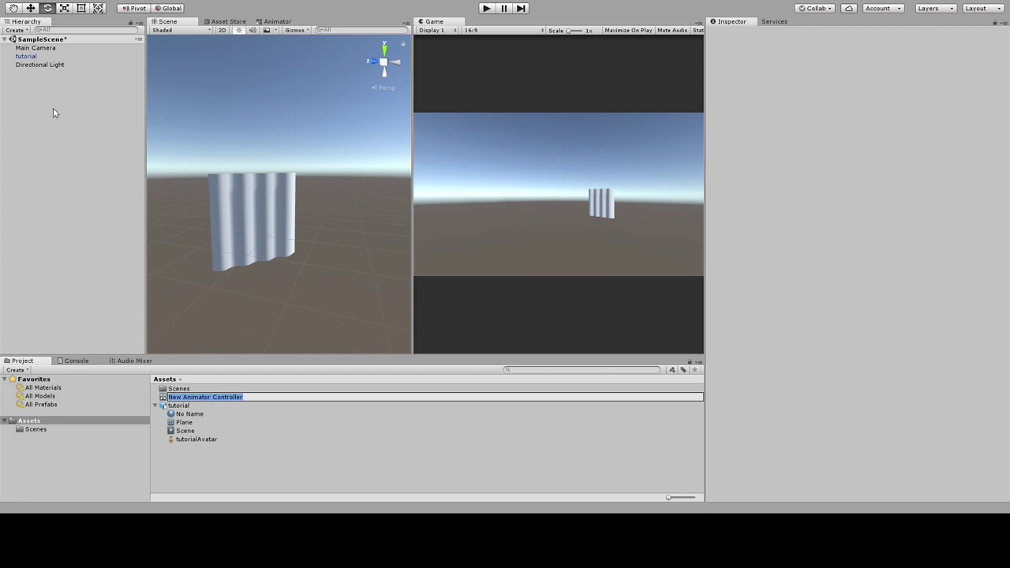
{"action": "key", "text": "Return"}
{"action": "left_click", "coordinate": [26, 56]}
{"action": "left_click_drag", "start_coordinate": [204, 397], "coordinate": [853, 266]}
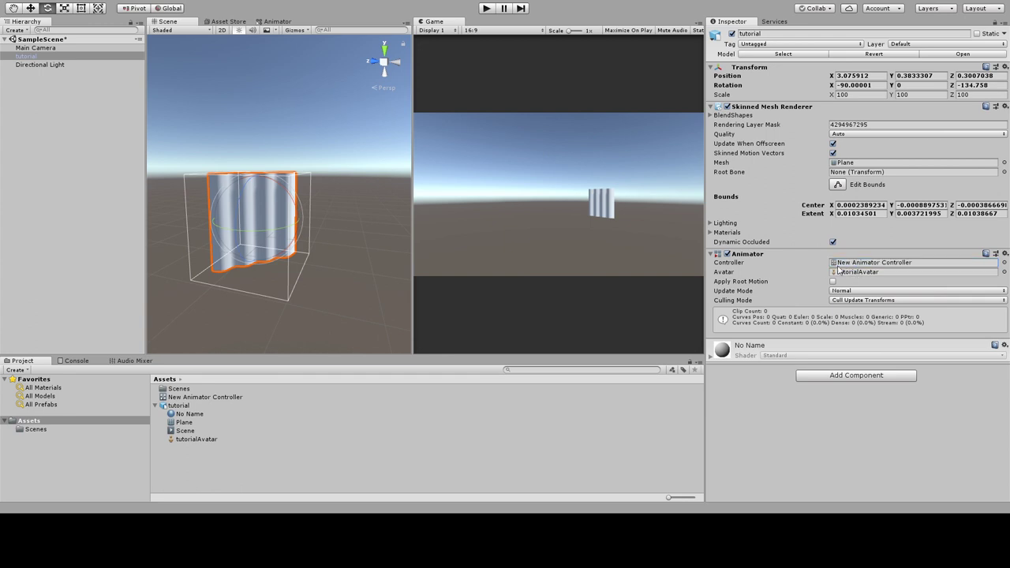
Step: Add the Scene clip to the New Animator Controller as its default state
{"action": "double_click", "coordinate": [222, 398]}
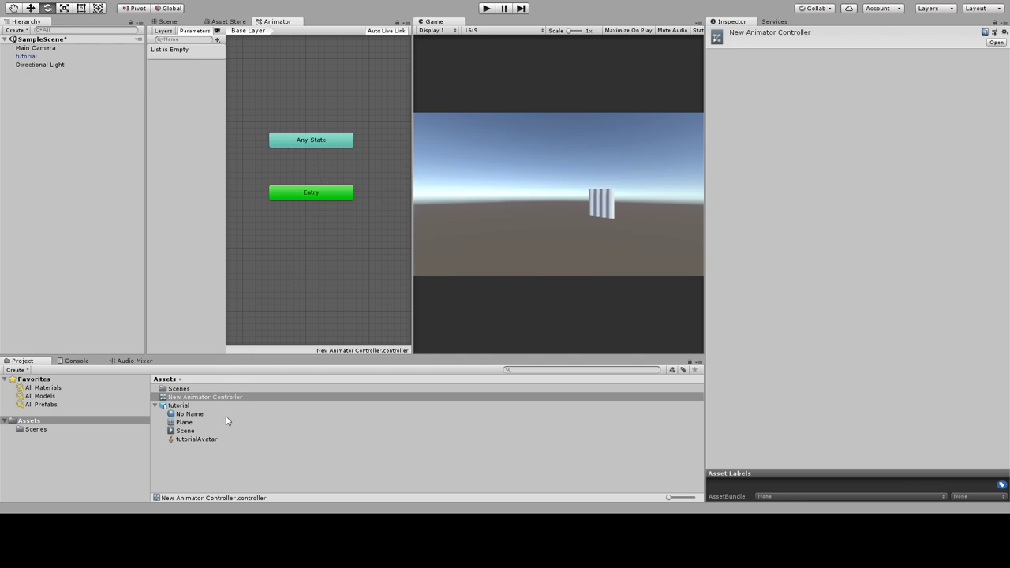
{"action": "left_click", "coordinate": [191, 431]}
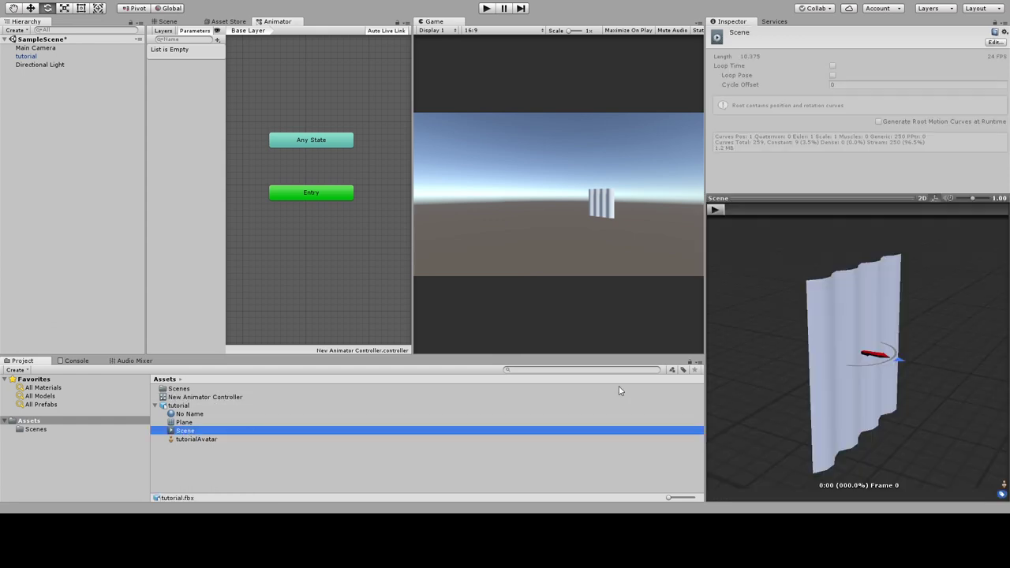
{"action": "left_click", "coordinate": [304, 240]}
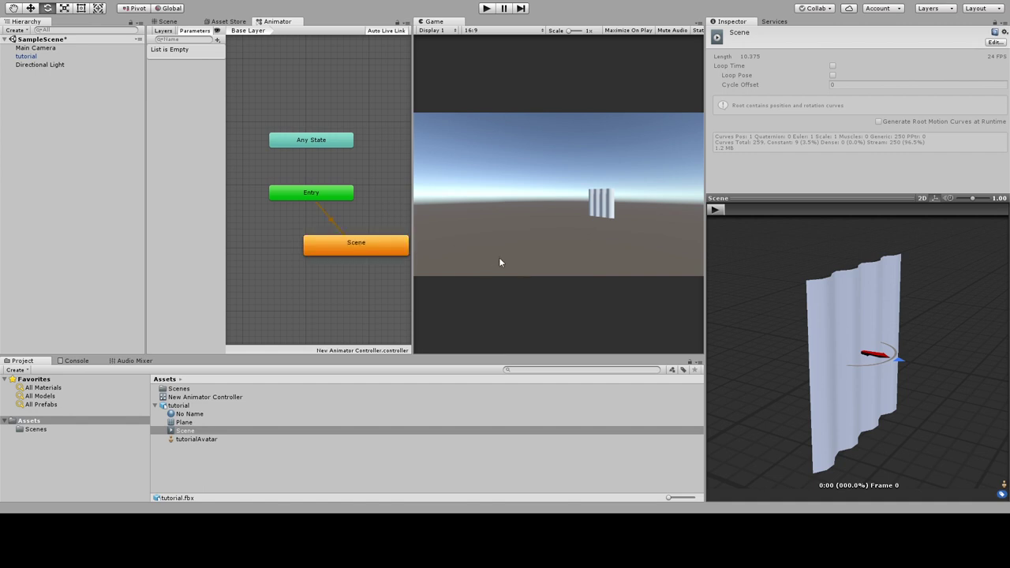
Step: Move the Scene state below Entry and confirm its Motion is the Scene clip
{"action": "left_click_drag", "start_coordinate": [371, 260], "coordinate": [315, 258]}
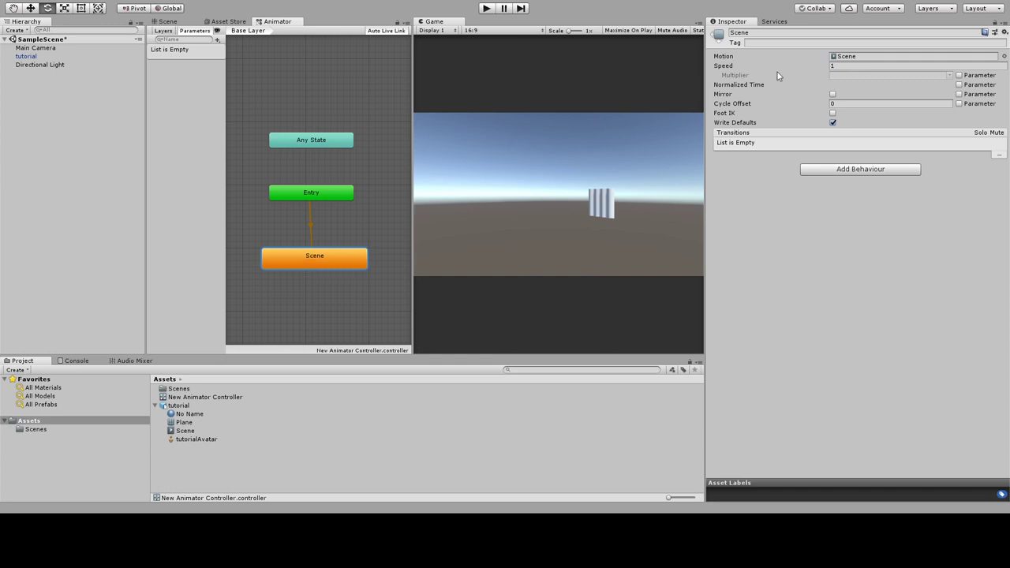
{"action": "left_click", "coordinate": [849, 57]}
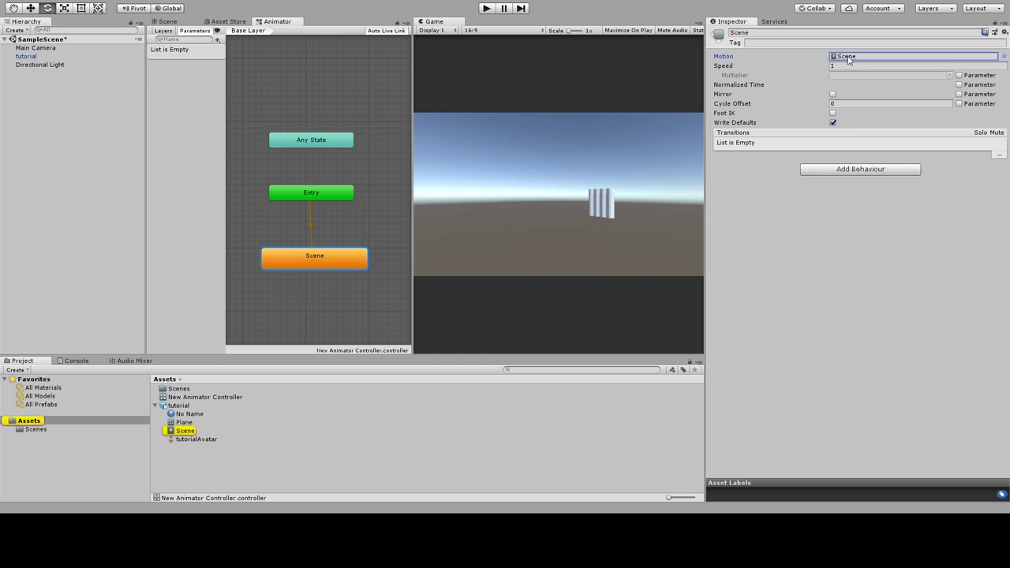
{"action": "left_click", "coordinate": [487, 71]}
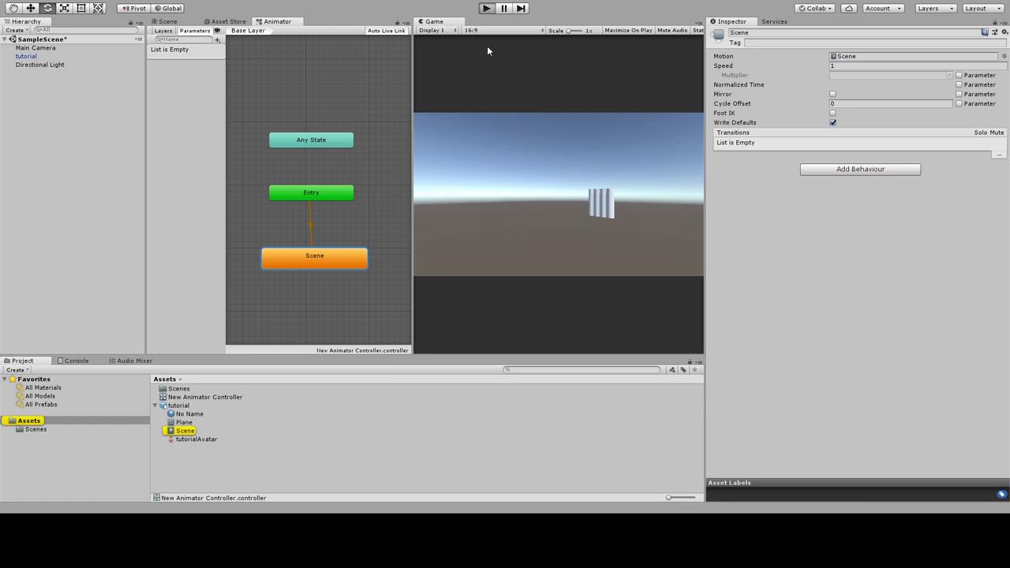
Step: Test-play the game, stop it, and return to the Scene view
{"action": "key", "text": "ctrl+p"}
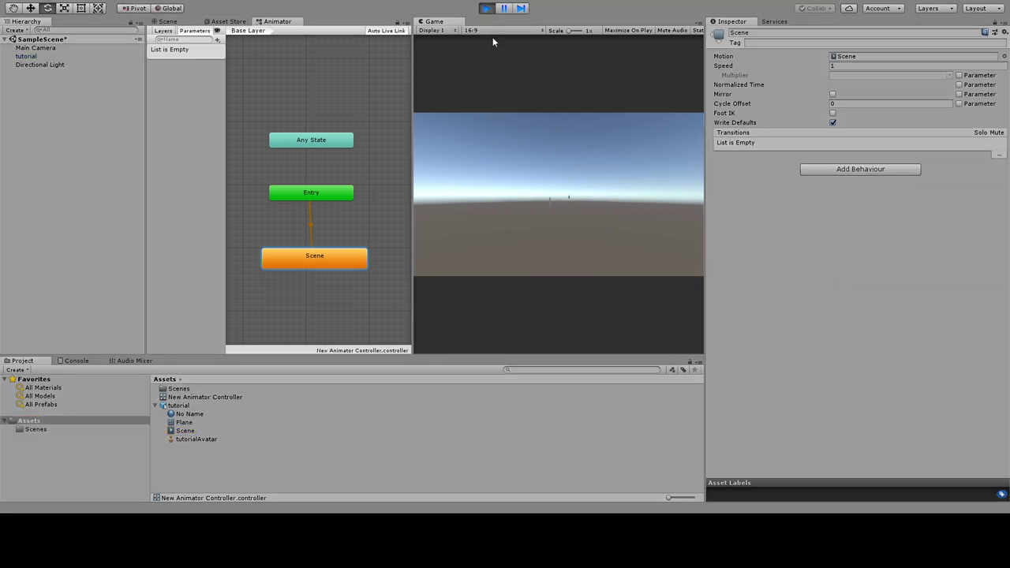
{"action": "left_click", "coordinate": [487, 8]}
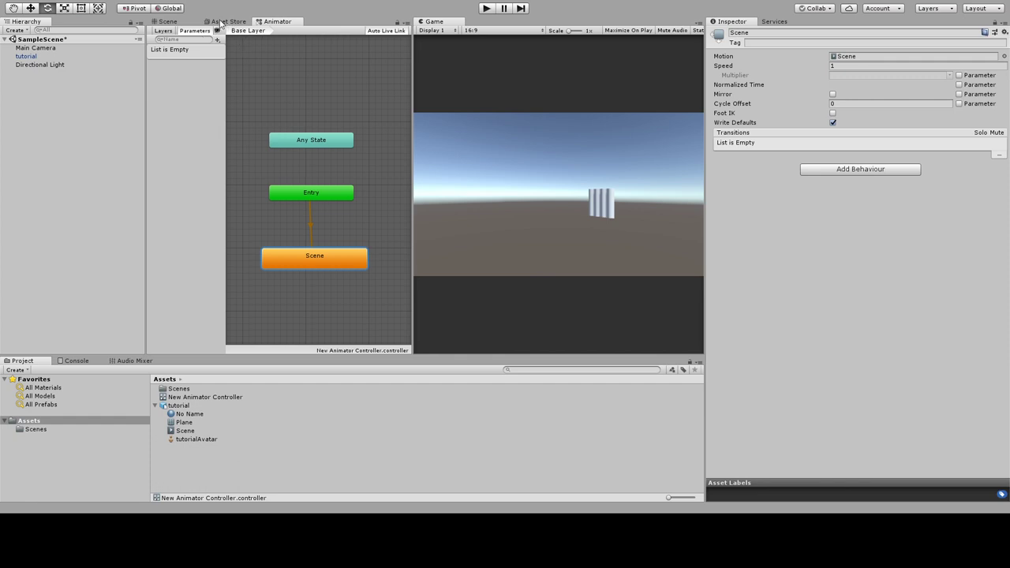
{"action": "left_click", "coordinate": [169, 22]}
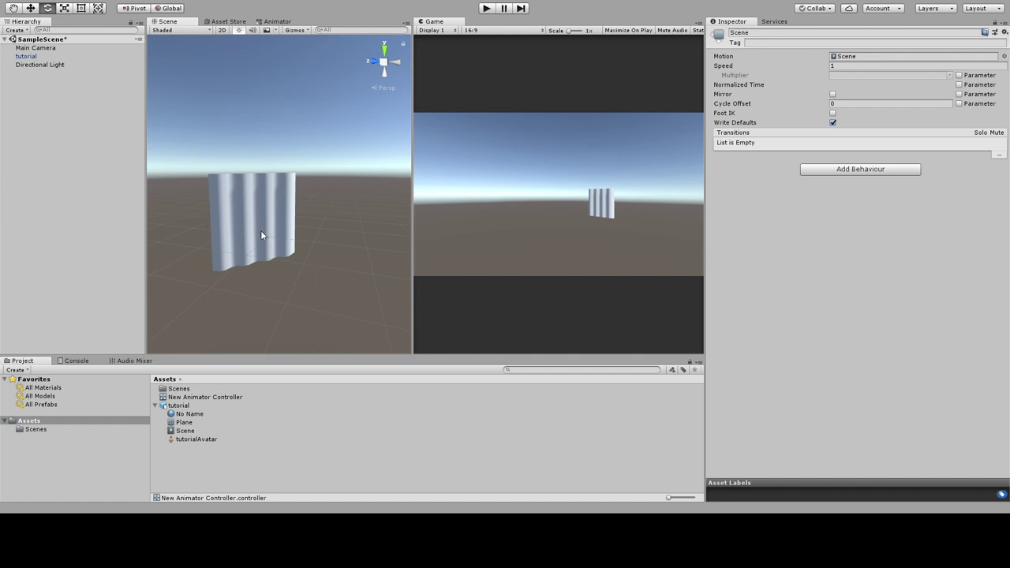
Step: Zoom out and play-test the curtain gathering inward, then stop and clear the selection
{"action": "right_click_drag", "start_coordinate": [261, 231], "coordinate": [295, 232]}
{"action": "scroll", "coordinate": [302, 243], "scroll_direction": "down", "scroll_amount": 3}
{"action": "scroll", "coordinate": [278, 254], "scroll_direction": "down", "scroll_amount": 2}
{"action": "scroll", "coordinate": [285, 239], "scroll_direction": "down", "scroll_amount": 1}
{"action": "scroll", "coordinate": [299, 246], "scroll_direction": "down", "scroll_amount": 2}
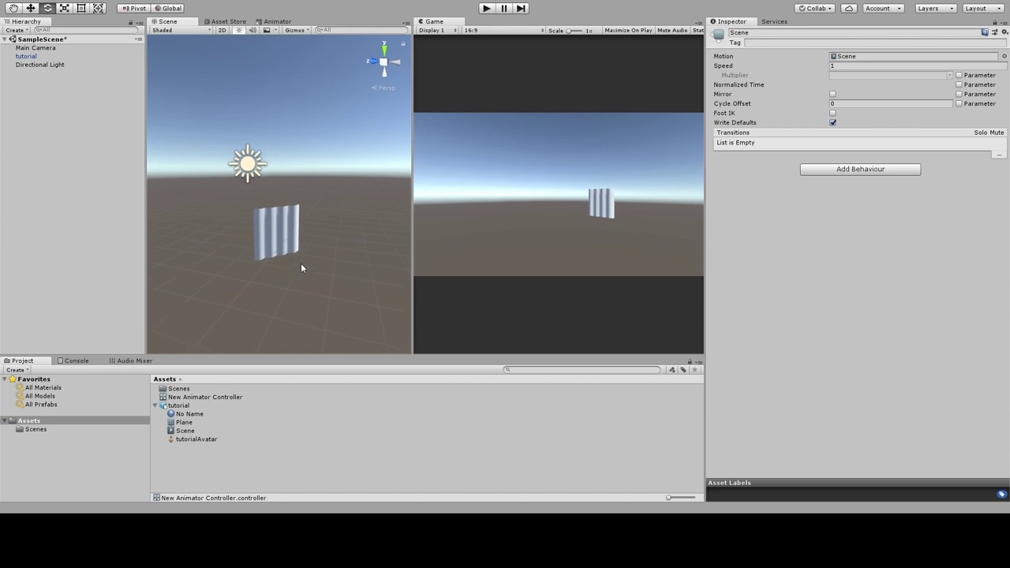
{"action": "left_click", "coordinate": [489, 11]}
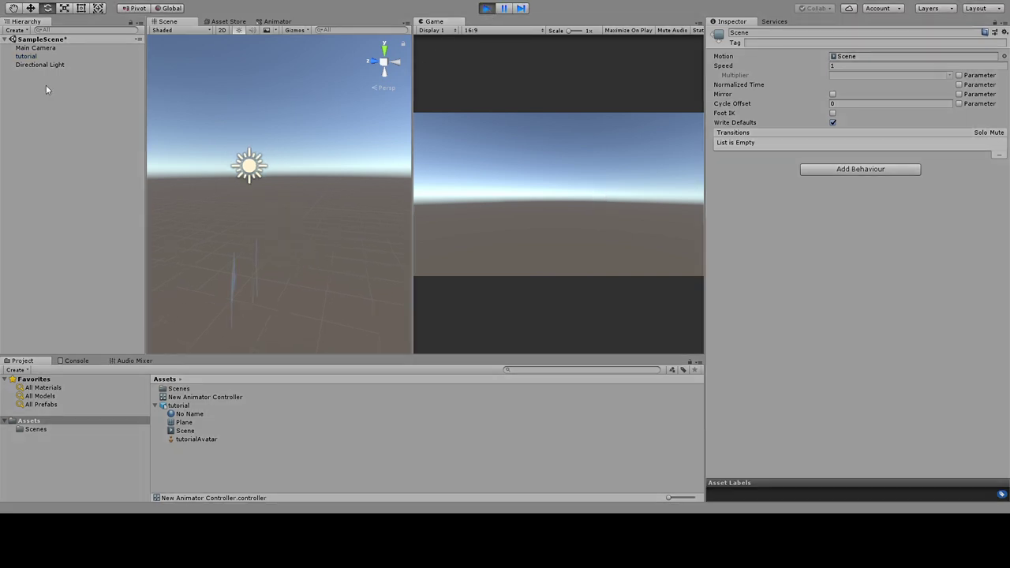
{"action": "left_click", "coordinate": [25, 56]}
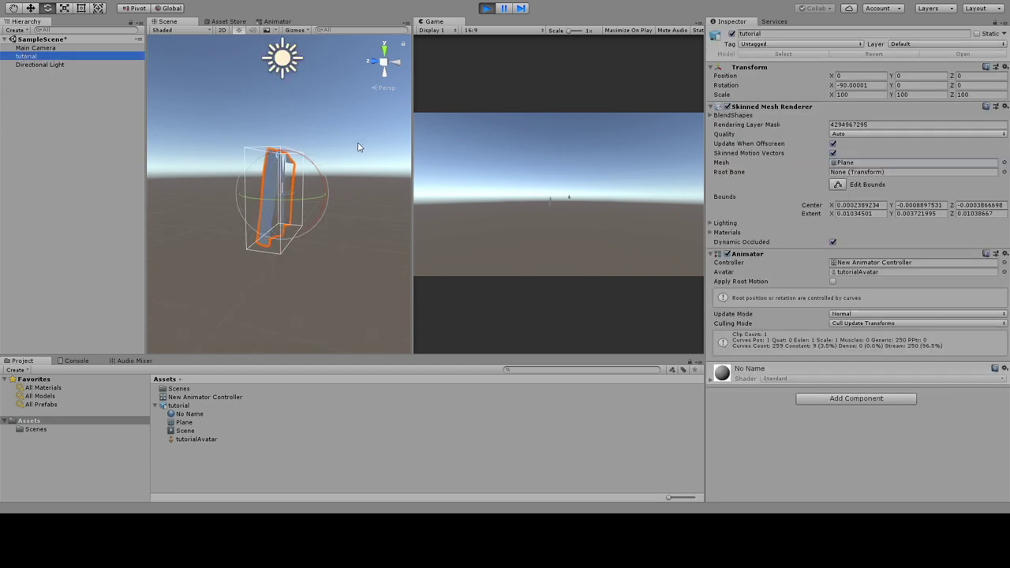
{"action": "left_click_drag", "start_coordinate": [356, 147], "coordinate": [224, 233]}
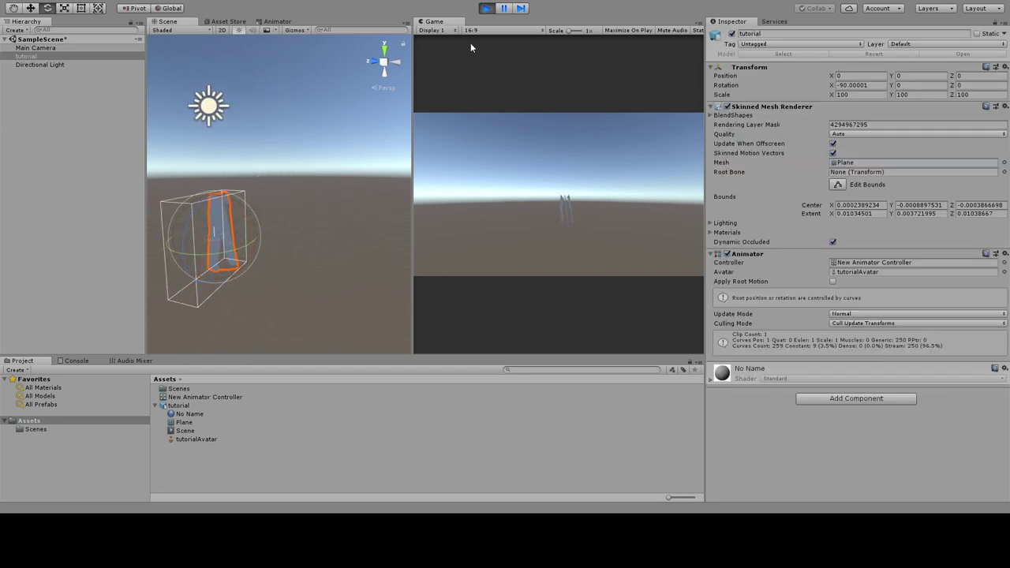
{"action": "left_click", "coordinate": [488, 10]}
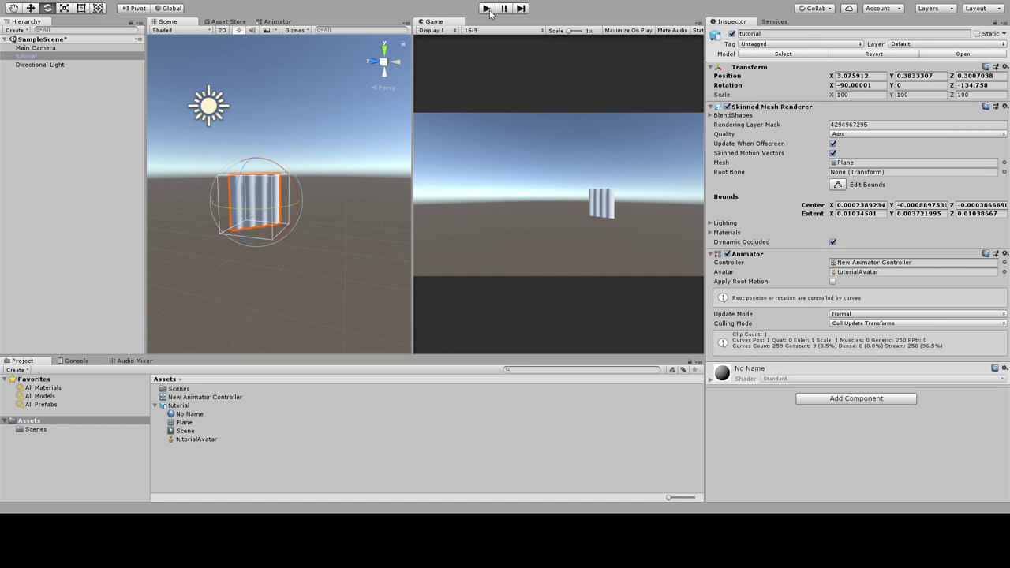
{"action": "left_click", "coordinate": [28, 82]}
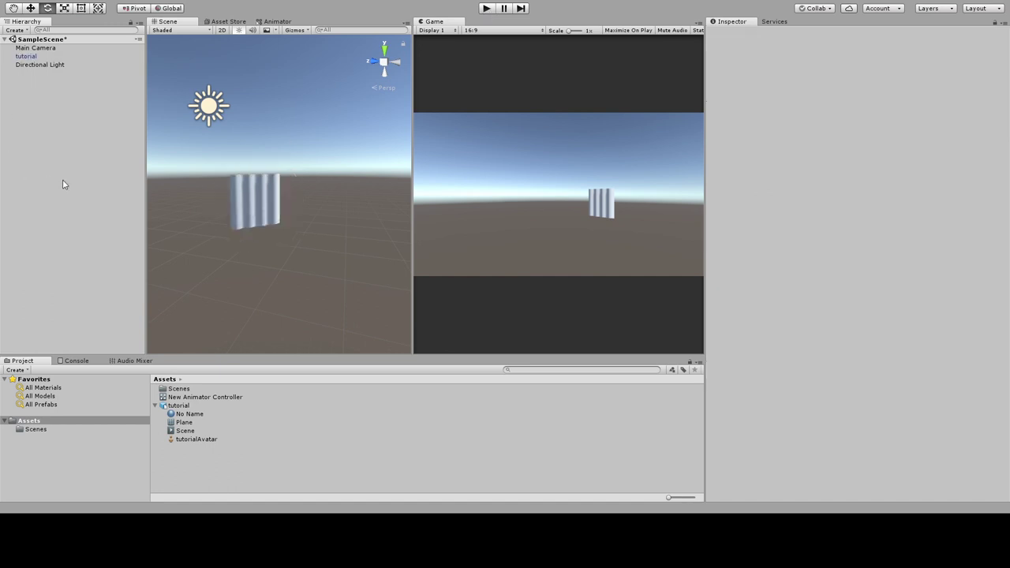
Step: Create an empty GameObject and make the tutorial curtain its child
{"action": "key", "text": "ctrl+shift+n"}
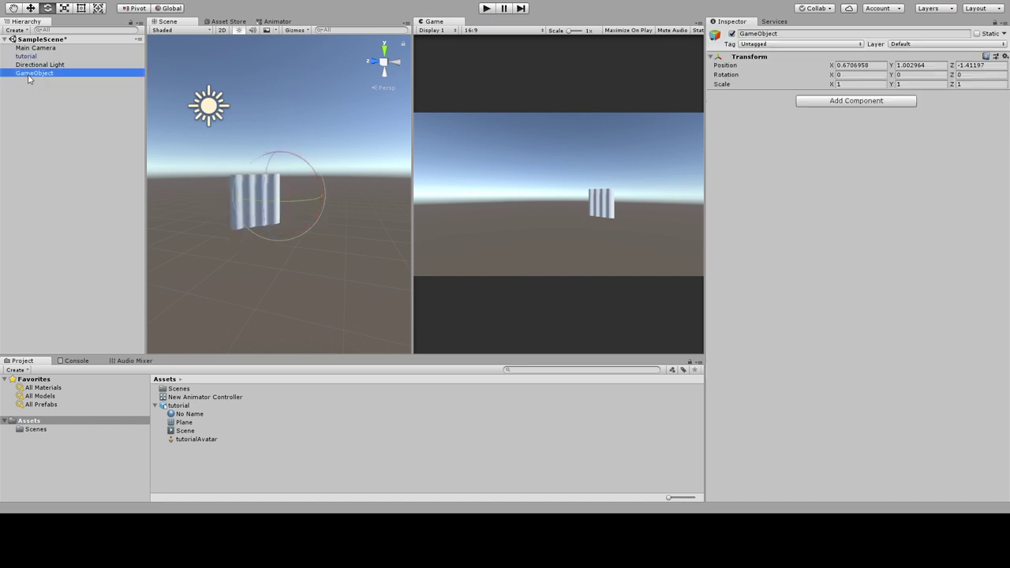
{"action": "left_click", "coordinate": [29, 58]}
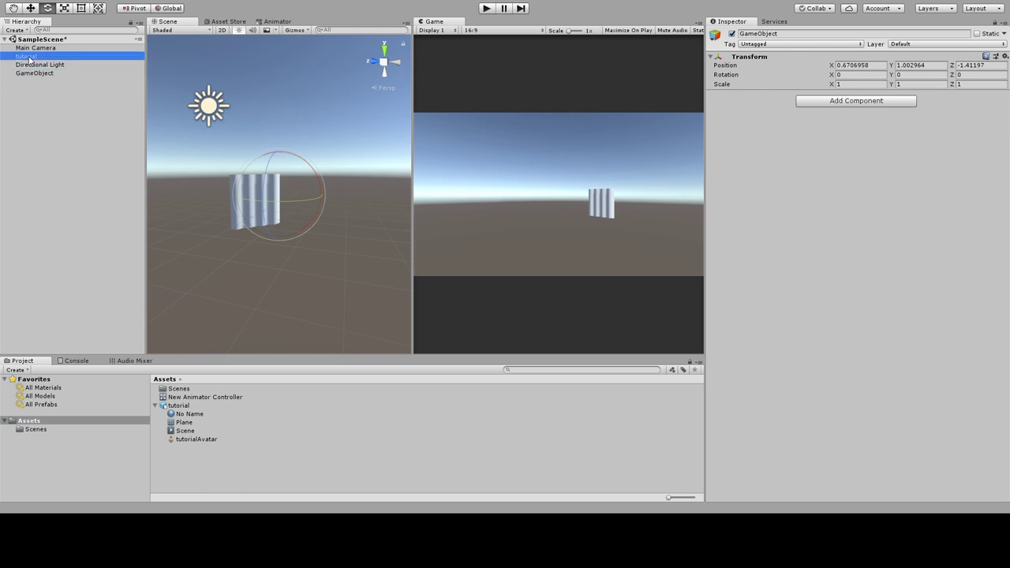
{"action": "left_click_drag", "start_coordinate": [29, 59], "coordinate": [33, 74]}
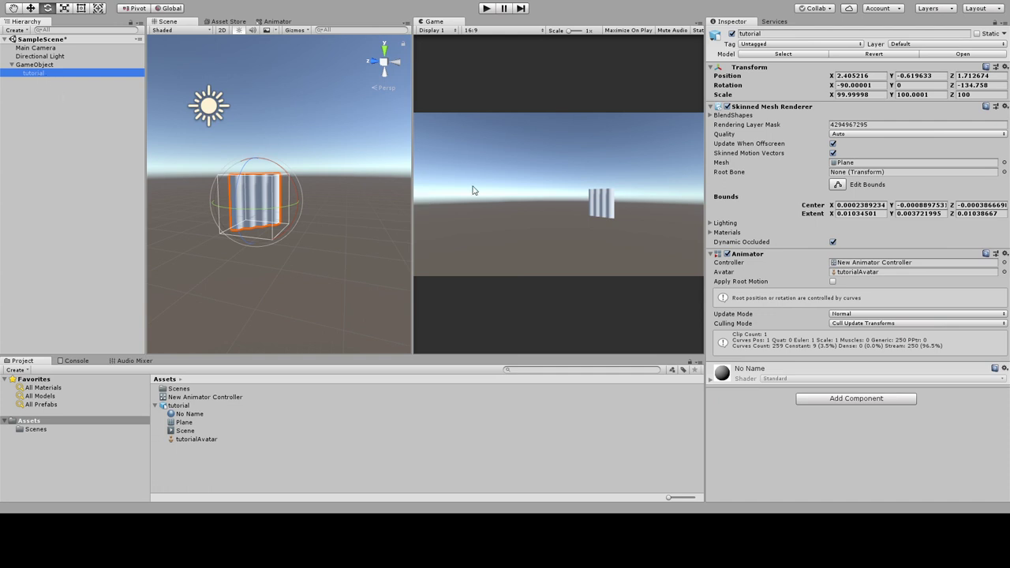
Step: Set the curtain's position to 0,0,0 and Z rotation to 0, then play the scene
{"action": "left_click", "coordinate": [988, 76]}
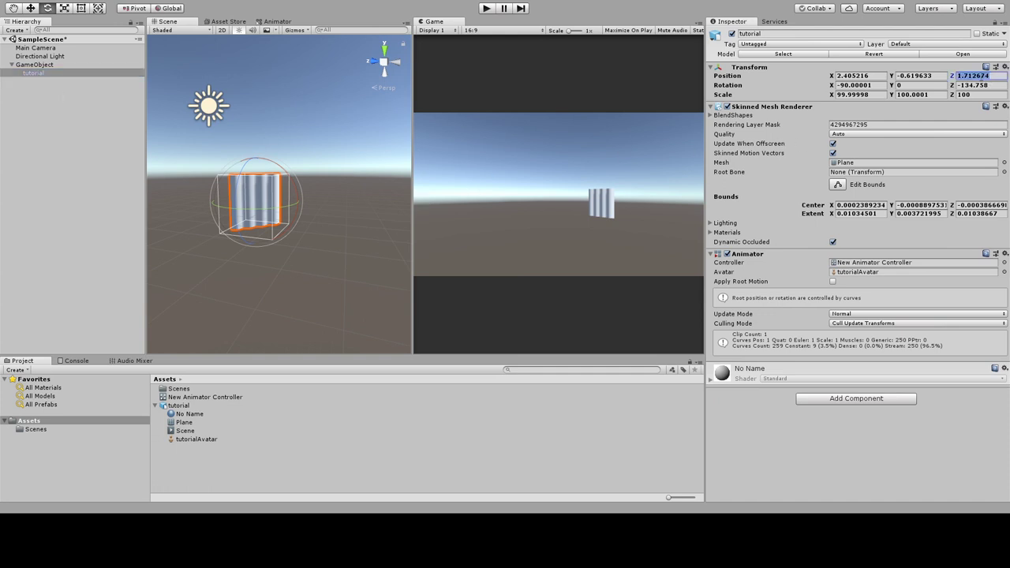
{"action": "type", "text": "0"}
{"action": "left_click", "coordinate": [936, 75]}
{"action": "type", "text": "0"}
{"action": "left_click", "coordinate": [876, 76]}
{"action": "type", "text": "0"}
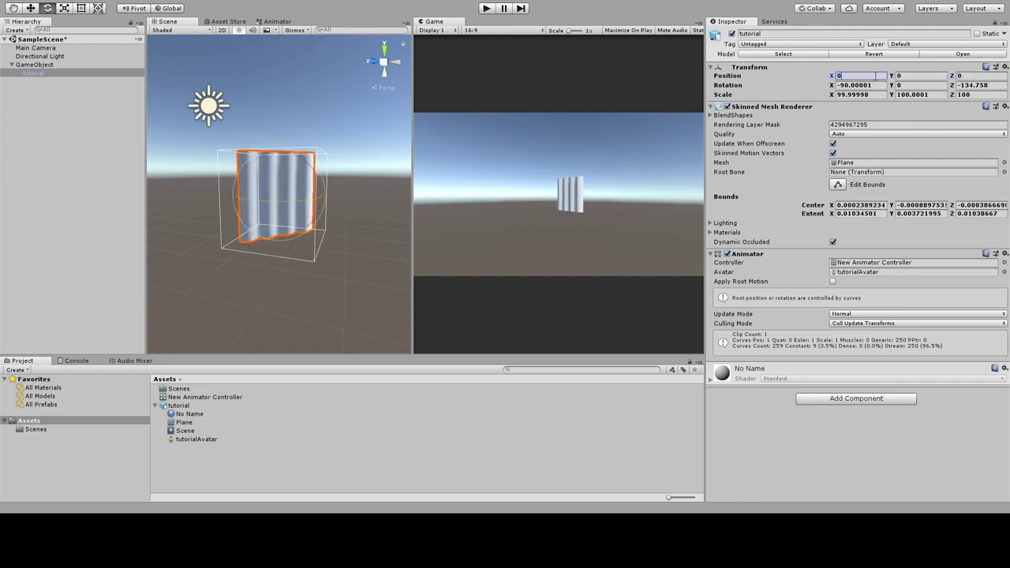
{"action": "left_click", "coordinate": [994, 85]}
{"action": "type", "text": "0"}
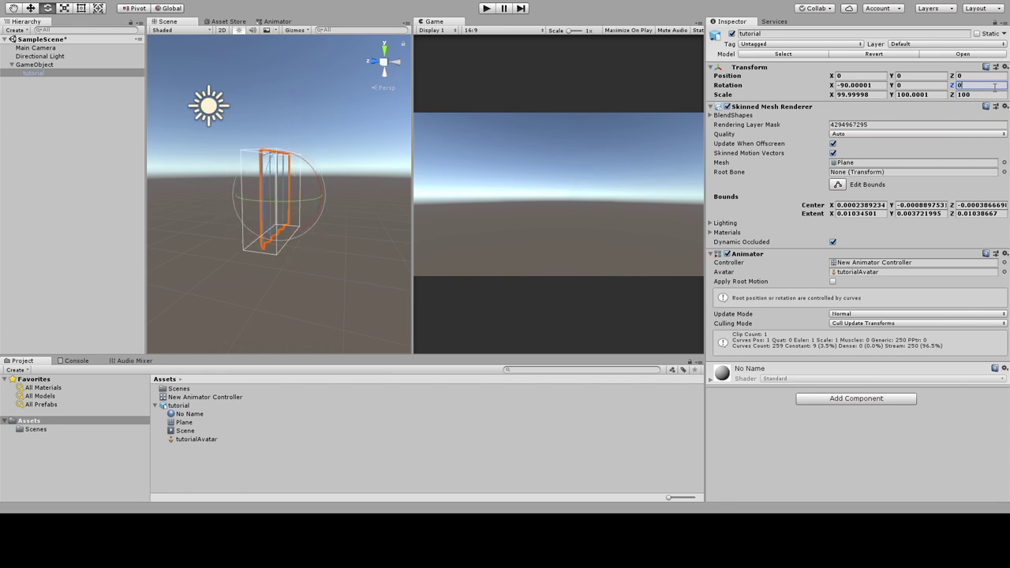
{"action": "left_click", "coordinate": [484, 11]}
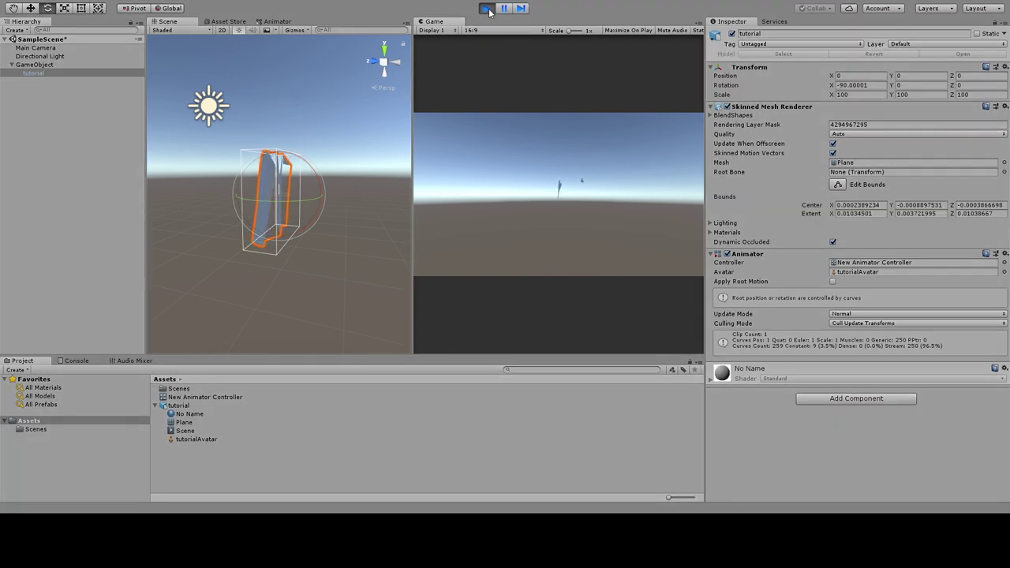
Step: Stop play, turn the parent GameObject about -145° on Y, and raise it to about 2.2
{"action": "left_click", "coordinate": [487, 8]}
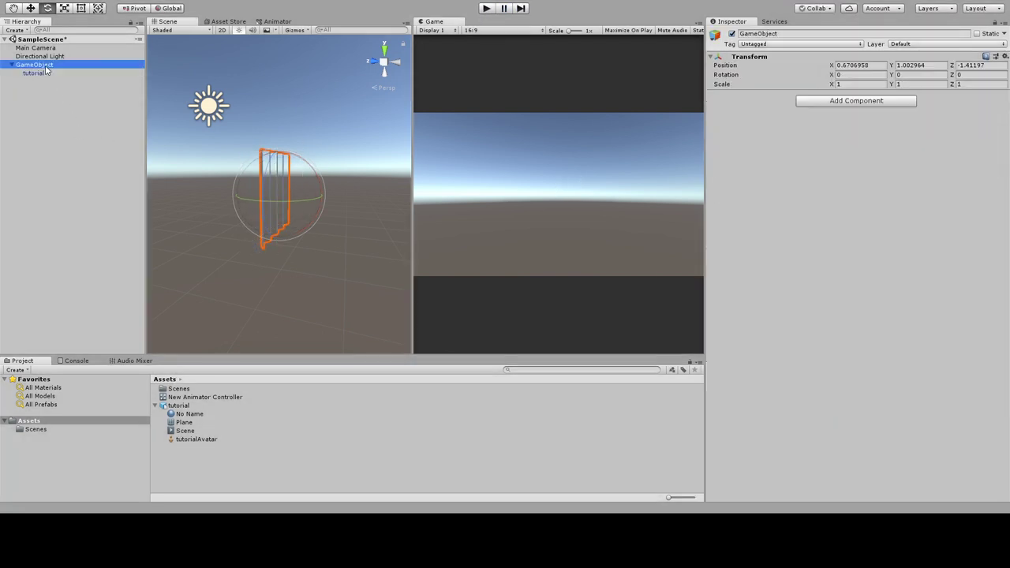
{"action": "left_click_drag", "start_coordinate": [243, 202], "coordinate": [368, 211]}
{"action": "left_click", "coordinate": [31, 8]}
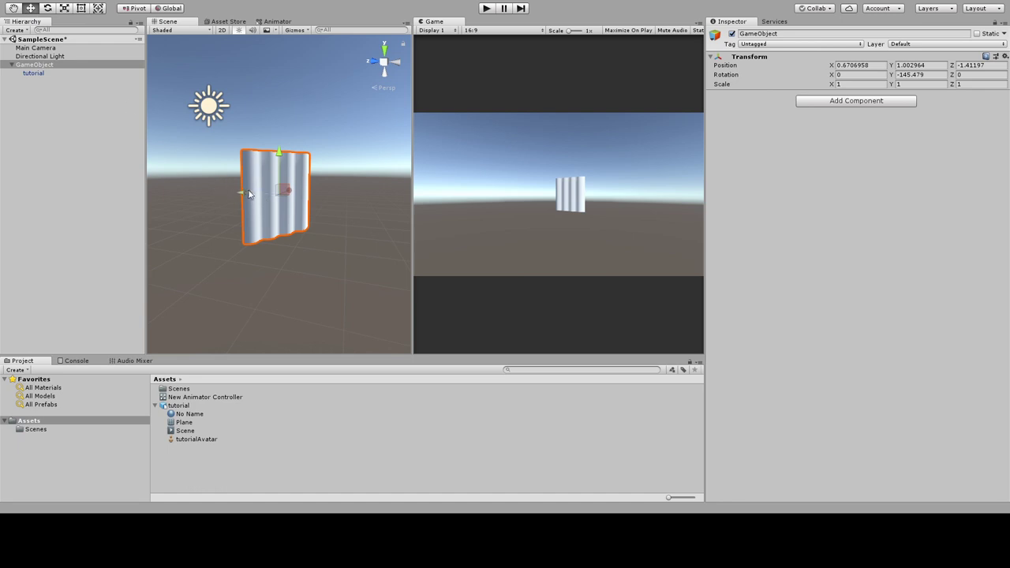
{"action": "left_click_drag", "start_coordinate": [285, 159], "coordinate": [283, 108]}
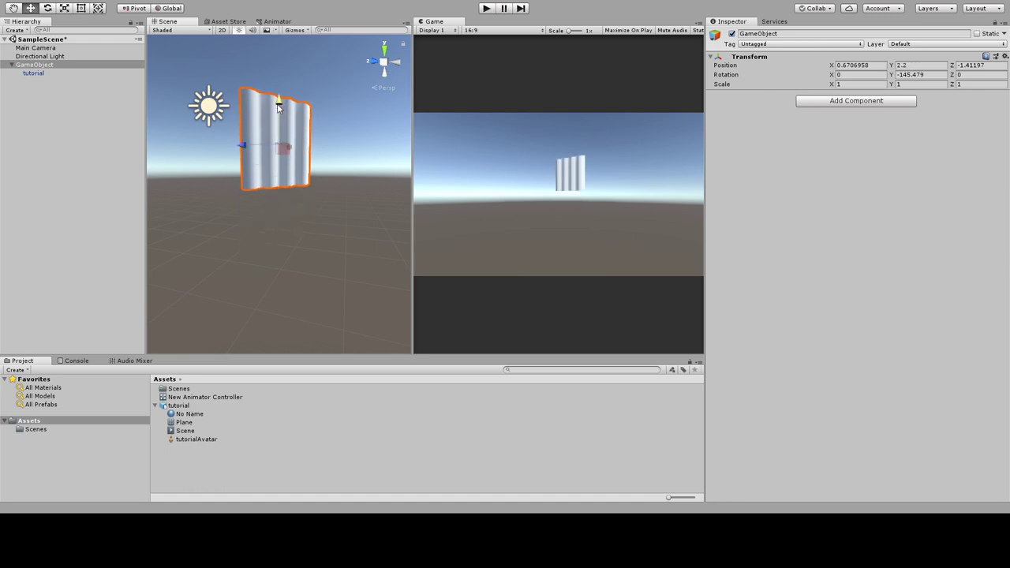
Step: Scale the parent GameObject to about 1.56 and play-test the cloth
{"action": "left_click", "coordinate": [64, 9]}
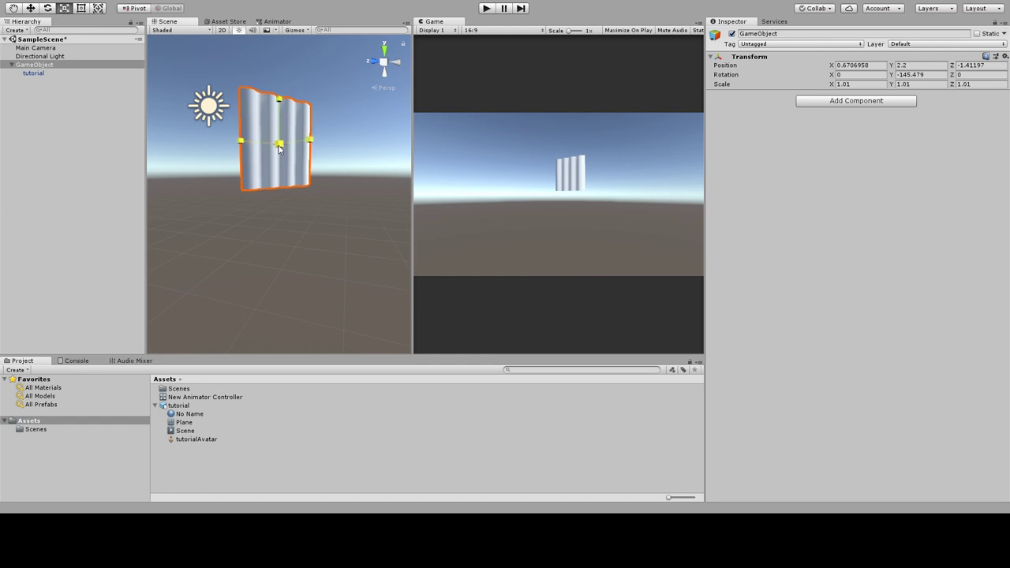
{"action": "left_click_drag", "start_coordinate": [277, 145], "coordinate": [309, 151]}
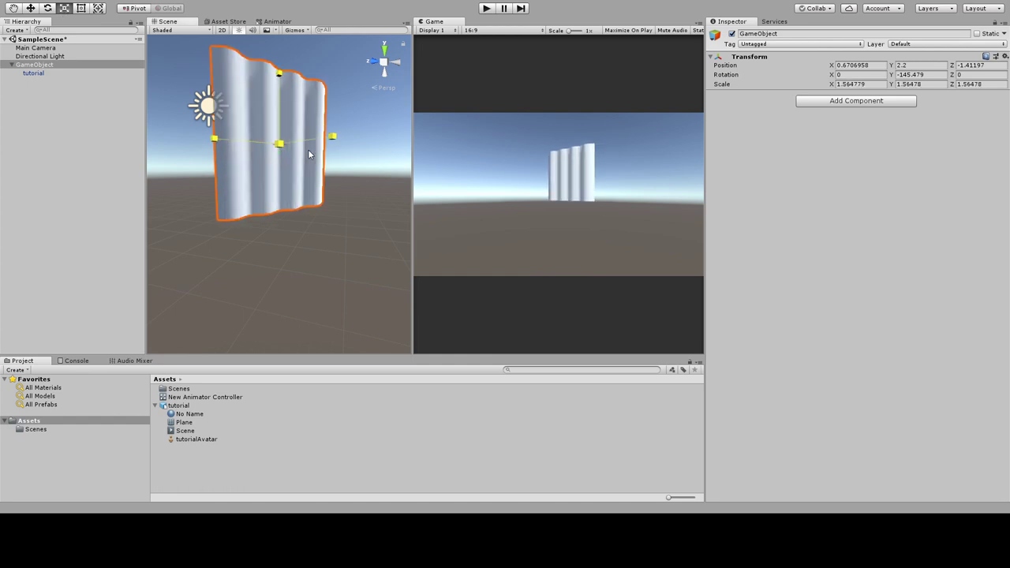
{"action": "left_click", "coordinate": [487, 9]}
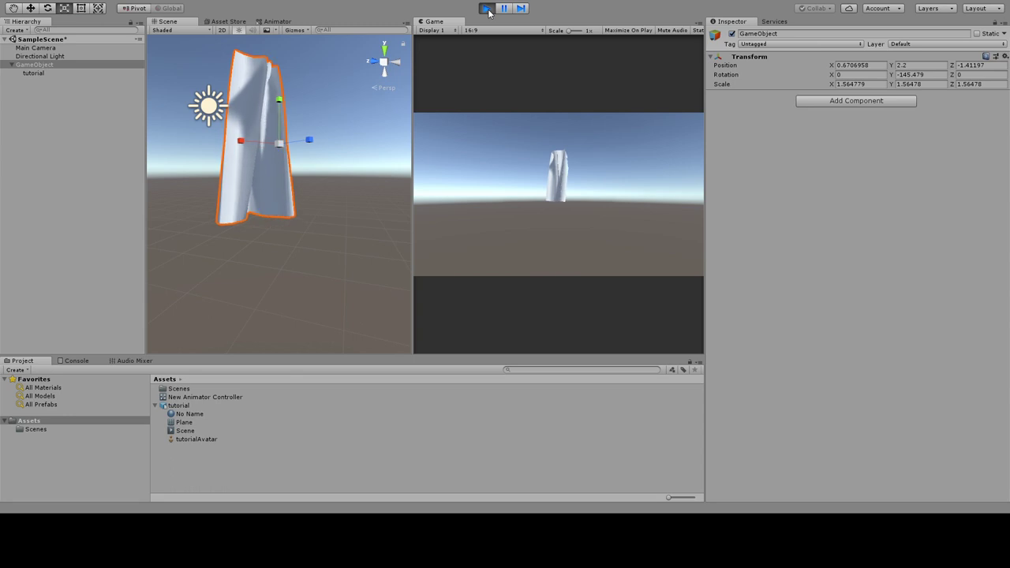
{"action": "left_click", "coordinate": [487, 8]}
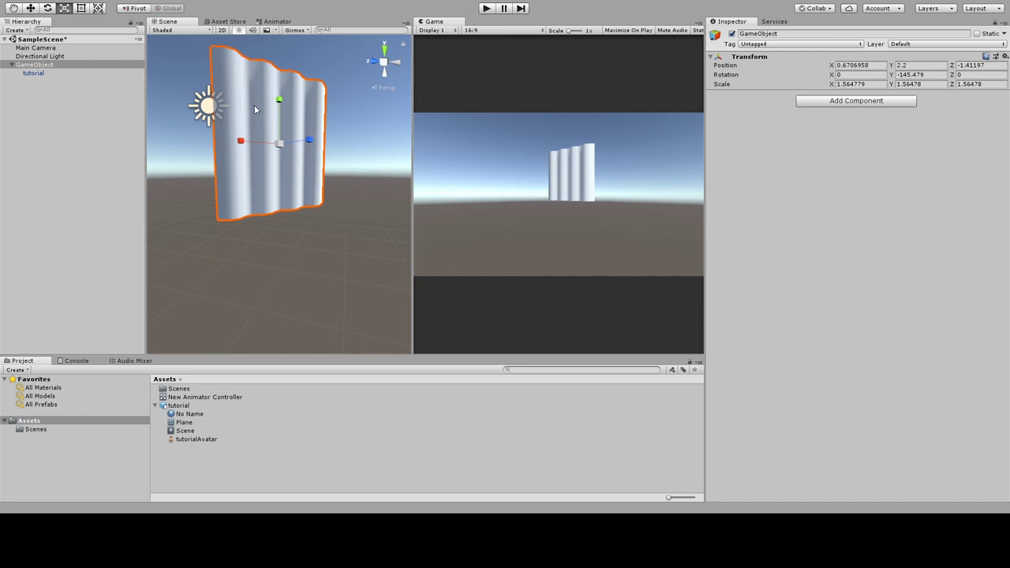
Step: Trim the tutorial FBX's Scene clip to frames 53–108 in its Animation import settings
{"action": "left_click", "coordinate": [185, 406]}
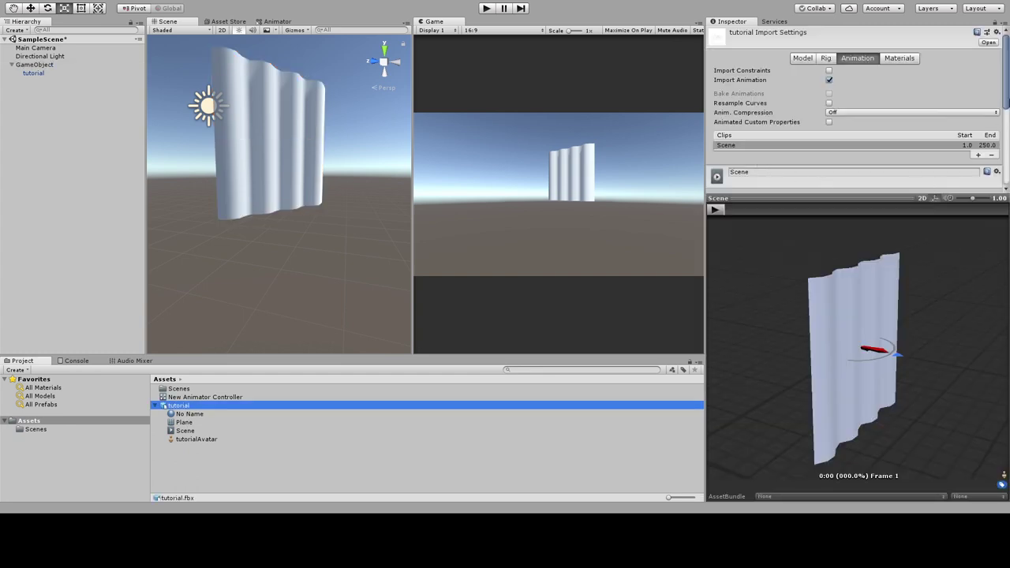
{"action": "left_click_drag", "start_coordinate": [1006, 111], "coordinate": [1006, 136]}
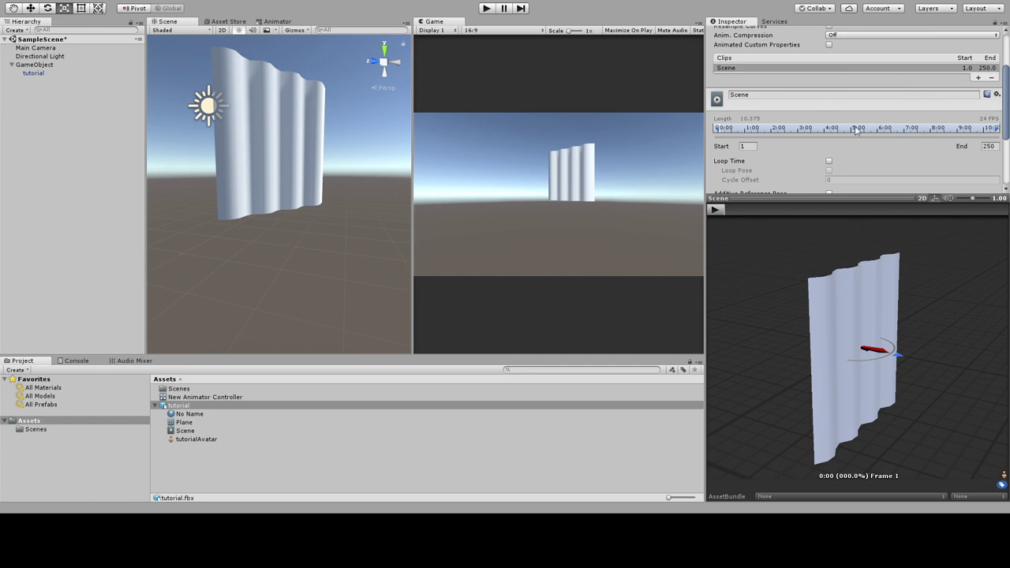
{"action": "mouse_move", "coordinate": [999, 128]}
{"action": "left_mouse_down"}
{"action": "mouse_move", "coordinate": [786, 130]}
{"action": "mouse_move", "coordinate": [764, 140]}
{"action": "left_mouse_up"}
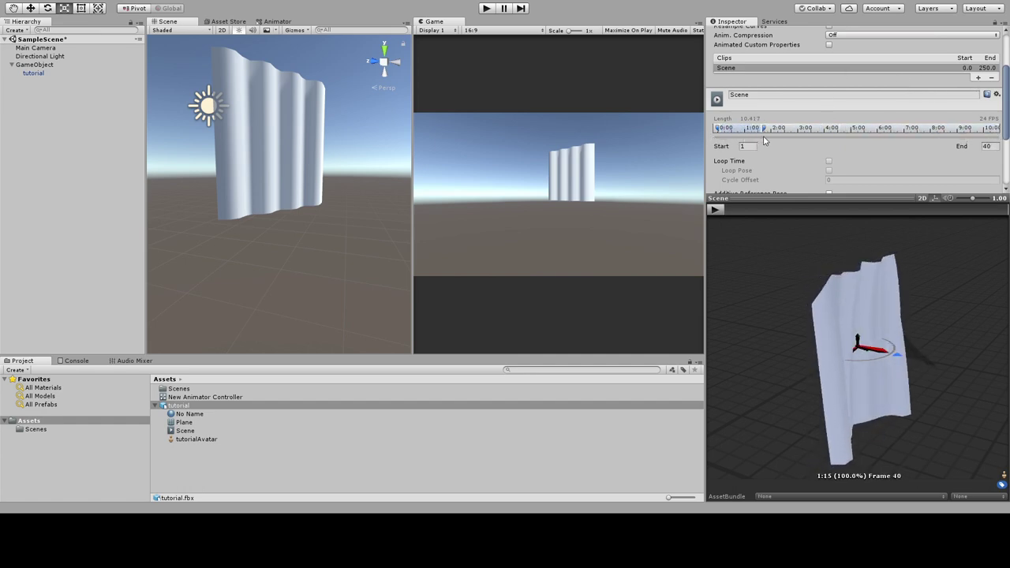
{"action": "left_click_drag", "start_coordinate": [764, 141], "coordinate": [831, 136]}
{"action": "mouse_move", "coordinate": [717, 130]}
{"action": "left_mouse_down"}
{"action": "mouse_move", "coordinate": [786, 130]}
{"action": "mouse_move", "coordinate": [776, 131]}
{"action": "left_mouse_up"}
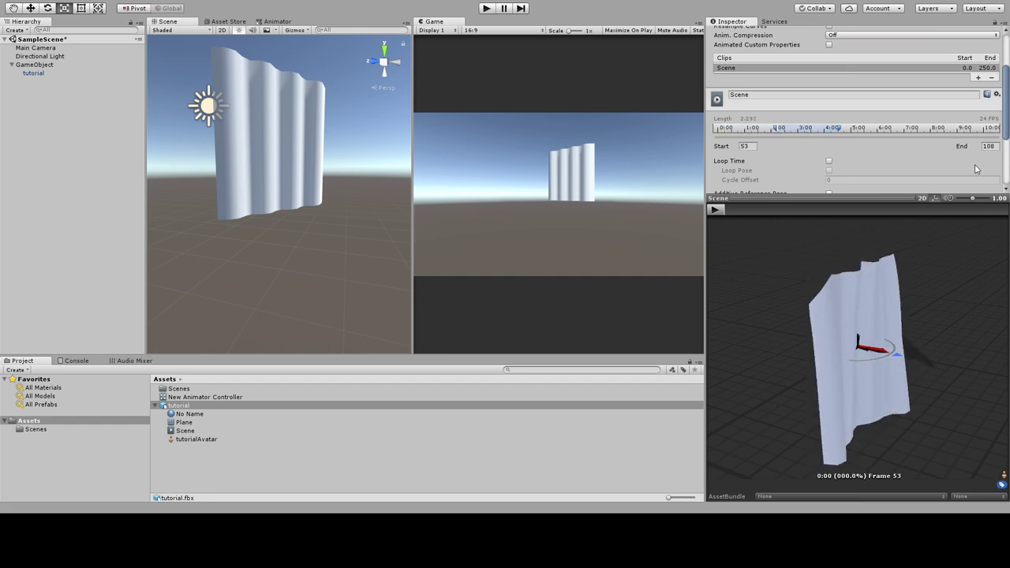
{"action": "mouse_move", "coordinate": [1007, 126]}
{"action": "left_mouse_down"}
{"action": "mouse_move", "coordinate": [1007, 172]}
{"action": "mouse_move", "coordinate": [1008, 126]}
{"action": "left_mouse_up"}
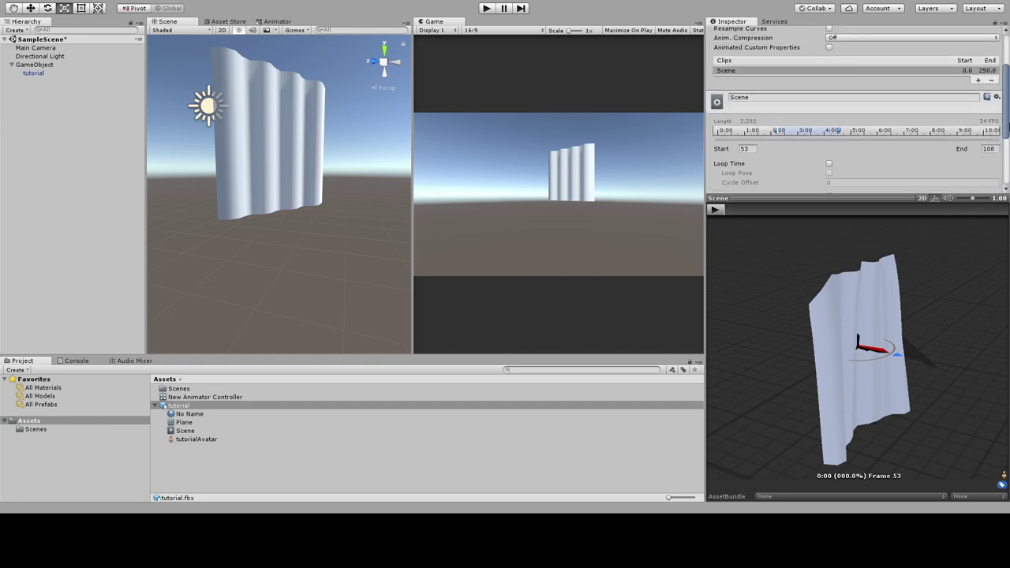
Step: Add a second clip Scene (1) spanning frames 1–250, then preview the trimmed Scene clip
{"action": "left_click", "coordinate": [978, 80]}
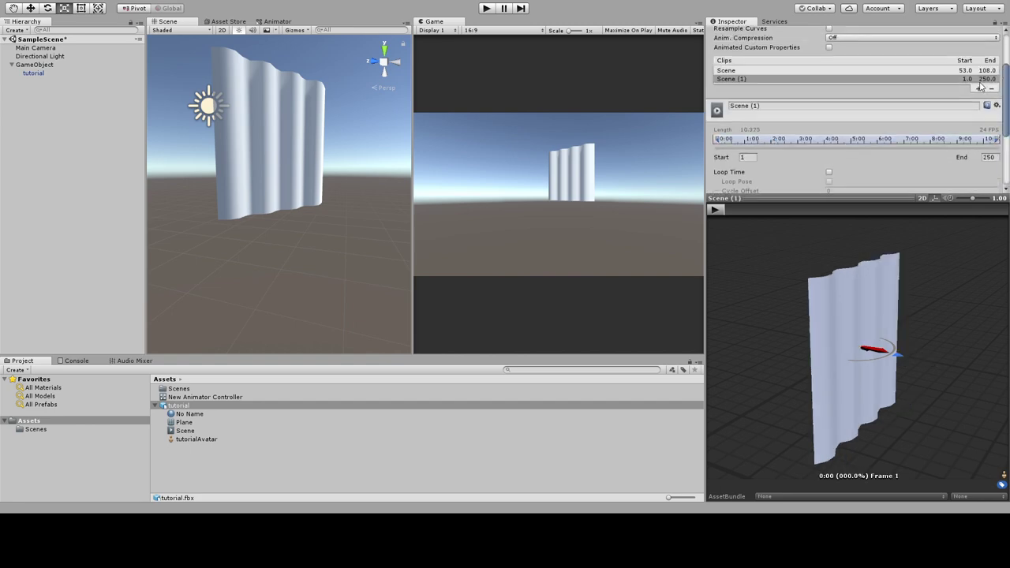
{"action": "left_click", "coordinate": [730, 80]}
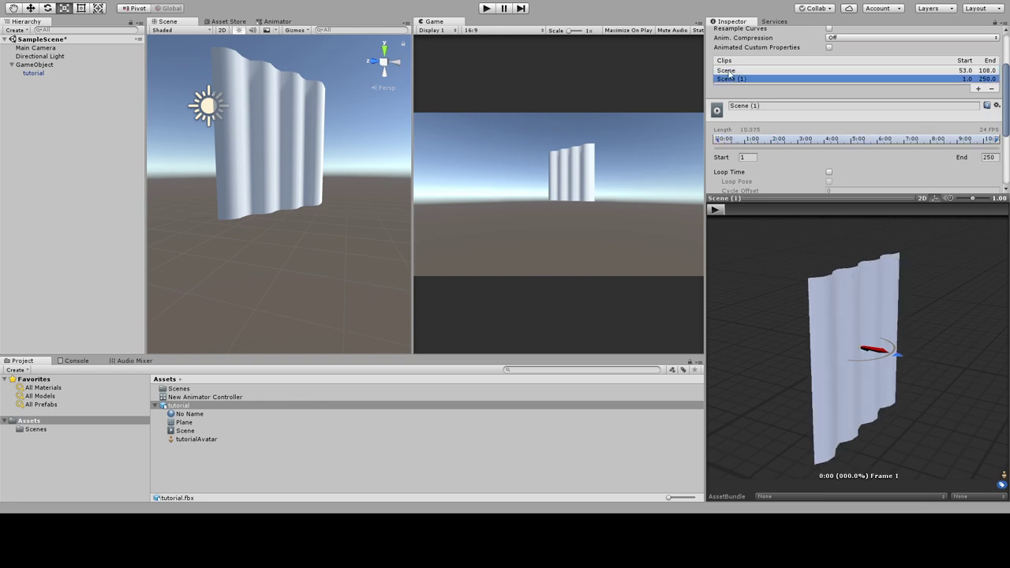
{"action": "left_click", "coordinate": [731, 72]}
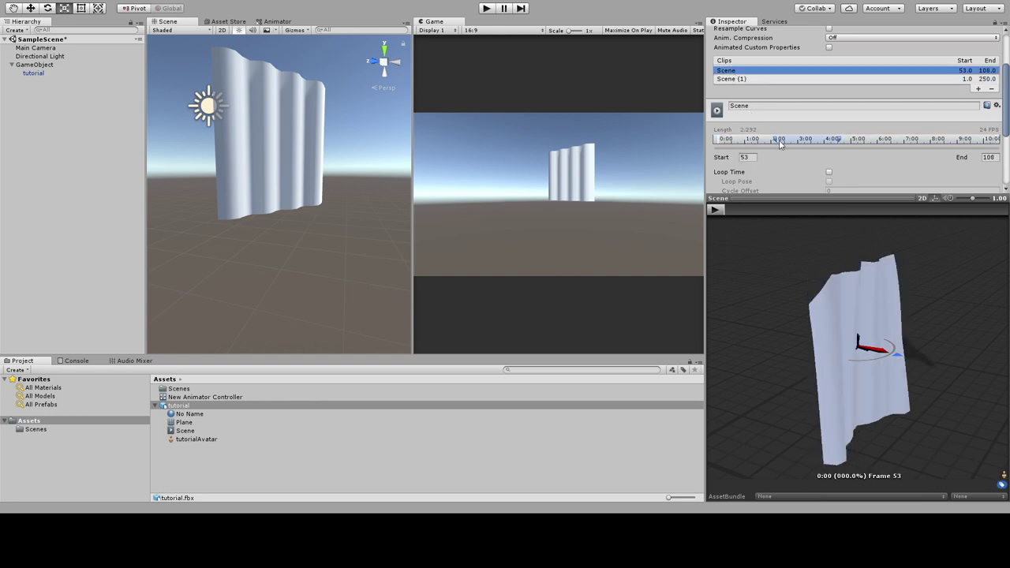
{"action": "left_click", "coordinate": [717, 210]}
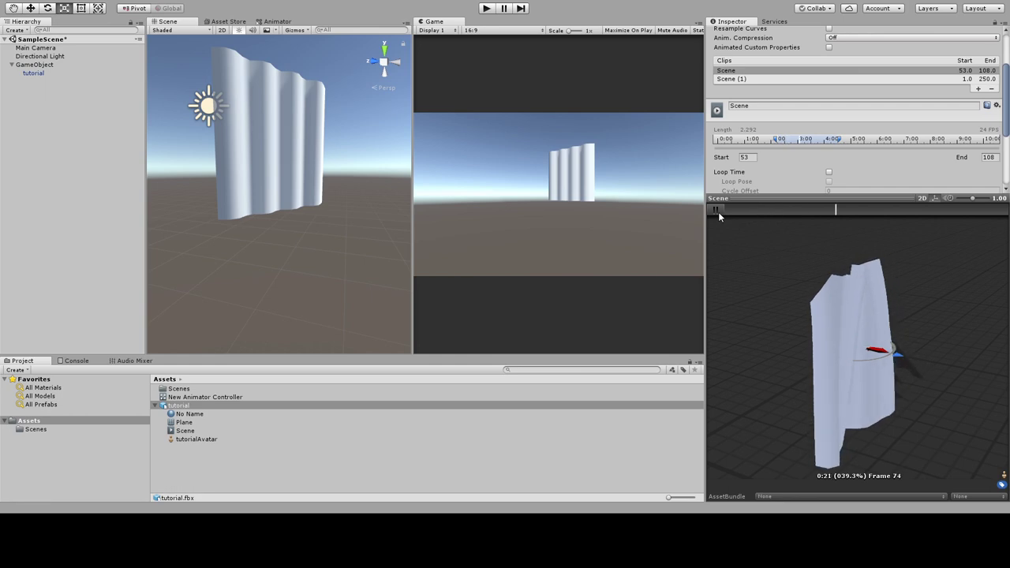
{"action": "left_click", "coordinate": [717, 210]}
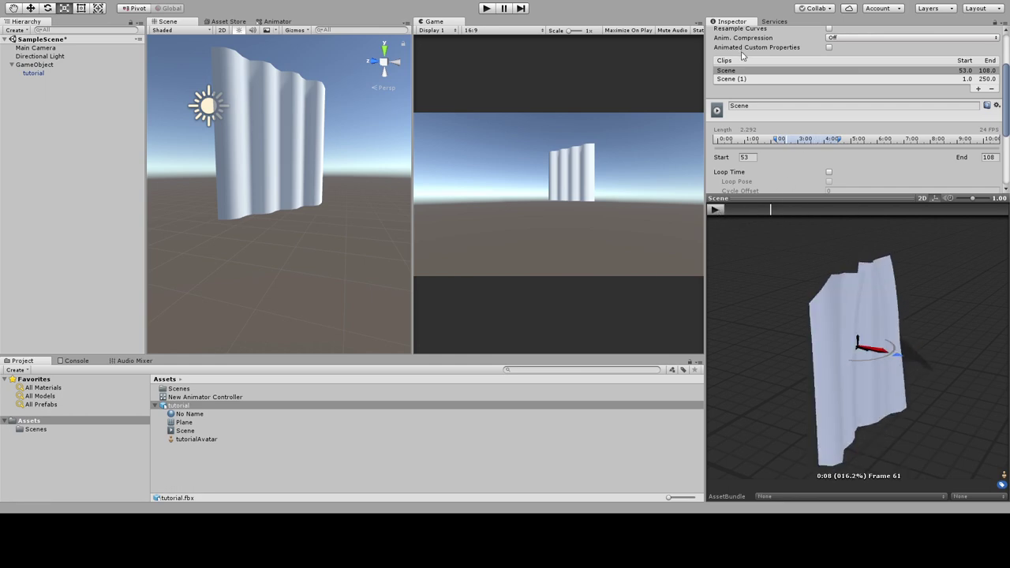
Step: Switch to the Animator tab to show Entry leading to the Scene state
{"action": "left_click", "coordinate": [275, 21]}
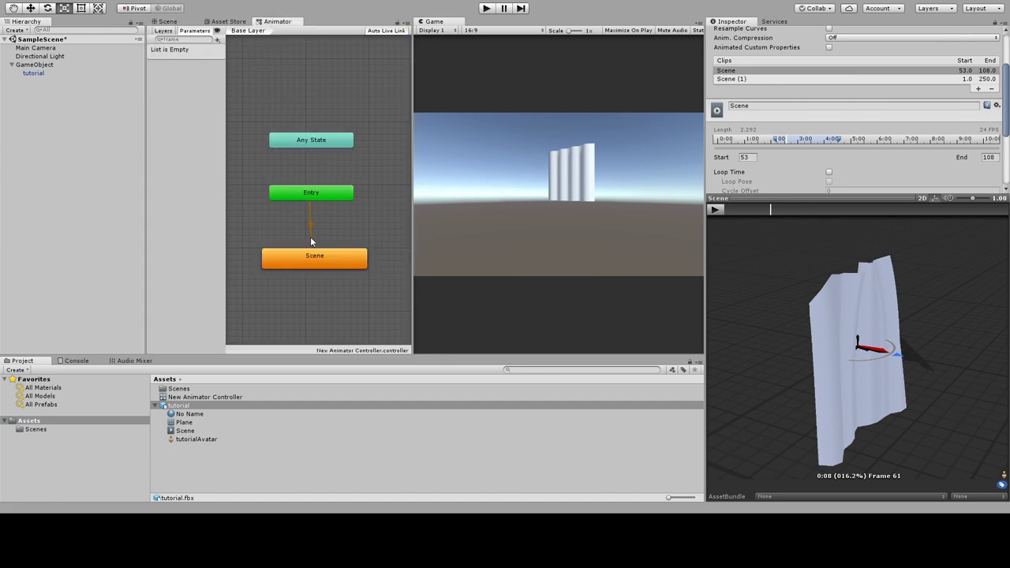